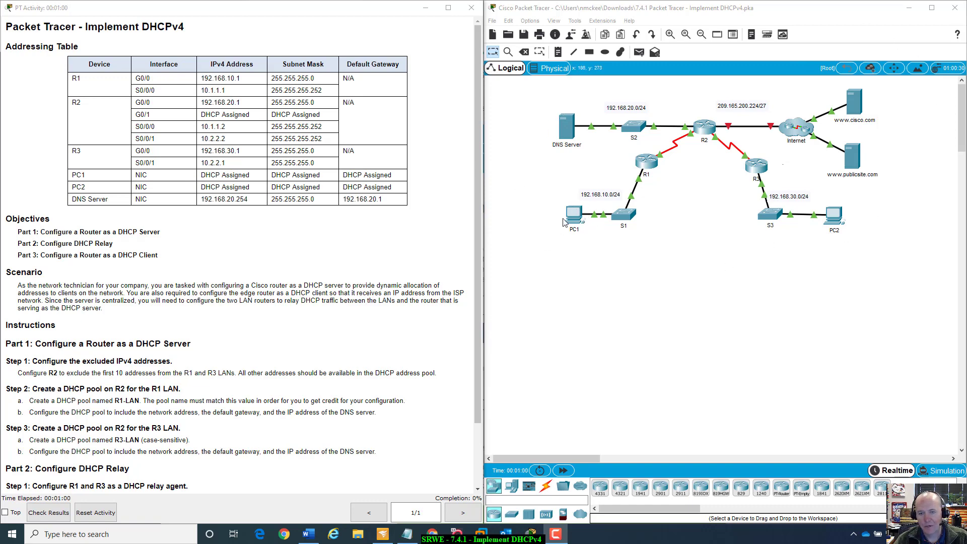
- Review the activity's addressing table, objectives and instructions alongside the network topology
{"action": "left_click_drag", "start_coordinate": [570, 215], "coordinate": [573, 218]}
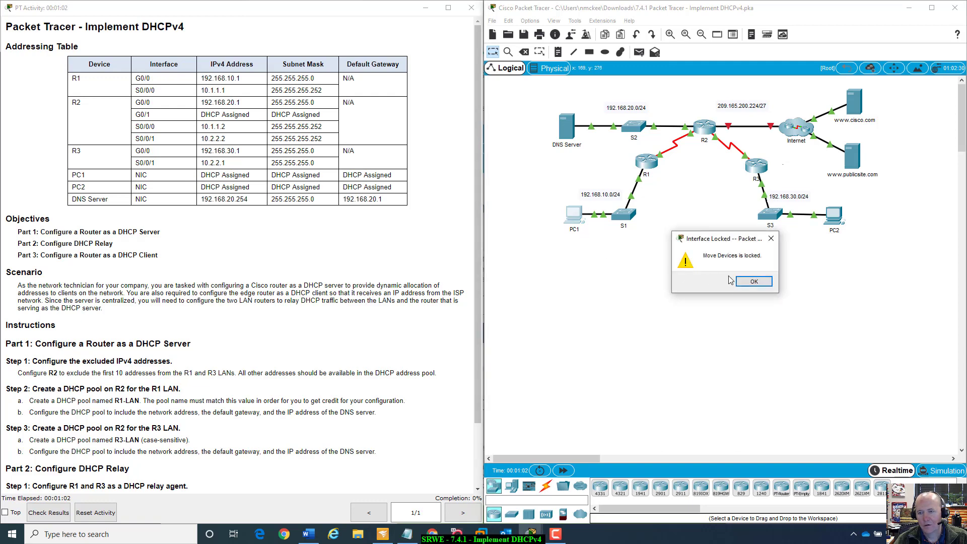
{"action": "left_click", "coordinate": [752, 281]}
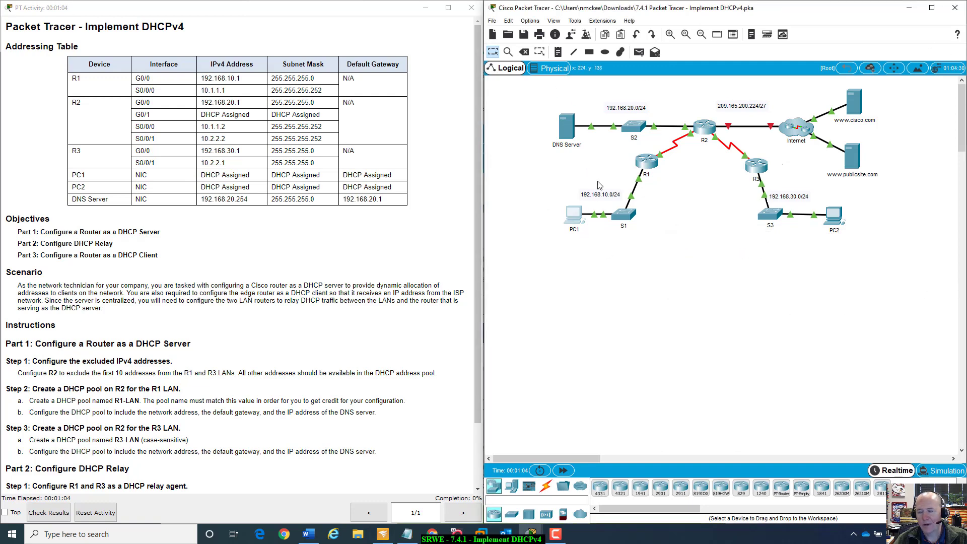
{"action": "mouse_move", "coordinate": [623, 227]}
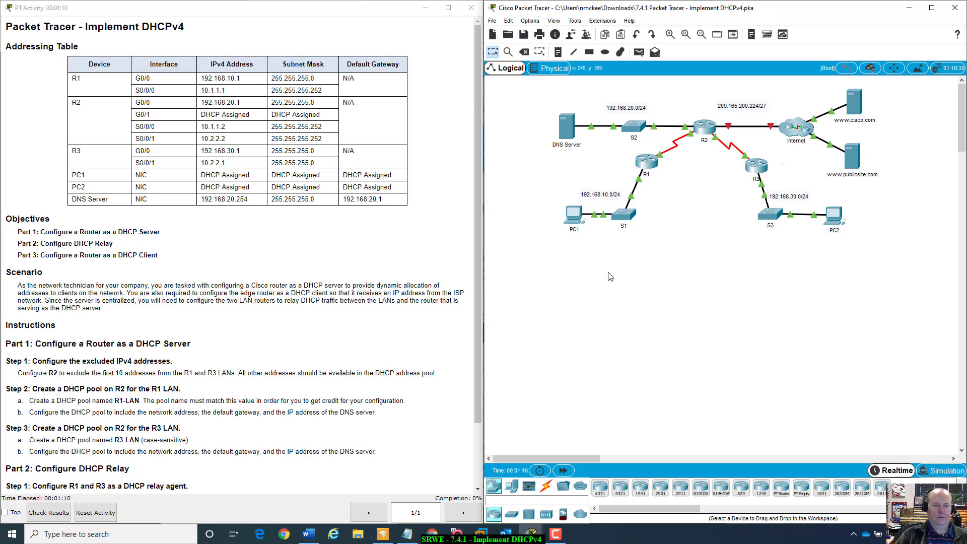
{"action": "scroll", "coordinate": [323, 362], "scroll_direction": "down", "scroll_amount": 3}
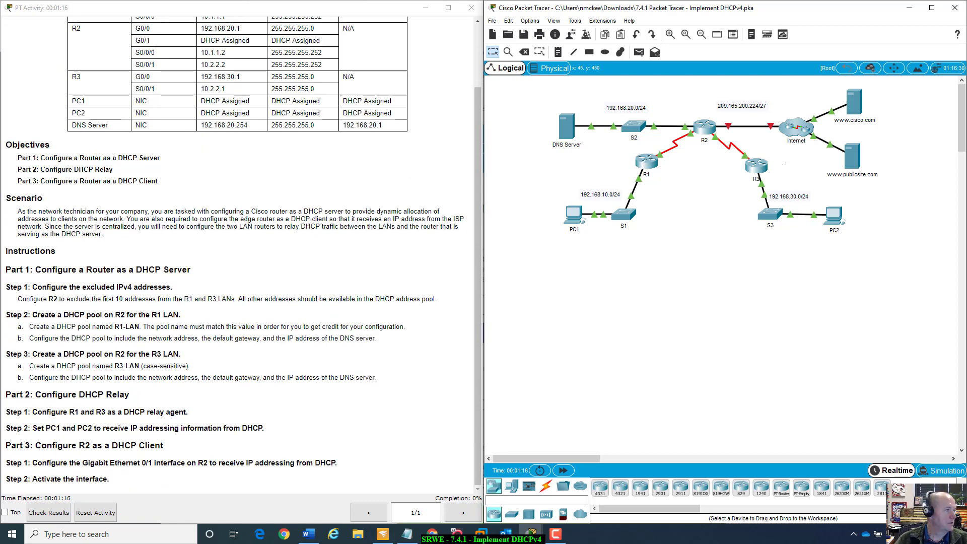
{"action": "key", "text": "alt+Tab"}
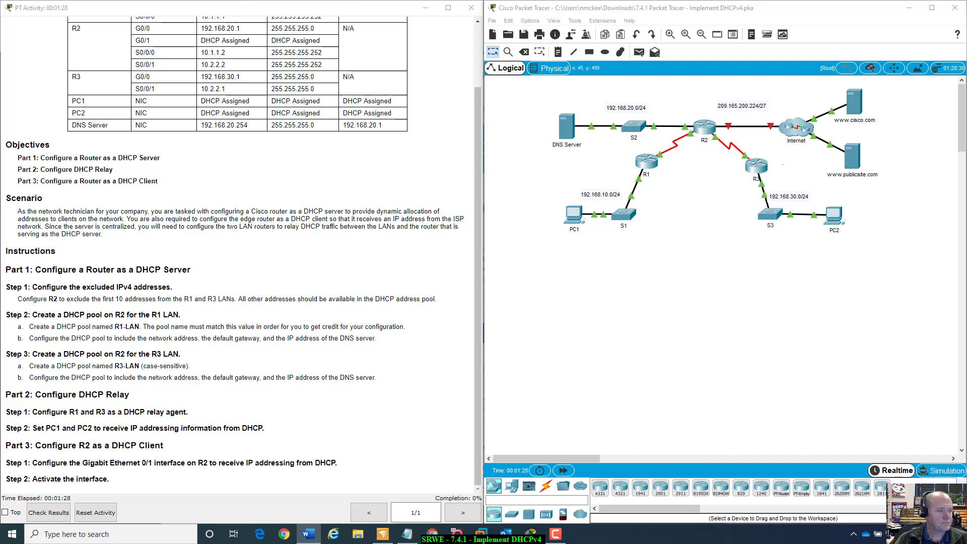
{"action": "scroll", "coordinate": [136, 239], "scroll_direction": "up", "scroll_amount": 3}
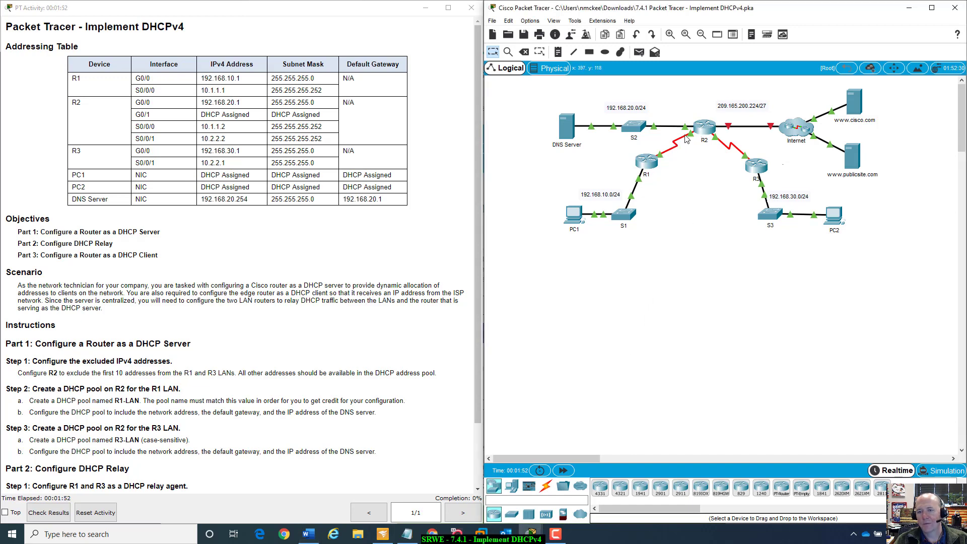
{"action": "mouse_move", "coordinate": [692, 137]}
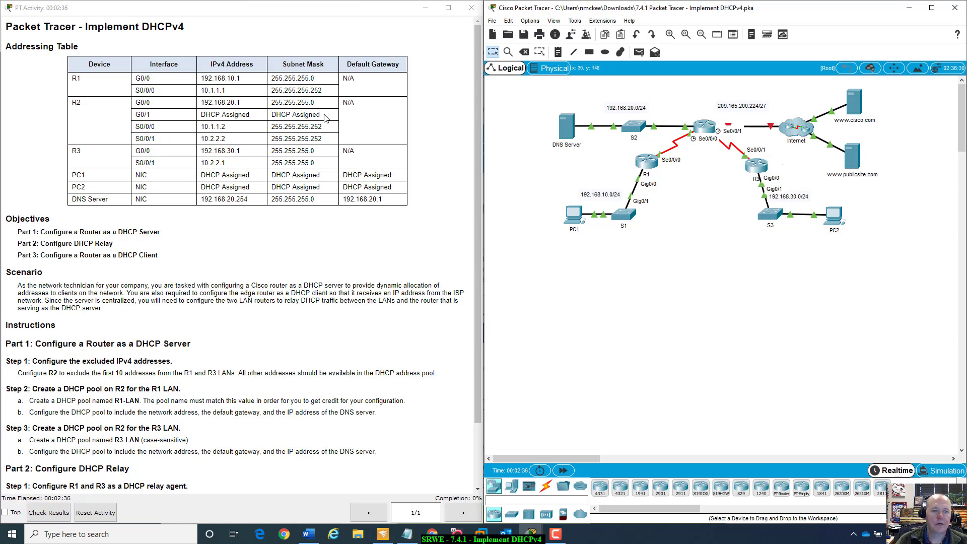
- Highlight R2's G0/1 row in the addressing table and open R2's device window briefly
{"action": "left_click_drag", "start_coordinate": [325, 117], "coordinate": [137, 115]}
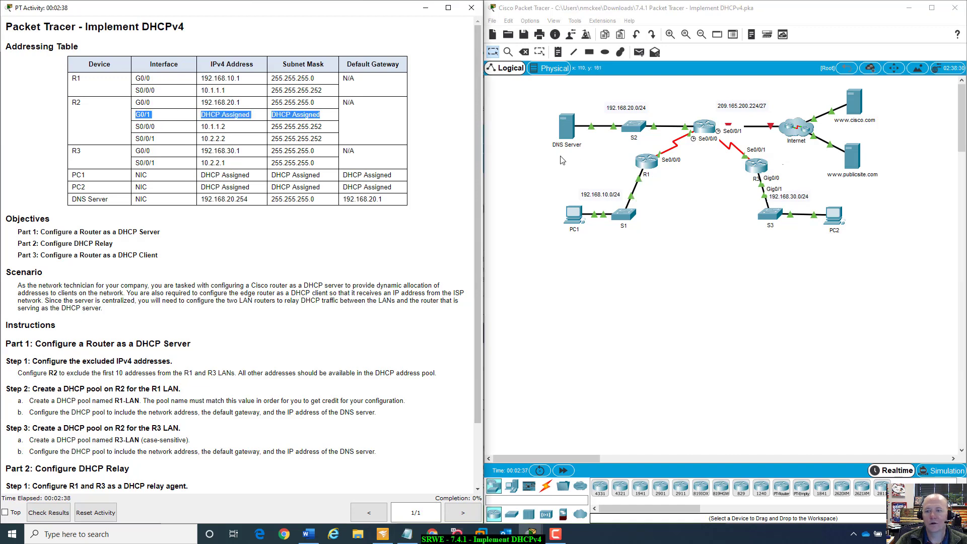
{"action": "left_click", "coordinate": [731, 130]}
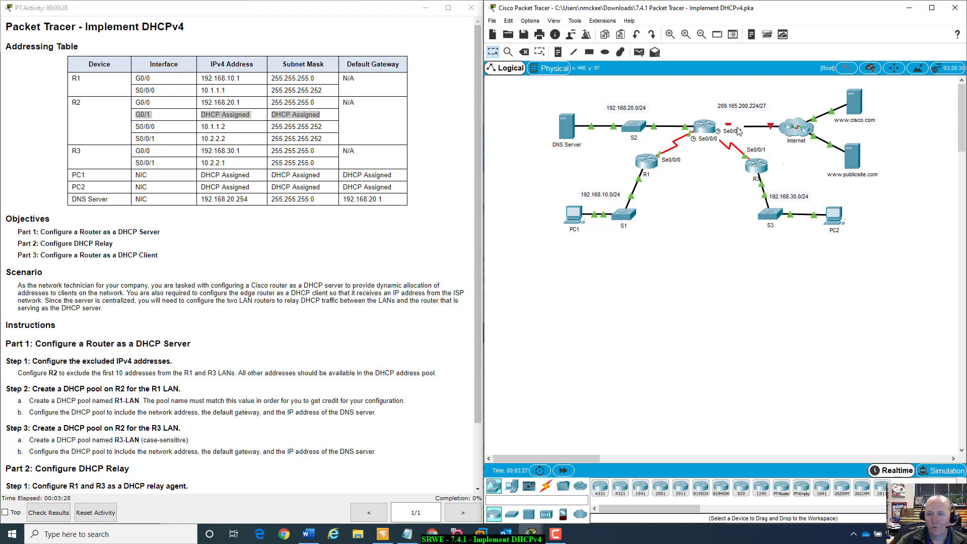
{"action": "left_click", "coordinate": [705, 127]}
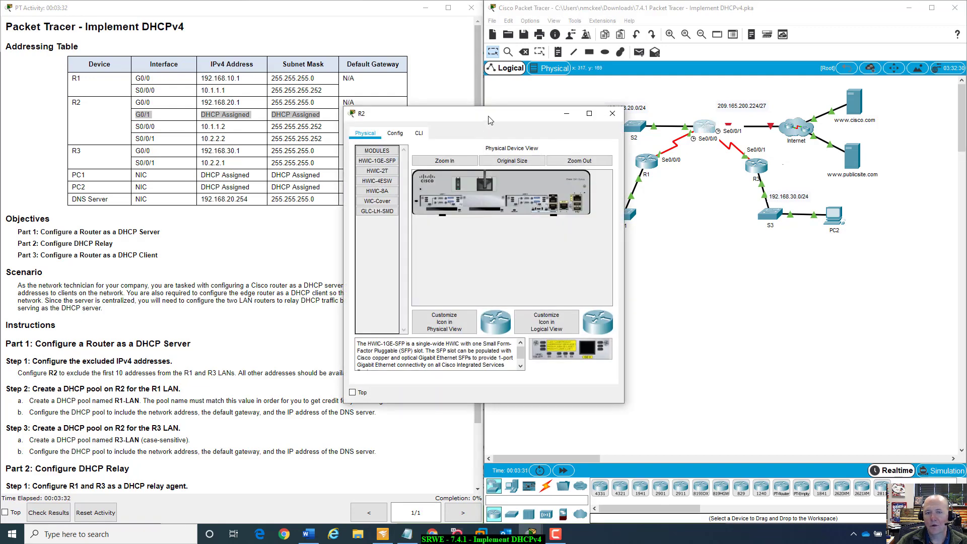
{"action": "left_click_drag", "start_coordinate": [504, 113], "coordinate": [709, 255]}
{"action": "left_click", "coordinate": [733, 208]}
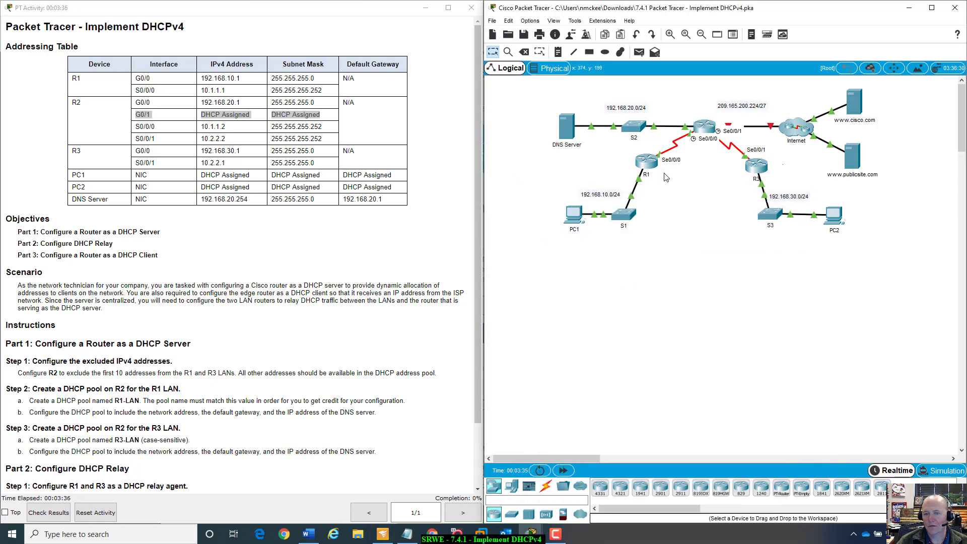
- Open R1's device window and zoom into its physical view to inspect the installed interface modules
{"action": "left_click", "coordinate": [647, 161]}
{"action": "left_click_drag", "start_coordinate": [528, 122], "coordinate": [686, 168]}
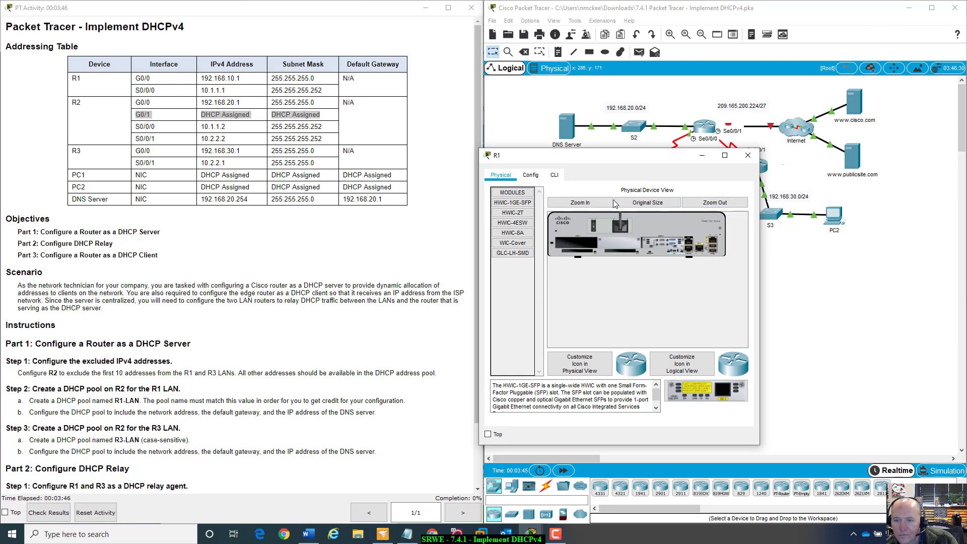
{"action": "left_click", "coordinate": [586, 201]}
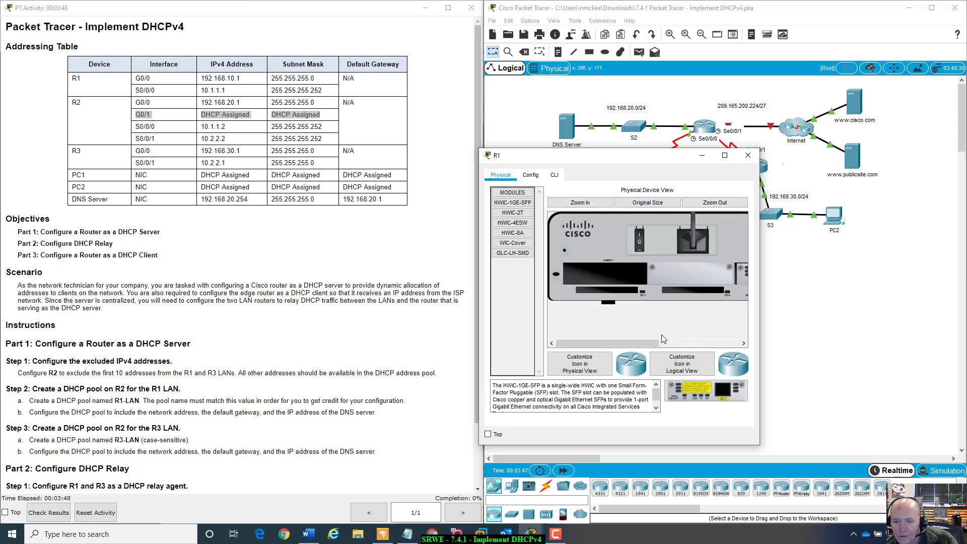
{"action": "left_click_drag", "start_coordinate": [657, 344], "coordinate": [736, 343]}
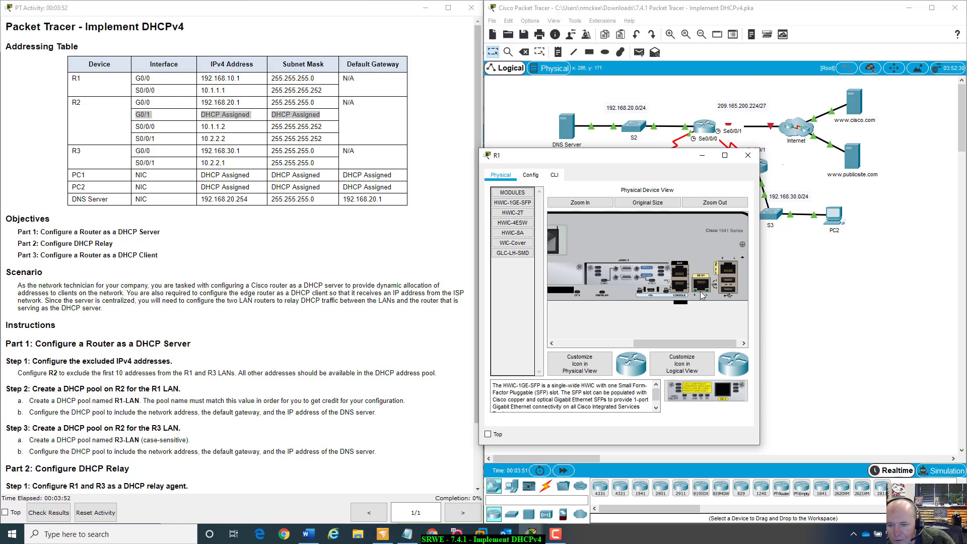
{"action": "mouse_move", "coordinate": [670, 344]}
{"action": "left_mouse_down"}
{"action": "mouse_move", "coordinate": [591, 342]}
{"action": "mouse_move", "coordinate": [675, 345]}
{"action": "mouse_move", "coordinate": [640, 344]}
{"action": "mouse_move", "coordinate": [668, 336]}
{"action": "left_mouse_up"}
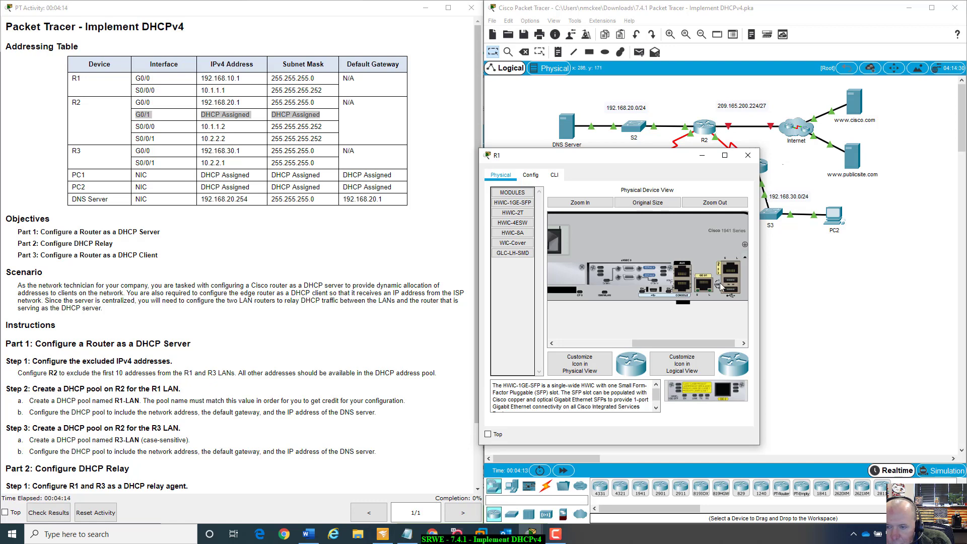
{"action": "left_click_drag", "start_coordinate": [690, 342], "coordinate": [663, 343]}
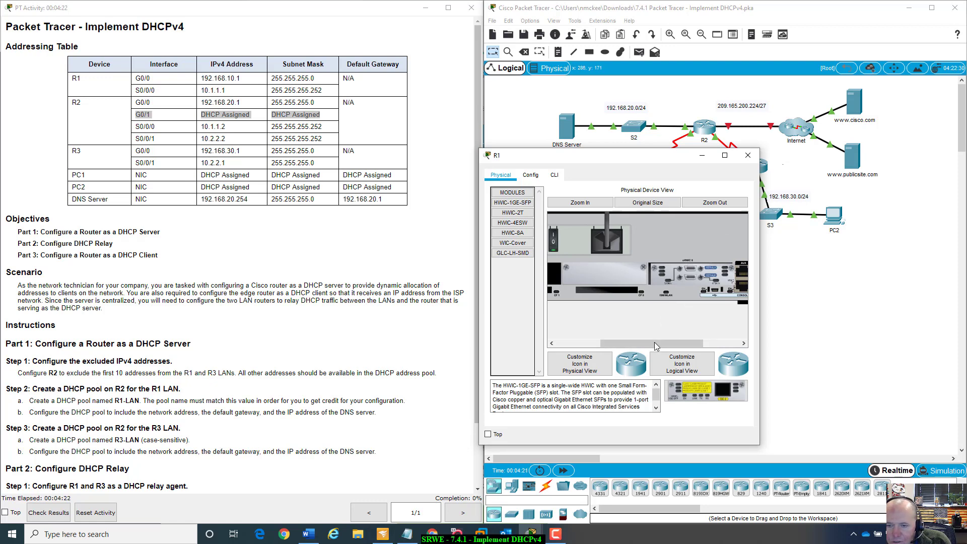
{"action": "left_click_drag", "start_coordinate": [654, 342], "coordinate": [694, 345]}
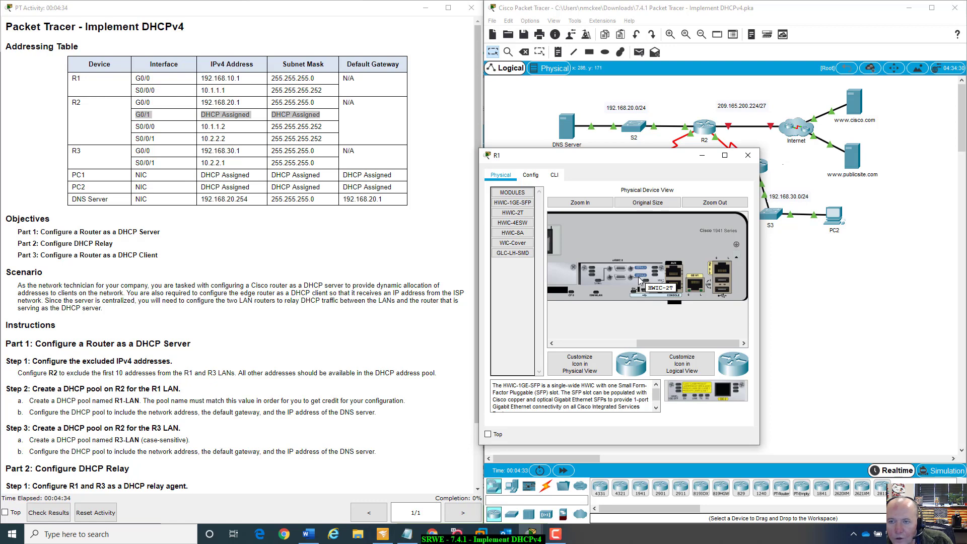
- Pan across R1's physical device view to examine its ports and modules, then close the window
{"action": "left_click_drag", "start_coordinate": [674, 159], "coordinate": [764, 158]}
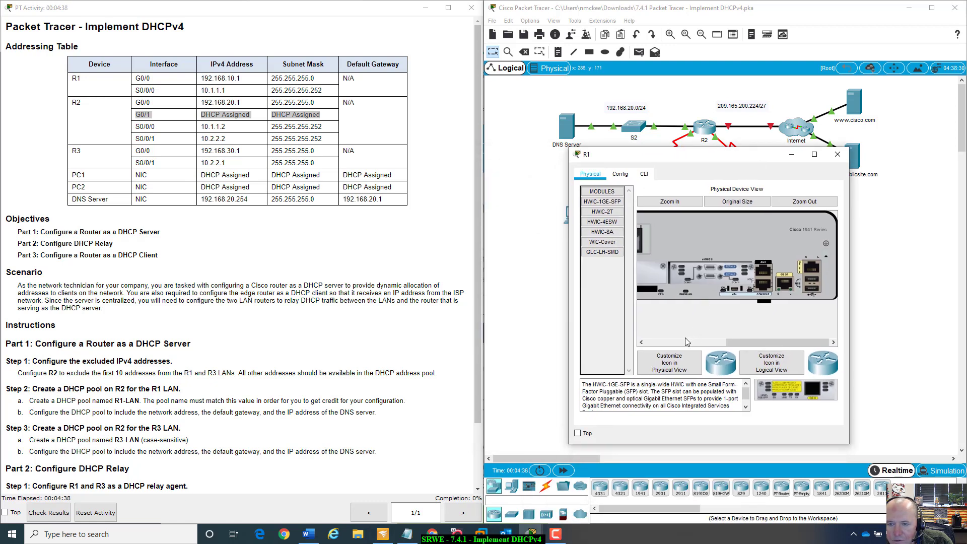
{"action": "left_click", "coordinate": [685, 339]}
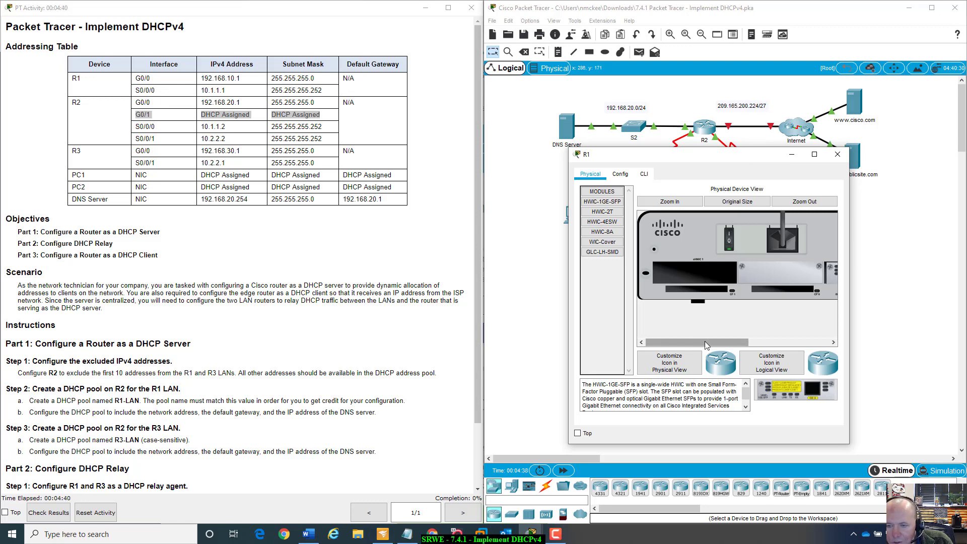
{"action": "left_click_drag", "start_coordinate": [705, 341], "coordinate": [786, 342]}
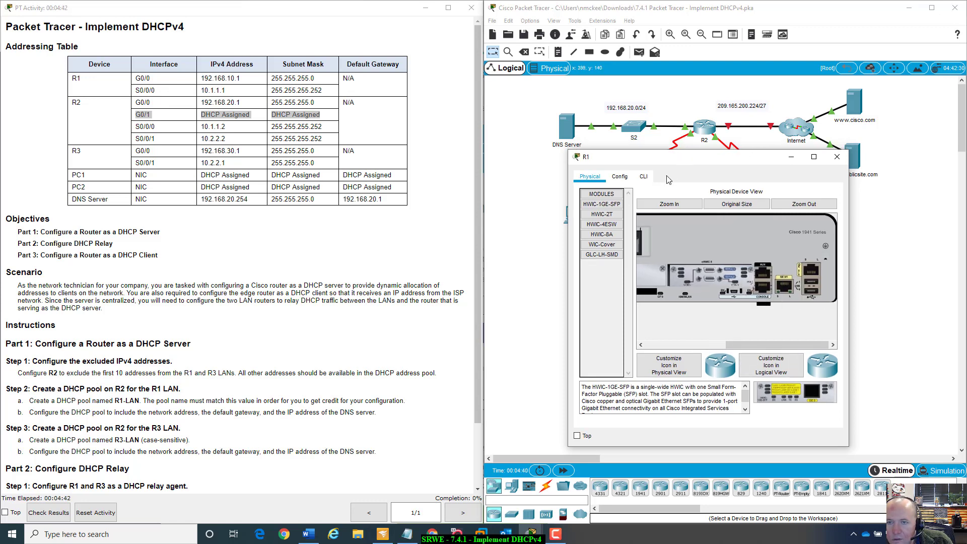
{"action": "left_click_drag", "start_coordinate": [685, 150], "coordinate": [677, 228]}
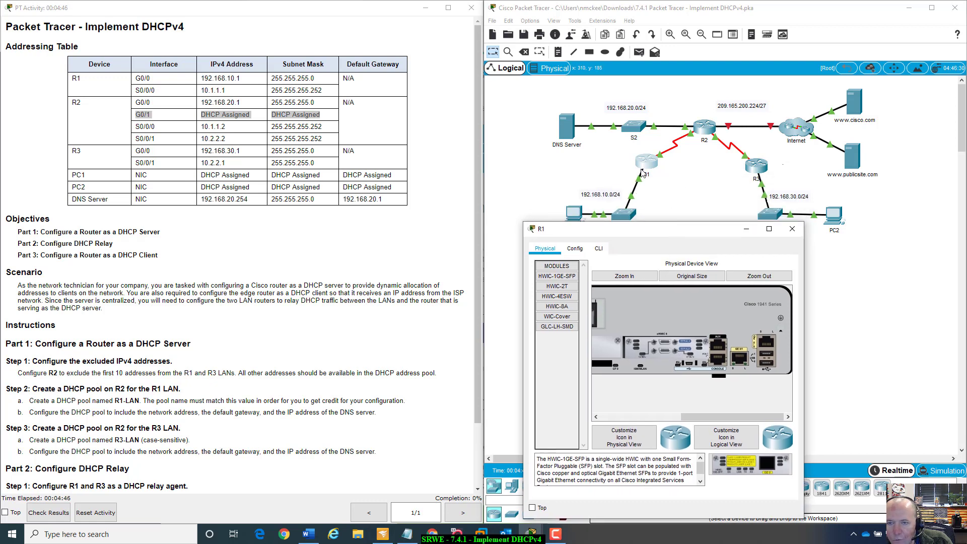
{"action": "left_click", "coordinate": [675, 184]}
{"action": "mouse_move", "coordinate": [660, 154]}
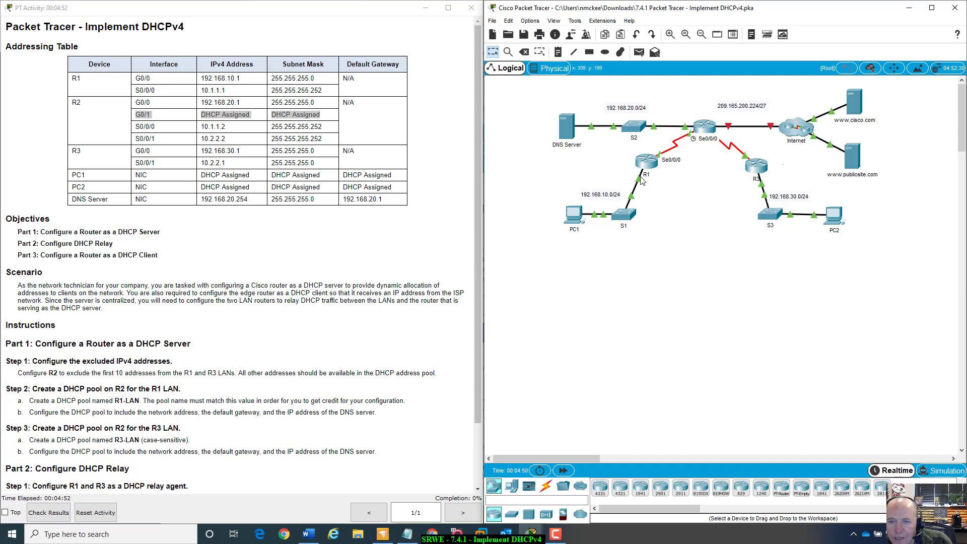
{"action": "mouse_move", "coordinate": [641, 183]}
{"action": "left_click", "coordinate": [648, 161]}
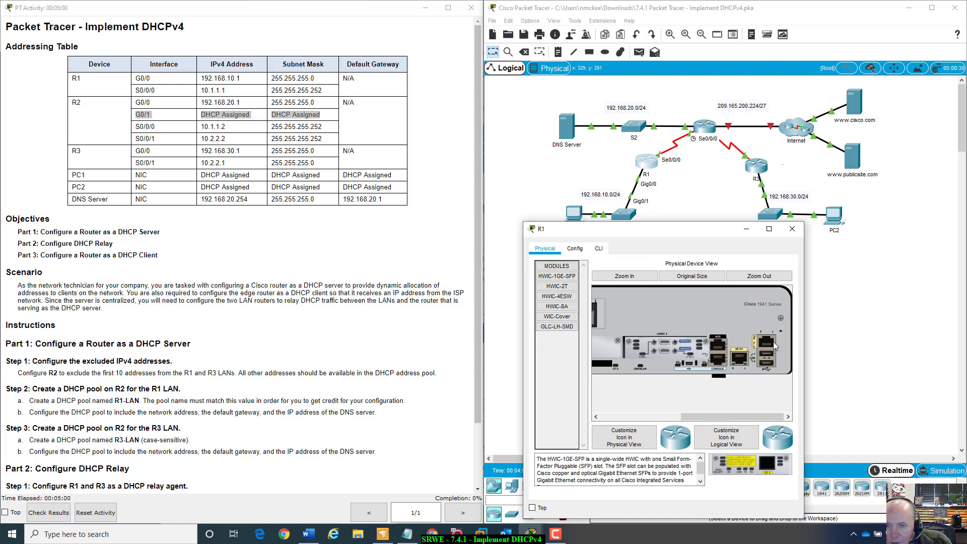
{"action": "left_click", "coordinate": [792, 229]}
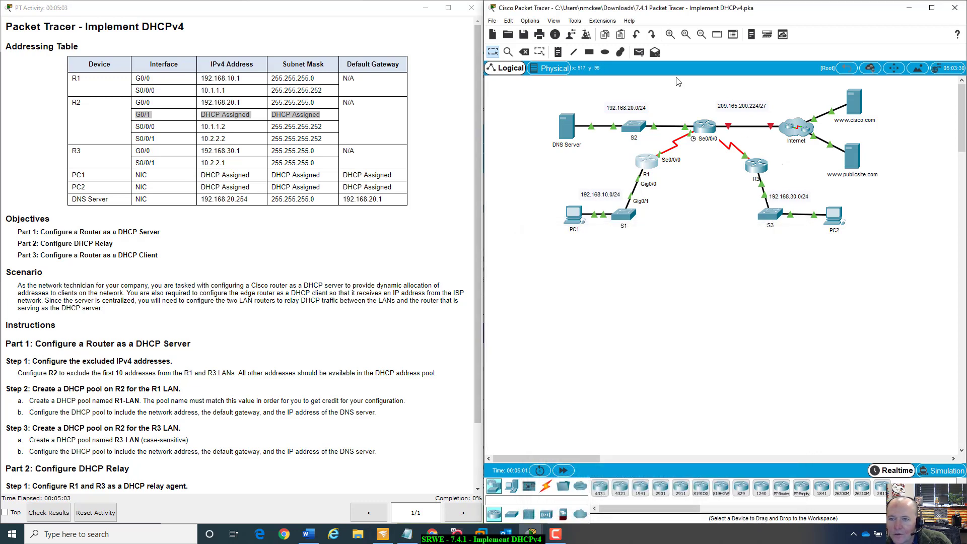
- Open R2's physical device view, zoom in and pan to examine its HWIC-2T module and ports
{"action": "left_click", "coordinate": [706, 128]}
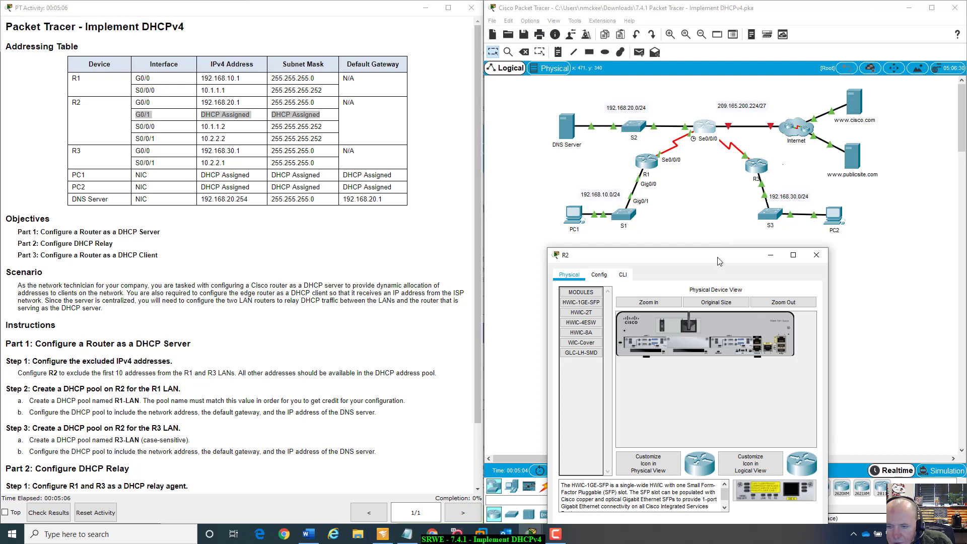
{"action": "left_click_drag", "start_coordinate": [721, 249], "coordinate": [731, 207]}
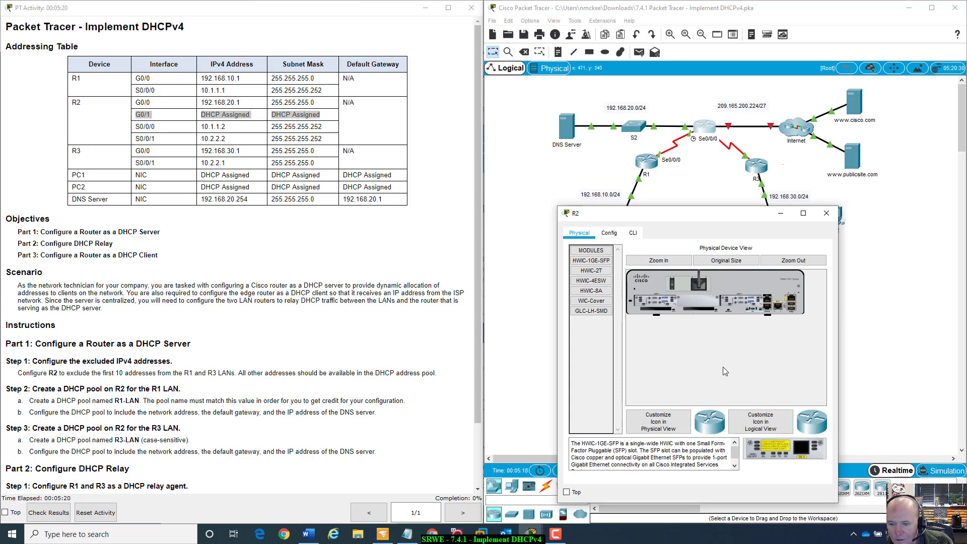
{"action": "left_click", "coordinate": [688, 261]}
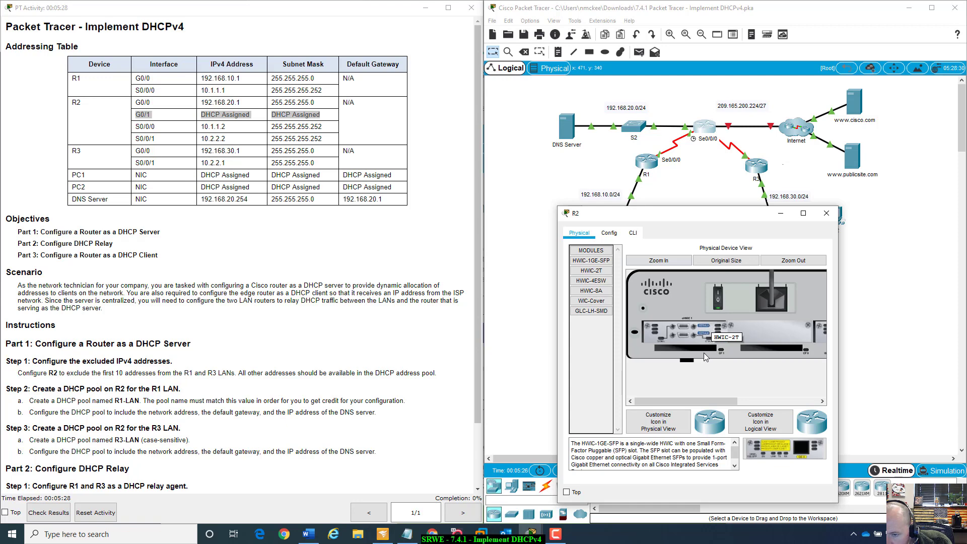
{"action": "left_click_drag", "start_coordinate": [709, 401], "coordinate": [789, 424]}
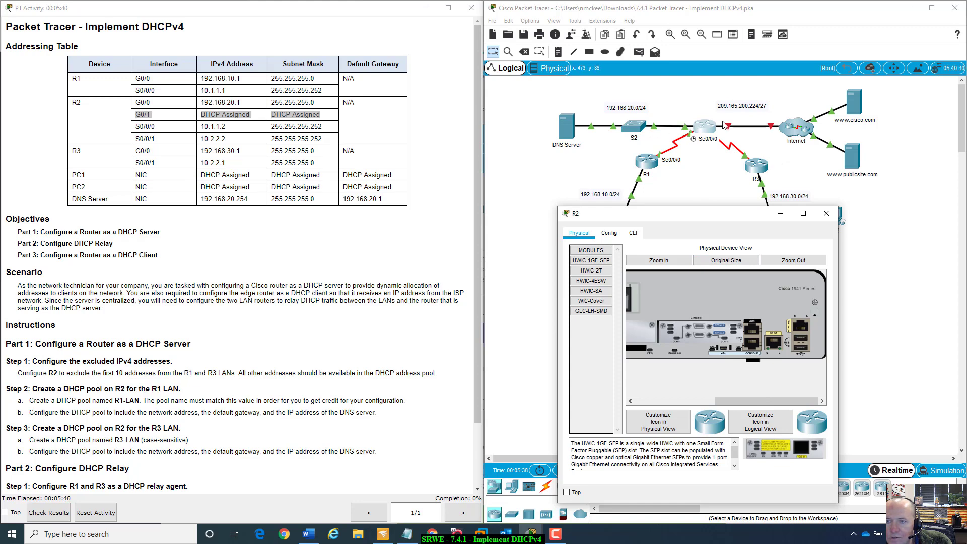
{"action": "left_click", "coordinate": [735, 134]}
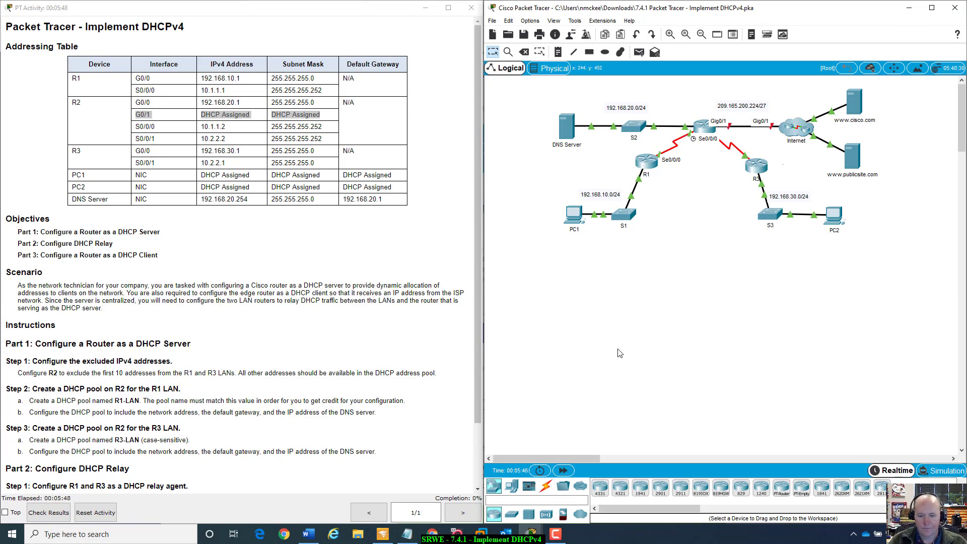
- Switch to the web browser and look up the Cisco HWIC-2T serial interface card
{"action": "left_click", "coordinate": [284, 534]}
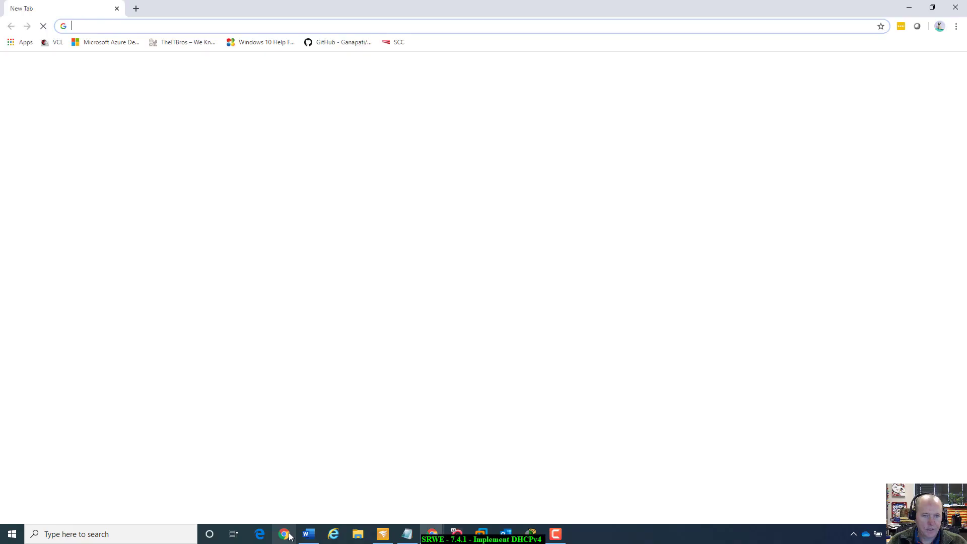
{"action": "left_click_drag", "start_coordinate": [454, 4], "coordinate": [0, 56]}
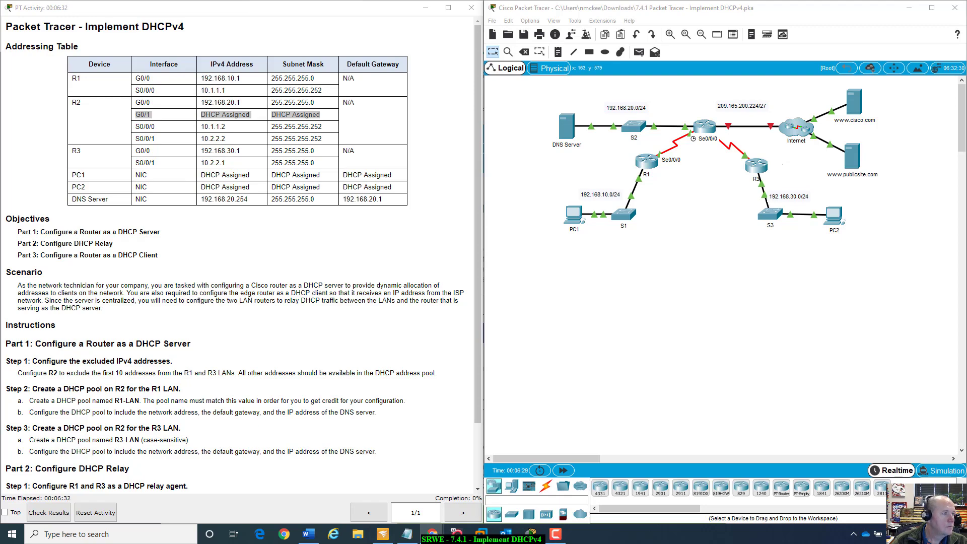
{"action": "left_click_drag", "start_coordinate": [0, 101], "coordinate": [581, 51]}
{"action": "double_click", "coordinate": [582, 51]}
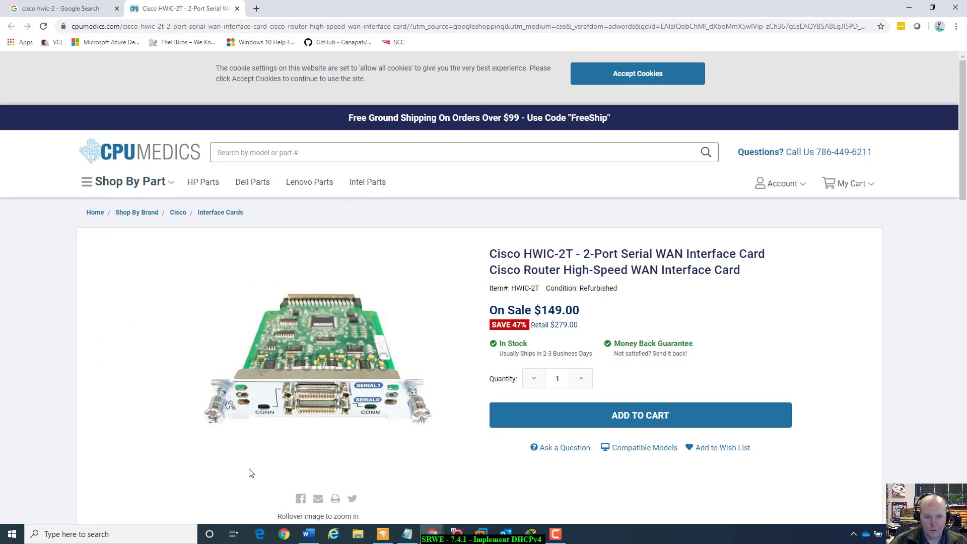
{"action": "mouse_move", "coordinate": [327, 414]}
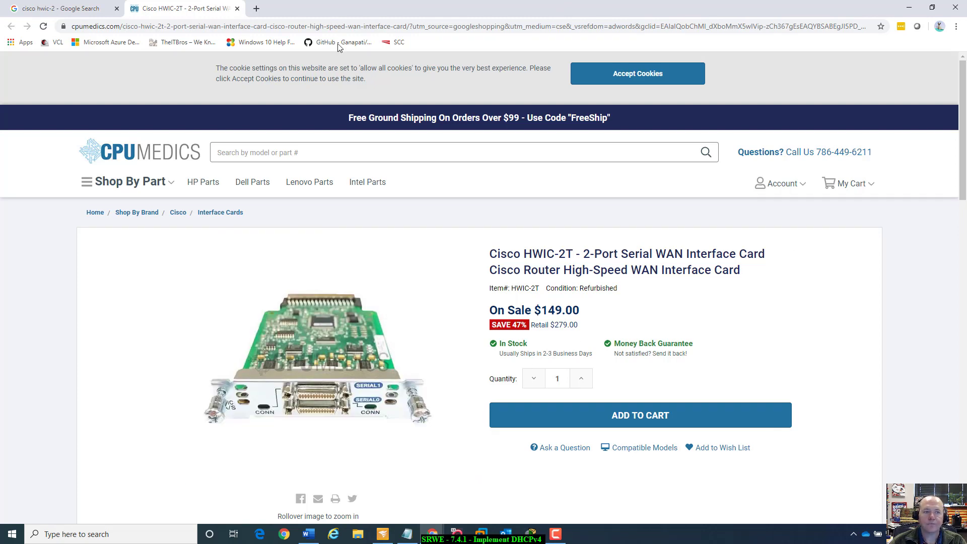
{"action": "left_click", "coordinate": [236, 8]}
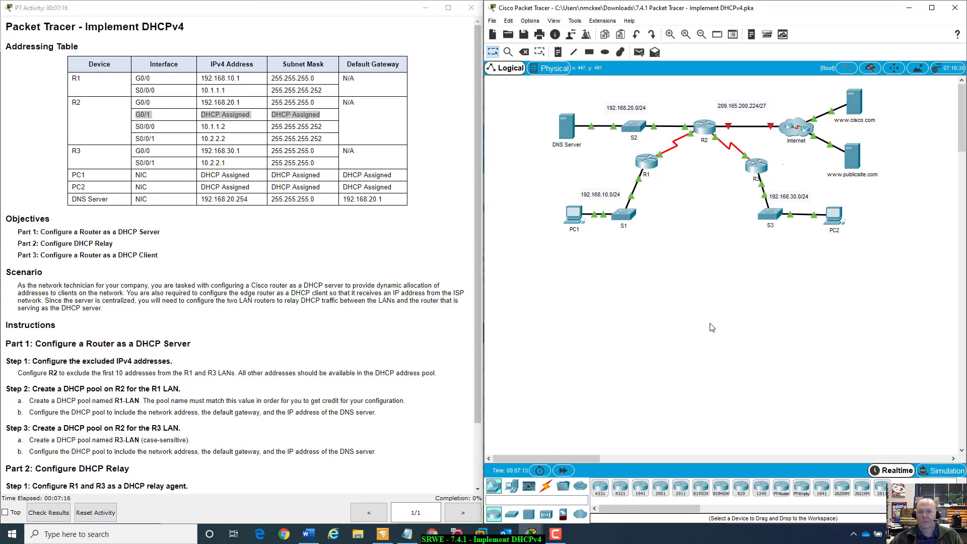
- Open R2's device window again, zoom into its physical view and pan to examine its modules, then close it
{"action": "left_click", "coordinate": [705, 125]}
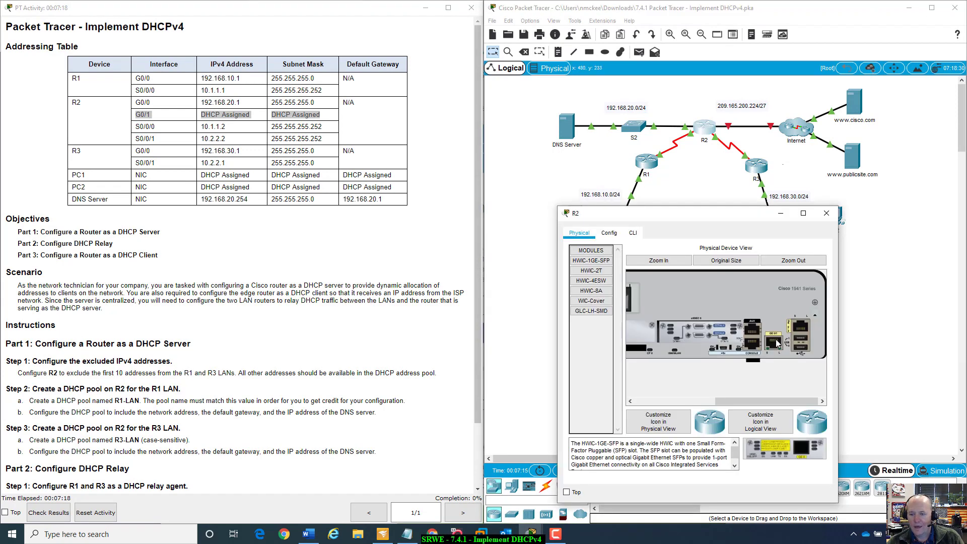
{"action": "left_click", "coordinate": [696, 162]}
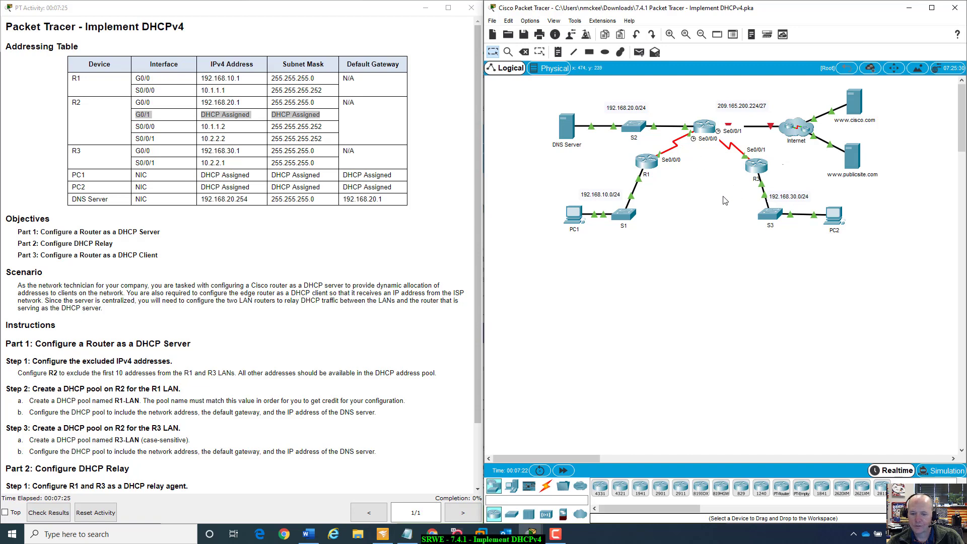
{"action": "left_click", "coordinate": [705, 123]}
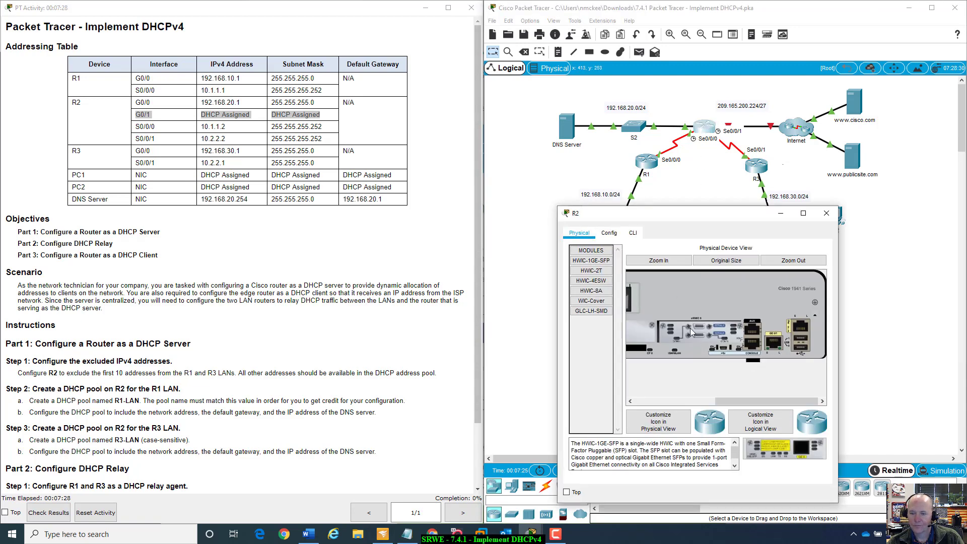
{"action": "left_click_drag", "start_coordinate": [723, 207], "coordinate": [757, 171]}
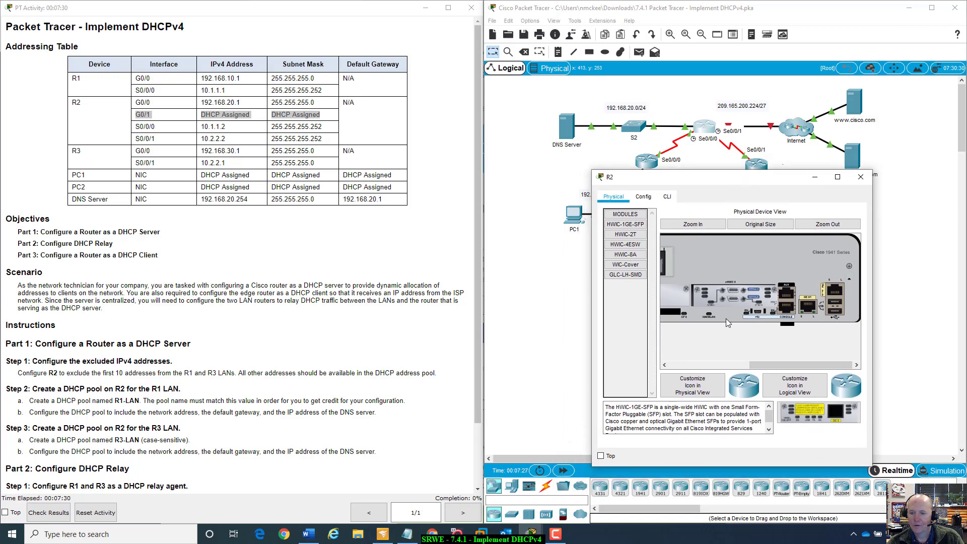
{"action": "left_click", "coordinate": [701, 363]}
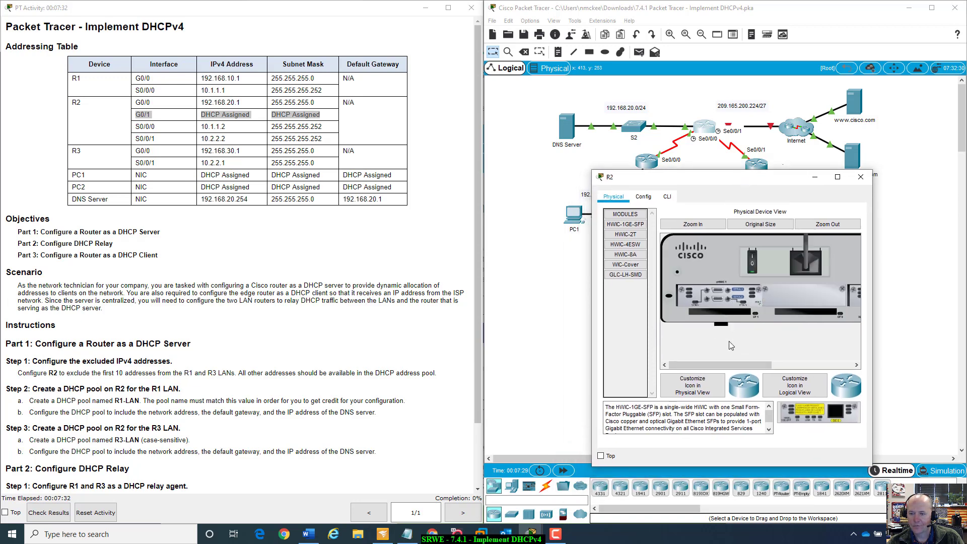
{"action": "mouse_move", "coordinate": [718, 364]}
{"action": "left_mouse_down"}
{"action": "mouse_move", "coordinate": [797, 369]}
{"action": "mouse_move", "coordinate": [717, 347]}
{"action": "mouse_move", "coordinate": [722, 363]}
{"action": "mouse_move", "coordinate": [809, 365]}
{"action": "mouse_move", "coordinate": [727, 365]}
{"action": "left_mouse_up"}
{"action": "left_click", "coordinate": [860, 178]}
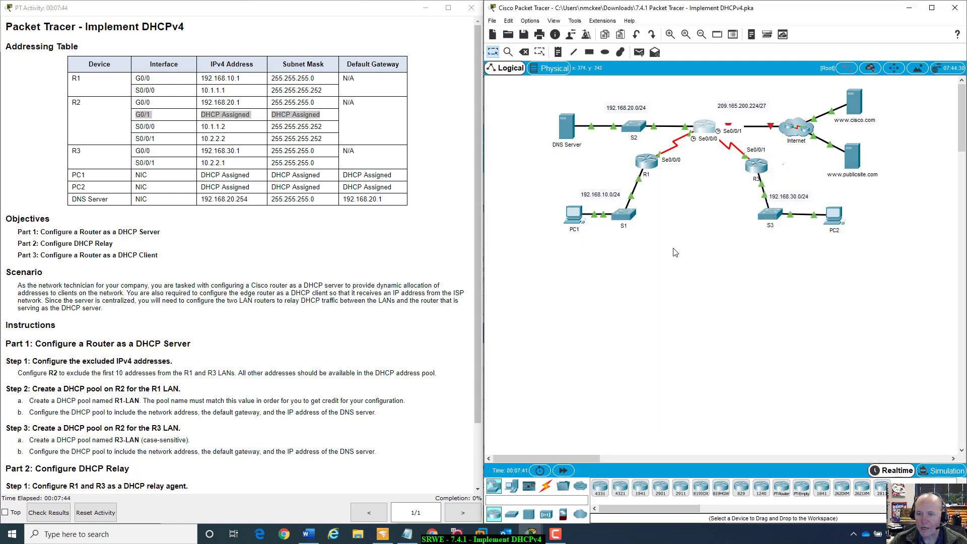
- Open and close the device windows of switch S1 and PC1, then scroll down the activity instructions
{"action": "left_click", "coordinate": [623, 215]}
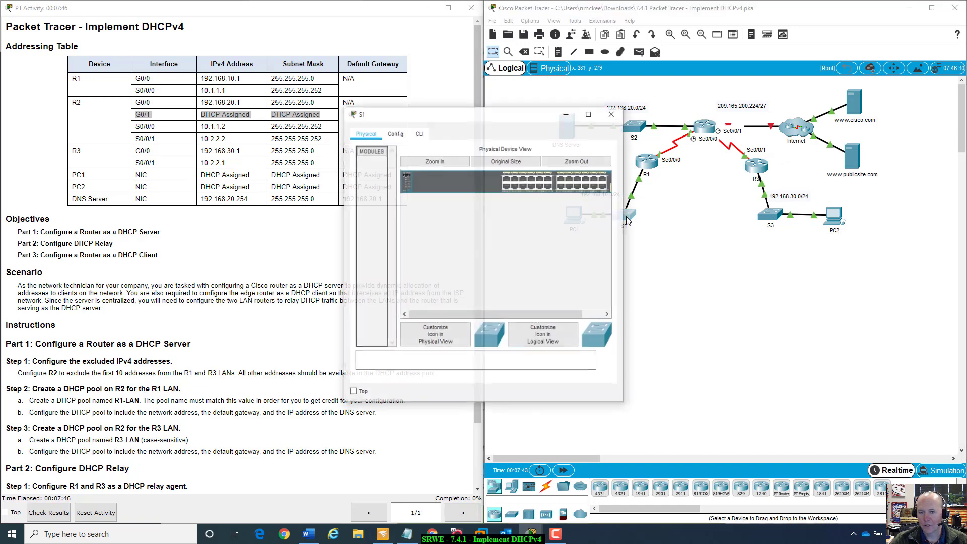
{"action": "left_click", "coordinate": [612, 113]}
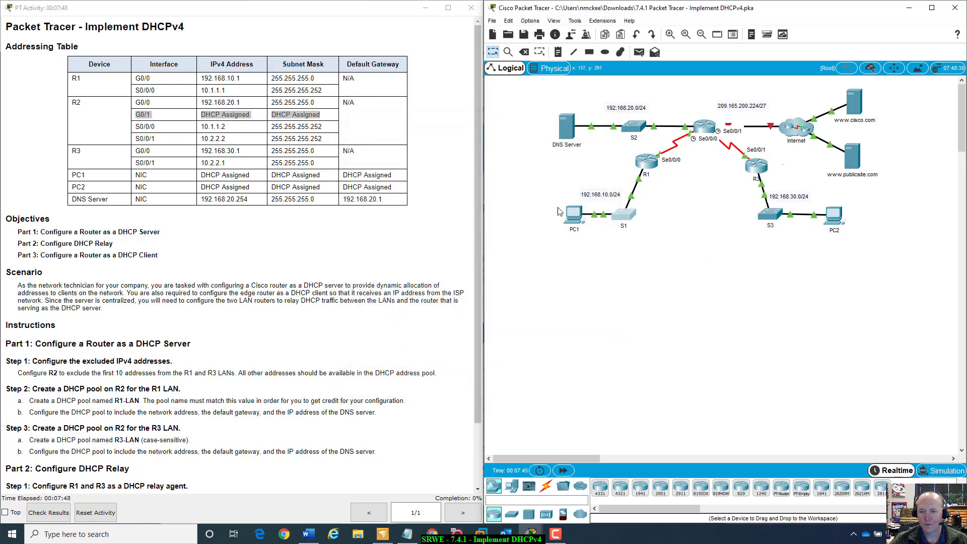
{"action": "left_click", "coordinate": [574, 218]}
{"action": "left_click", "coordinate": [619, 110]}
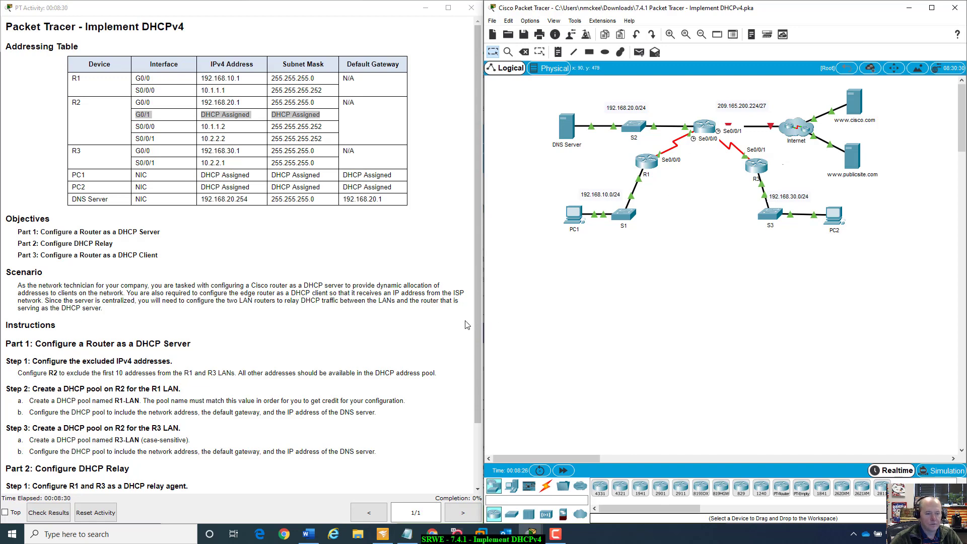
{"action": "scroll", "coordinate": [247, 329], "scroll_direction": "down", "scroll_amount": 3}
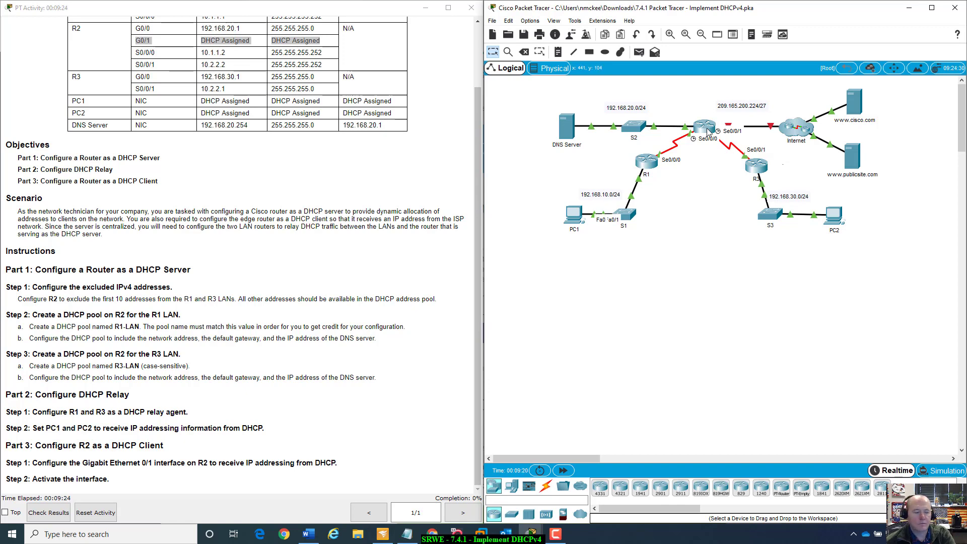
- Open R2's command line and enter privileged EXEC mode and global configuration mode
{"action": "left_click", "coordinate": [708, 130]}
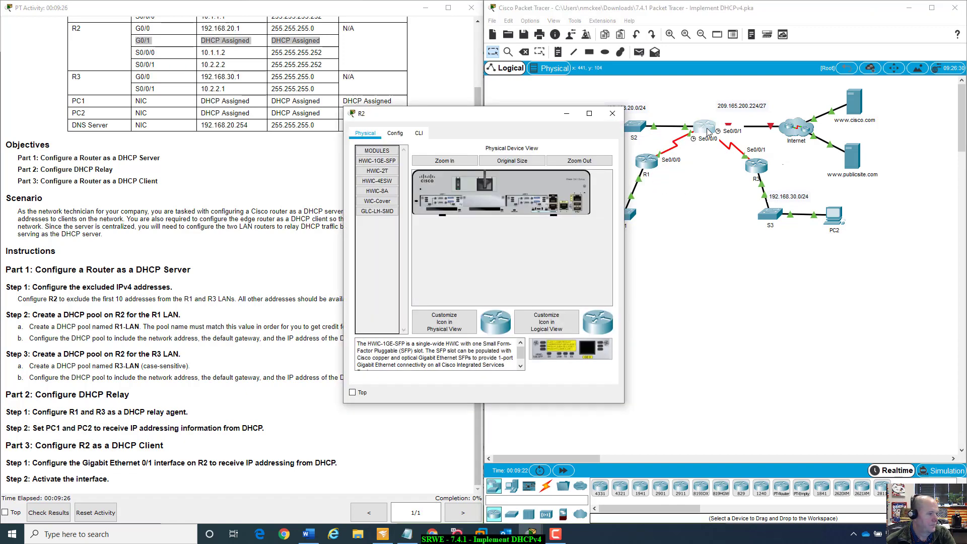
{"action": "left_click_drag", "start_coordinate": [494, 118], "coordinate": [681, 200]}
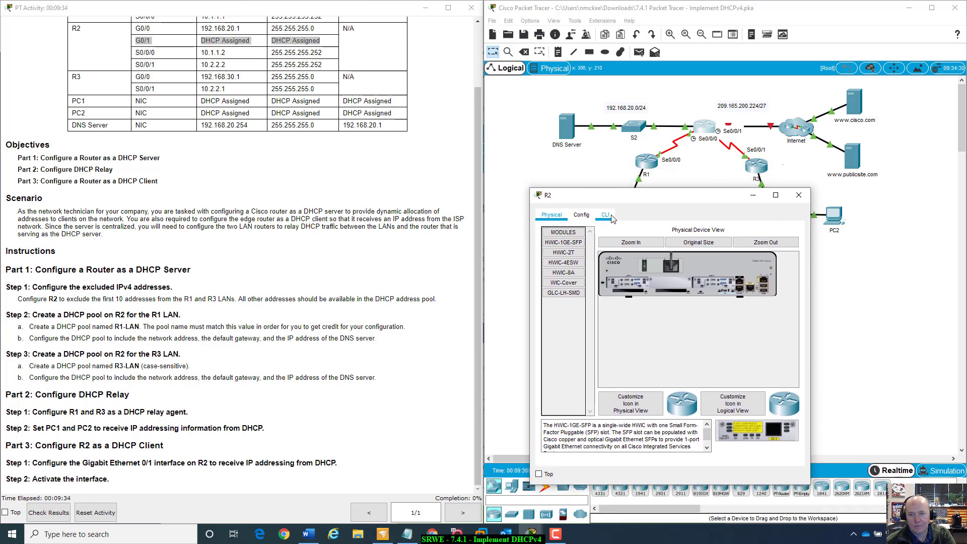
{"action": "left_click", "coordinate": [607, 216]}
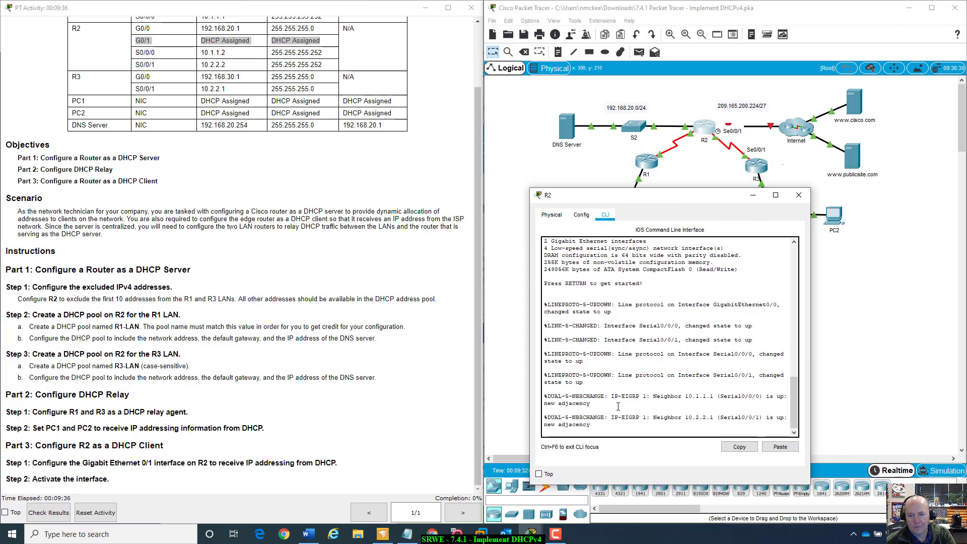
{"action": "key", "text": "Return"}
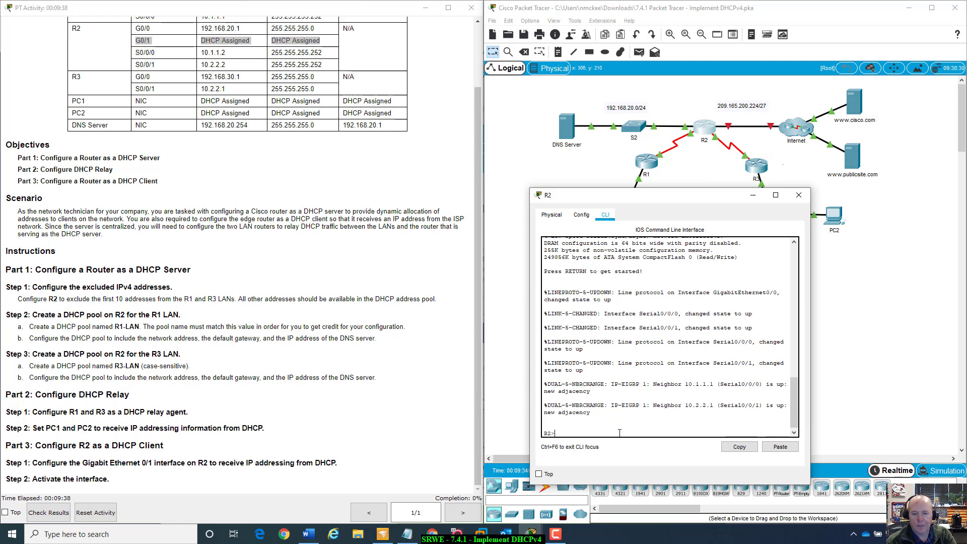
{"action": "type", "text": "ena"}
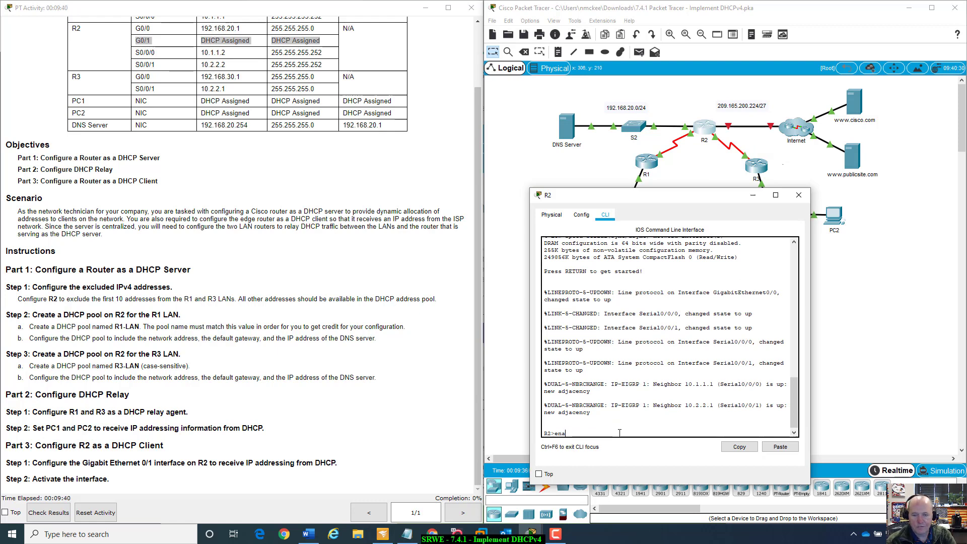
{"action": "type", "text": "ble"}
{"action": "key", "text": "Return"}
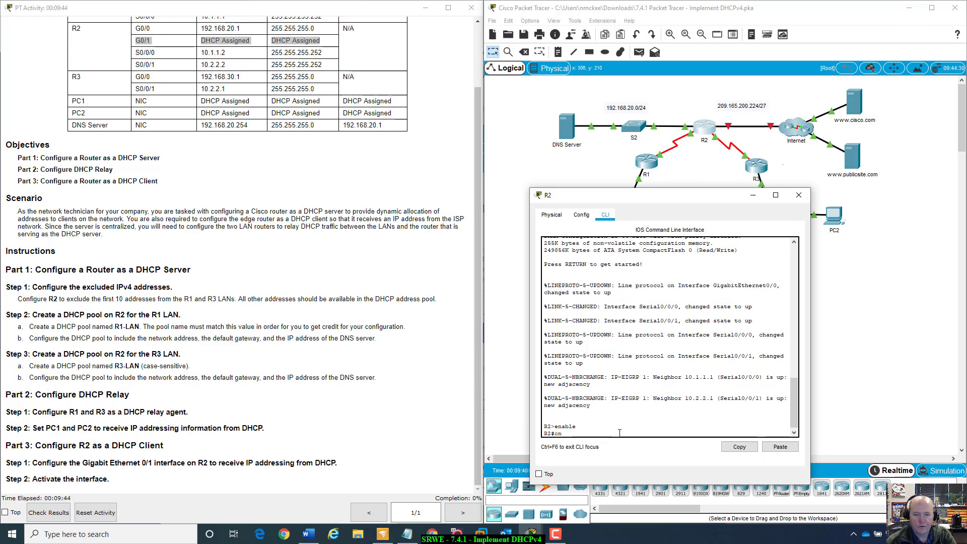
{"action": "type", "text": "config t"}
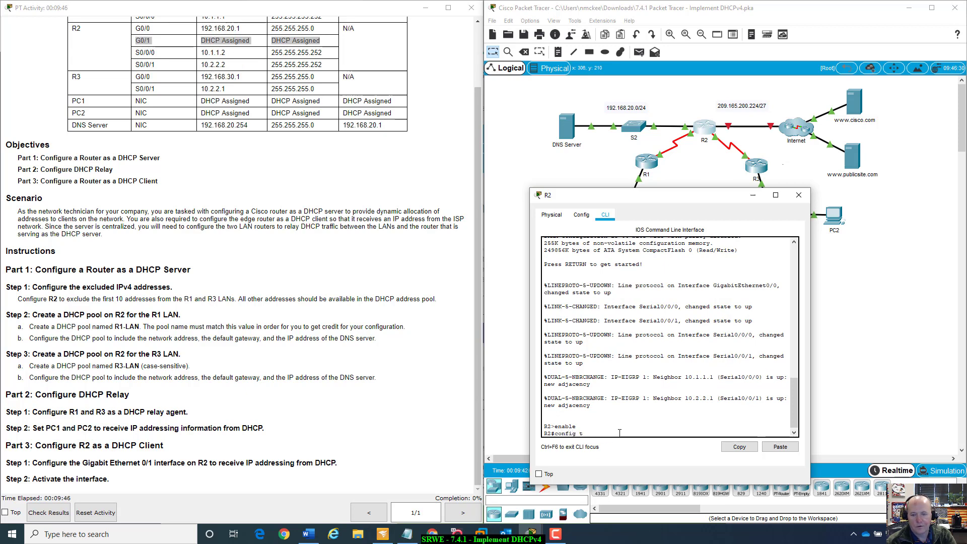
{"action": "key", "text": "Return"}
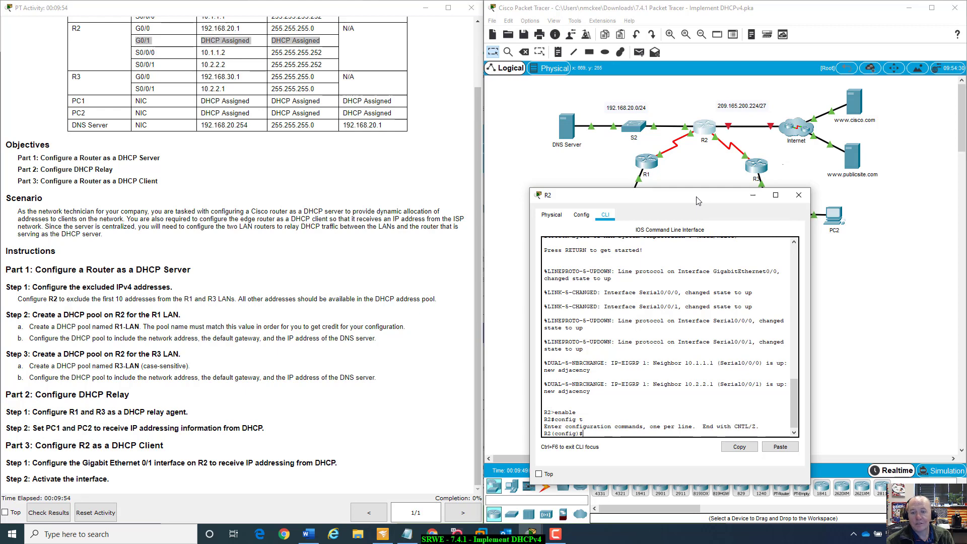
- On R2, exclude addresses 192.168.10.1 through 192.168.10.10 from DHCP assignment
{"action": "left_click_drag", "start_coordinate": [691, 198], "coordinate": [692, 144]}
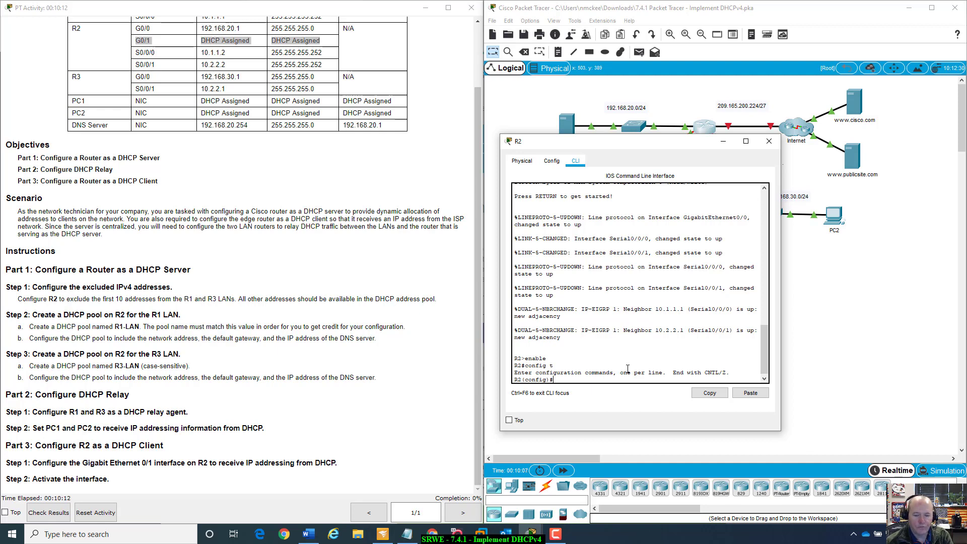
{"action": "type", "text": "ip dhcp"}
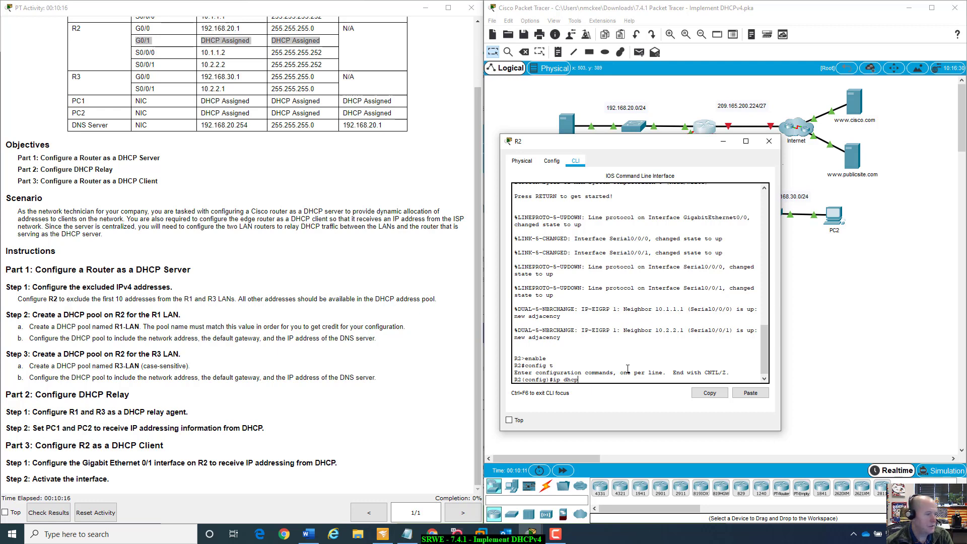
{"action": "type", "text": " e"}
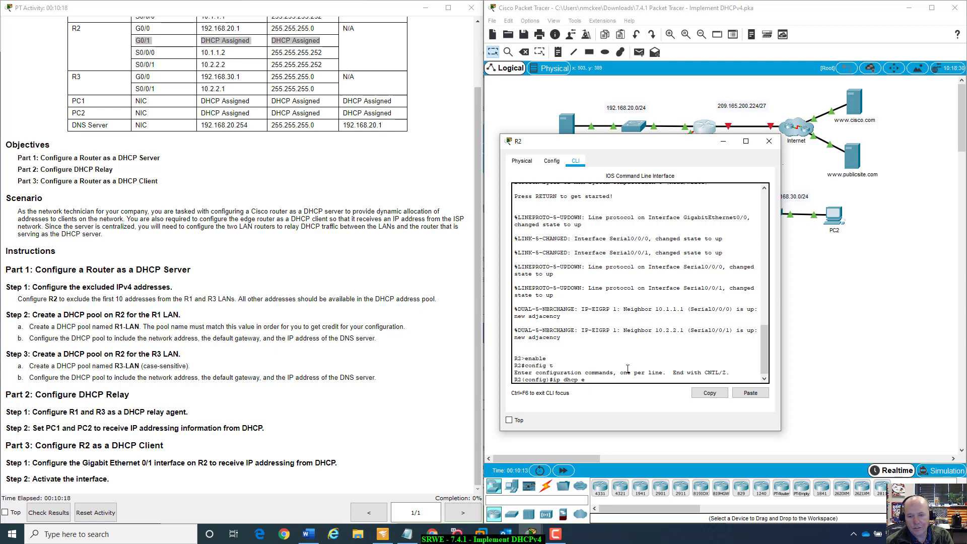
{"action": "type", "text": "xcluded-address"}
{"action": "key", "text": "Tab"}
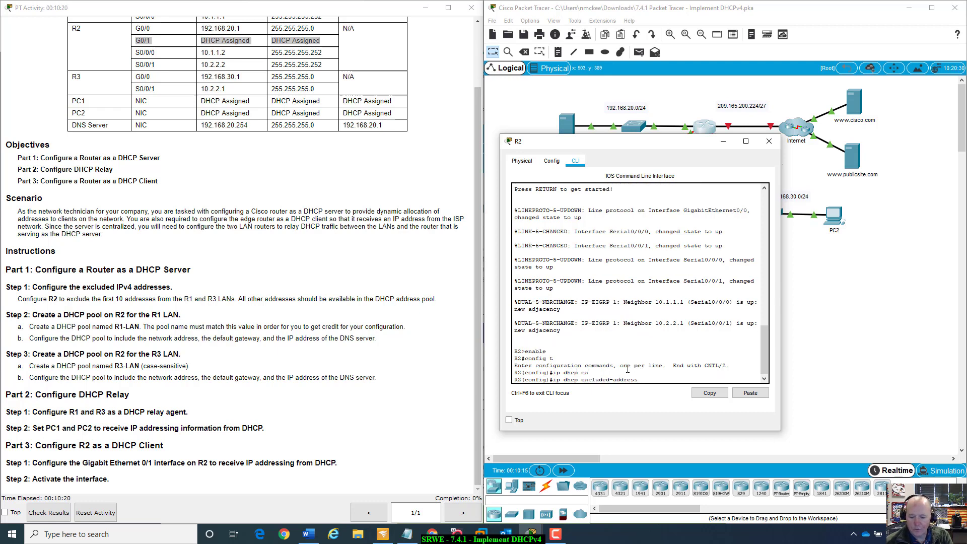
{"action": "type", "text": "192.168."}
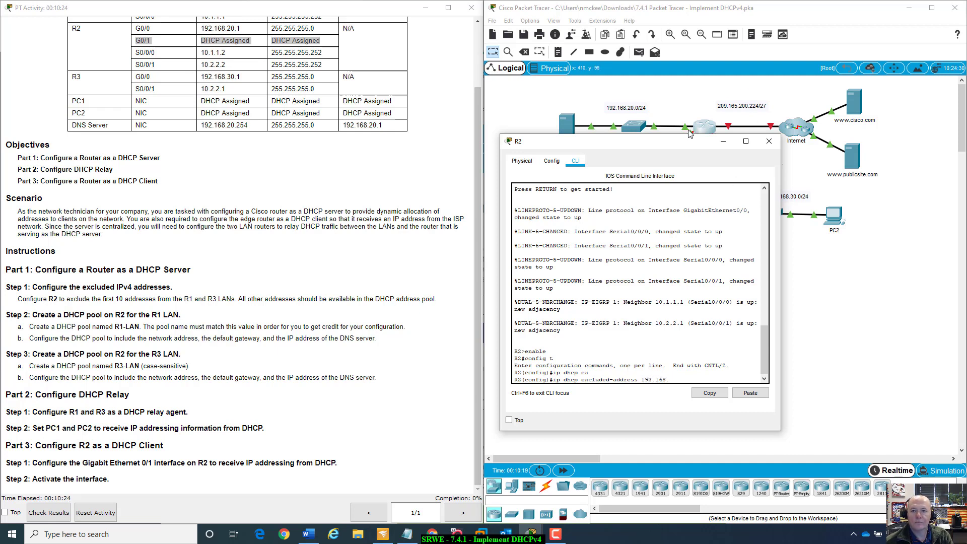
{"action": "left_click_drag", "start_coordinate": [674, 140], "coordinate": [681, 211]}
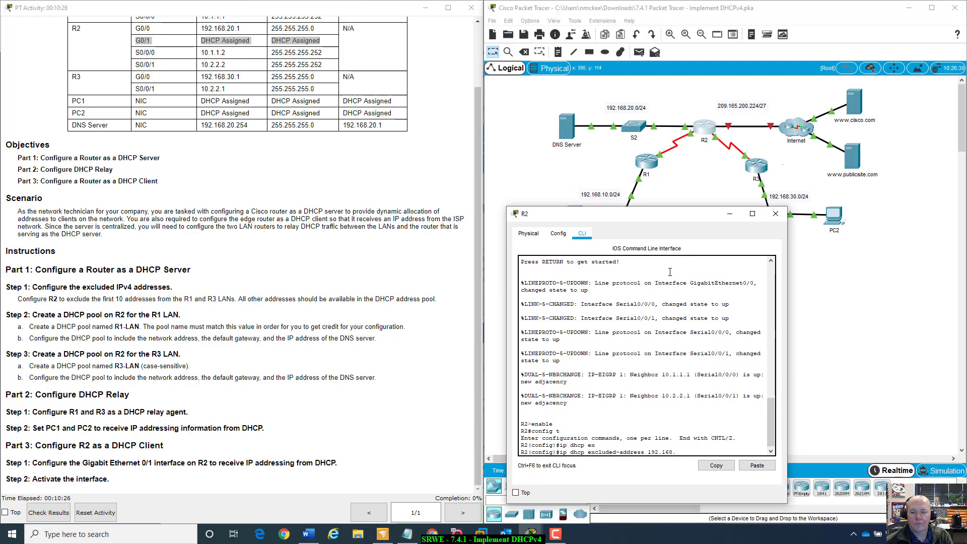
{"action": "type", "text": ".168.10."}
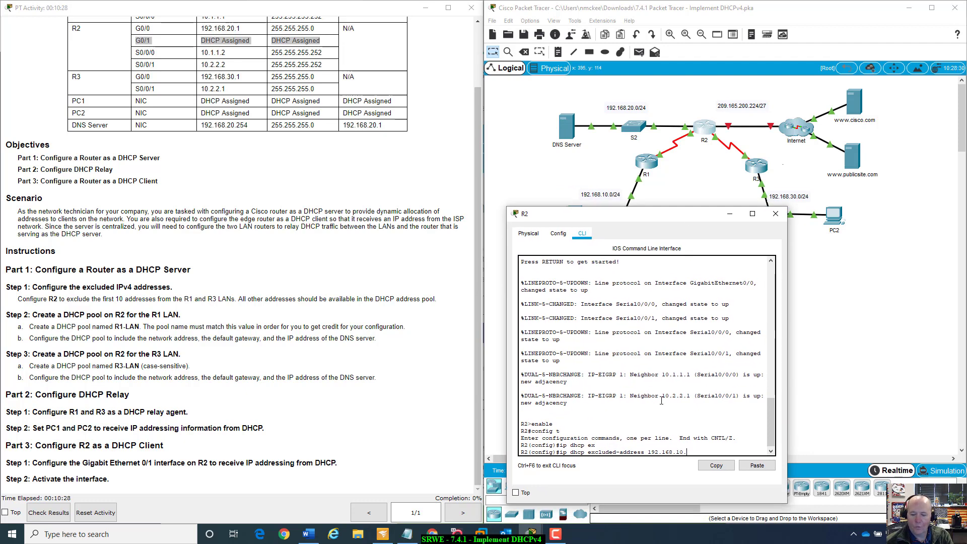
{"action": "type", "text": "1 "}
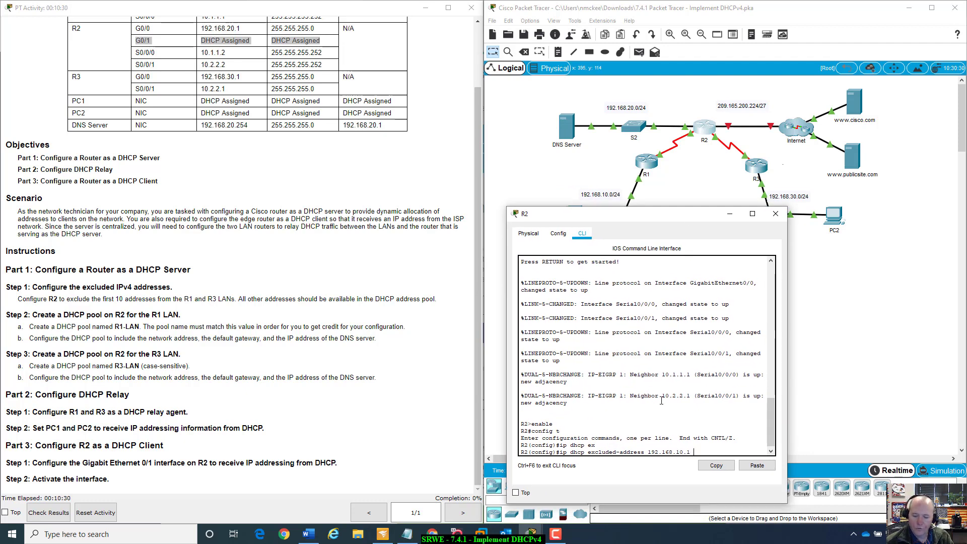
{"action": "type", "text": "192.168"}
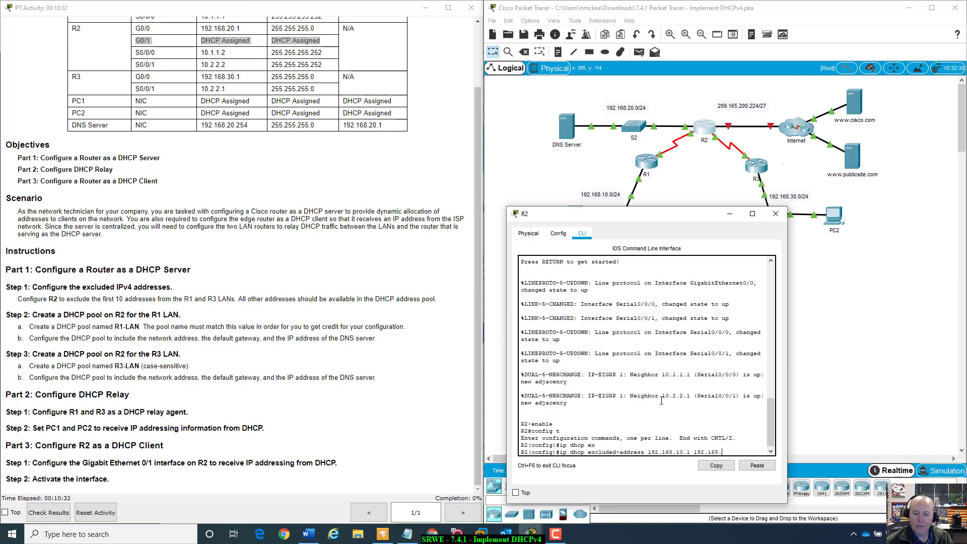
{"action": "type", "text": ".10.10"}
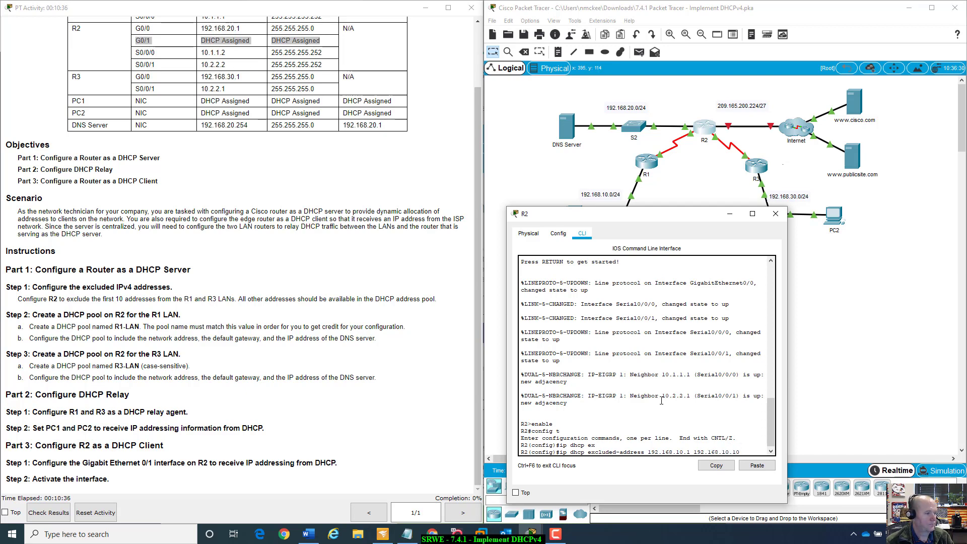
{"action": "key", "text": "Return"}
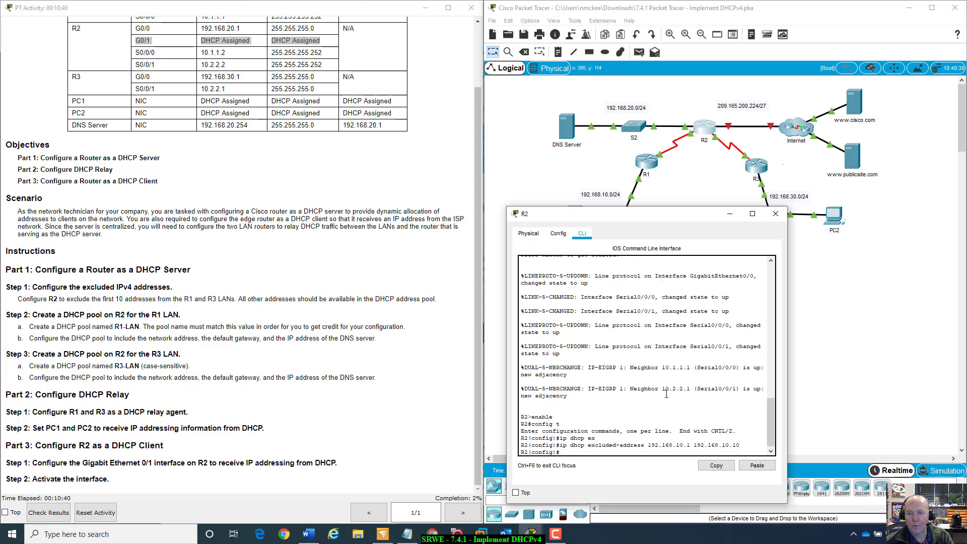
- On R2, exclude addresses 192.168.30.1 through 192.168.30.10 from DHCP assignment by reusing the previous exclusion command
{"action": "left_click_drag", "start_coordinate": [708, 214], "coordinate": [826, 214]}
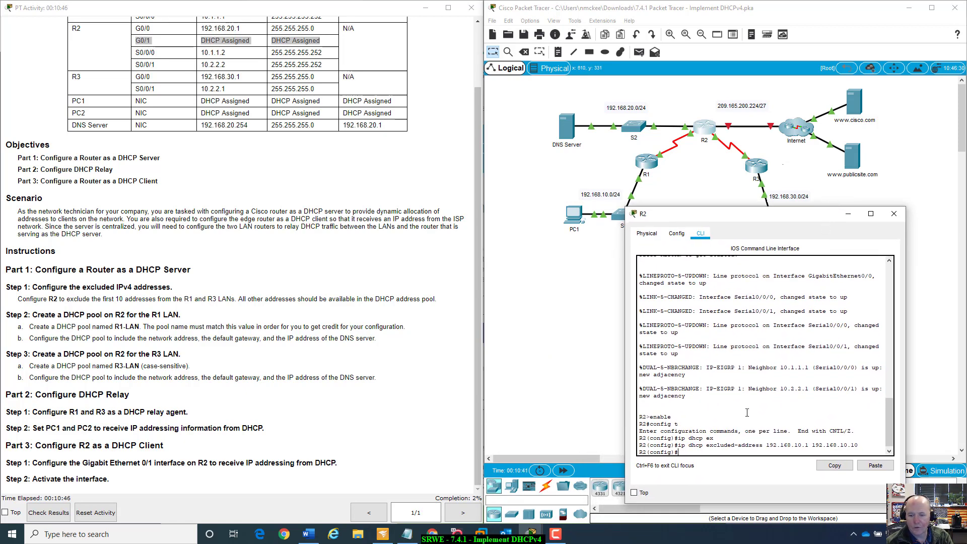
{"action": "key", "text": "Up"}
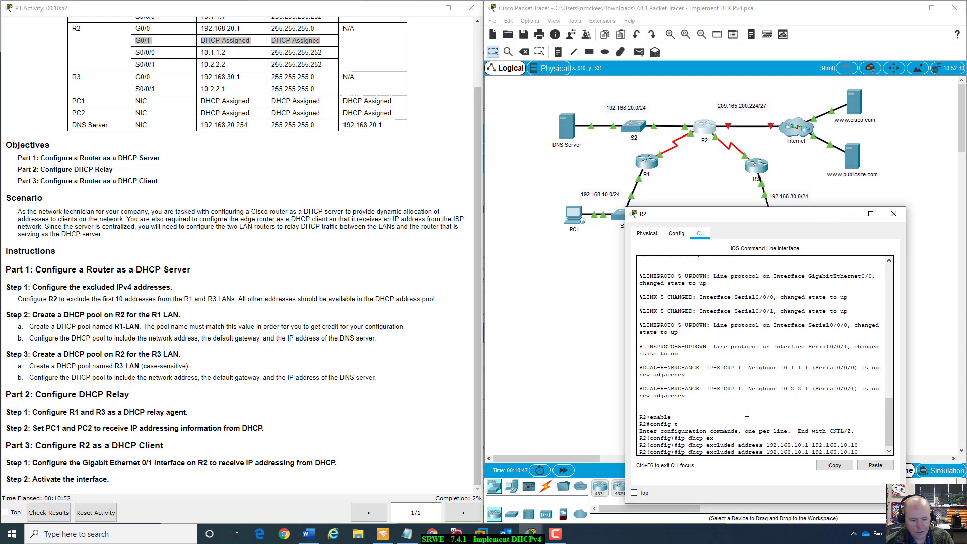
{"action": "key", "text": "BackSpace"}
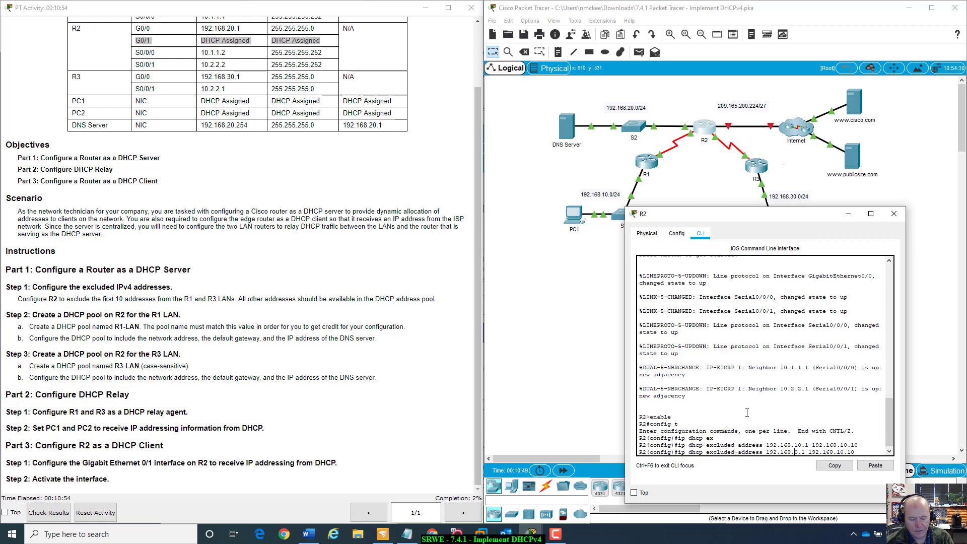
{"action": "type", "text": "3"}
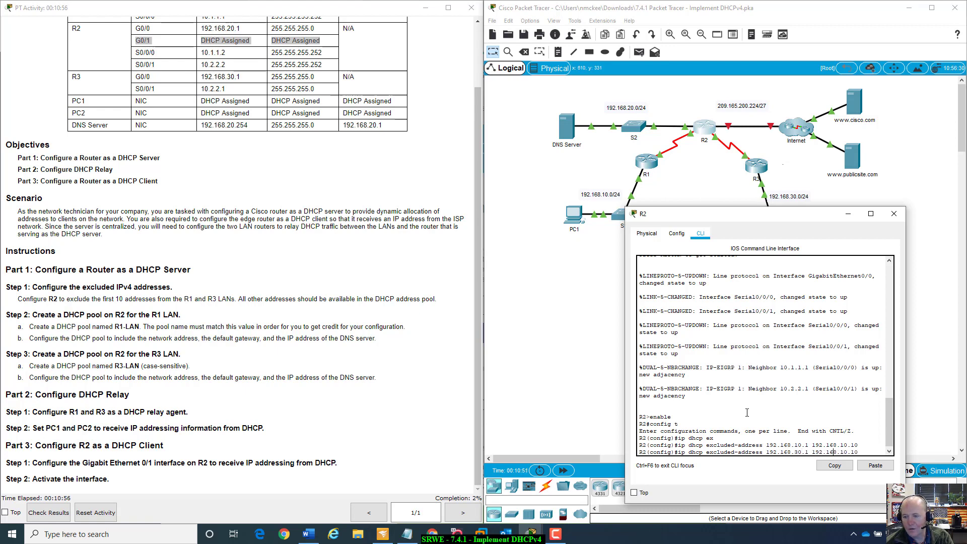
{"action": "key", "text": "Delete"}
{"action": "type", "text": "3"}
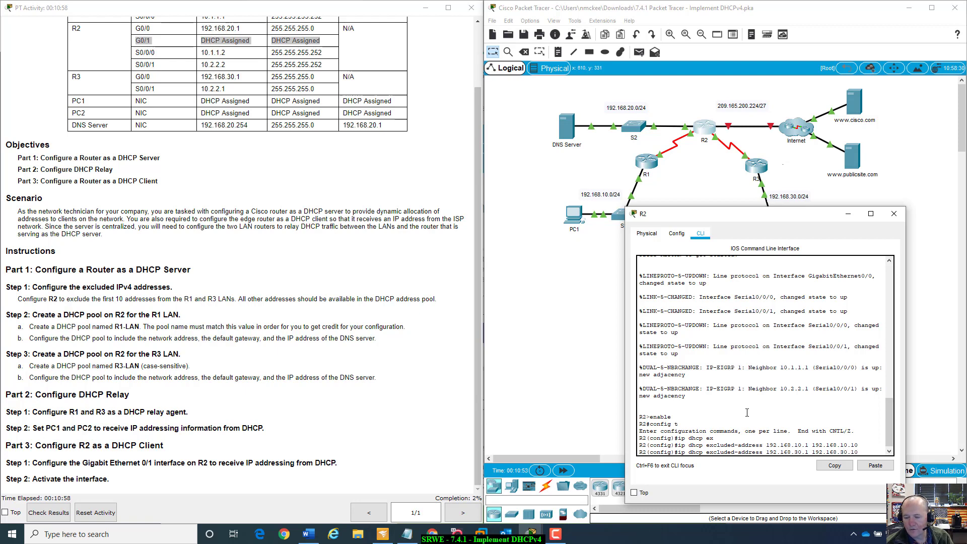
{"action": "key", "text": "Right"}
{"action": "key", "text": "Right"}
{"action": "key", "text": "Right"}
{"action": "key", "text": "Right"}
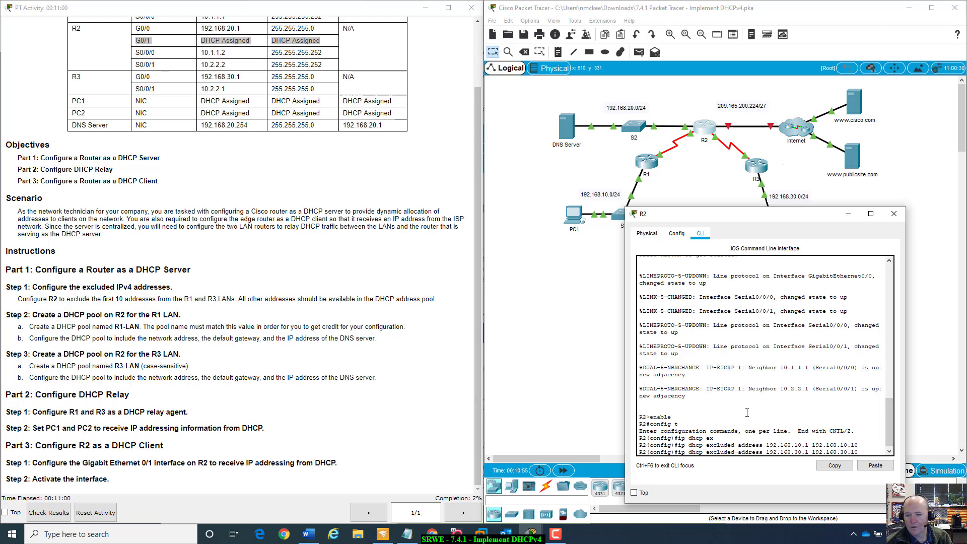
{"action": "key", "text": "Return"}
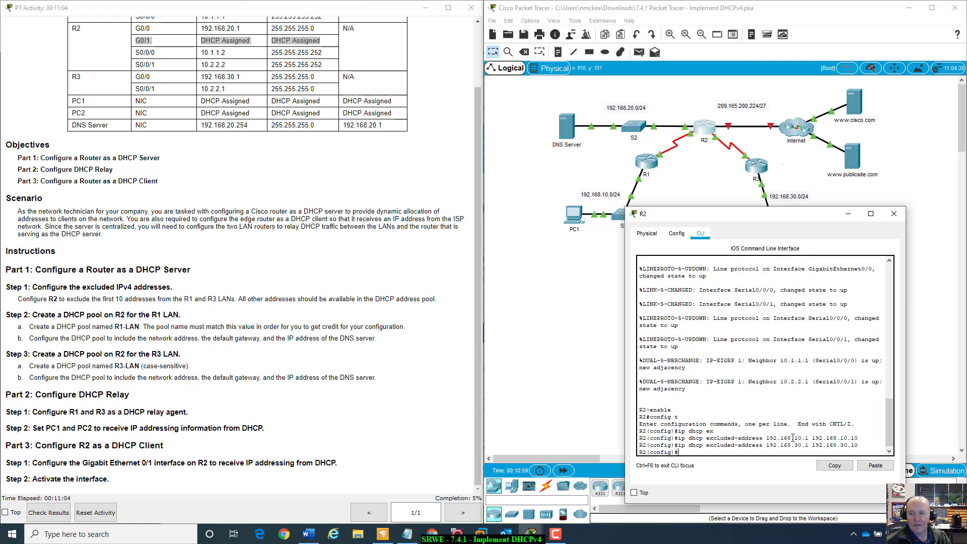
- Create a DHCP pool named R1-LAN on R2
{"action": "left_click_drag", "start_coordinate": [808, 216], "coordinate": [742, 240]}
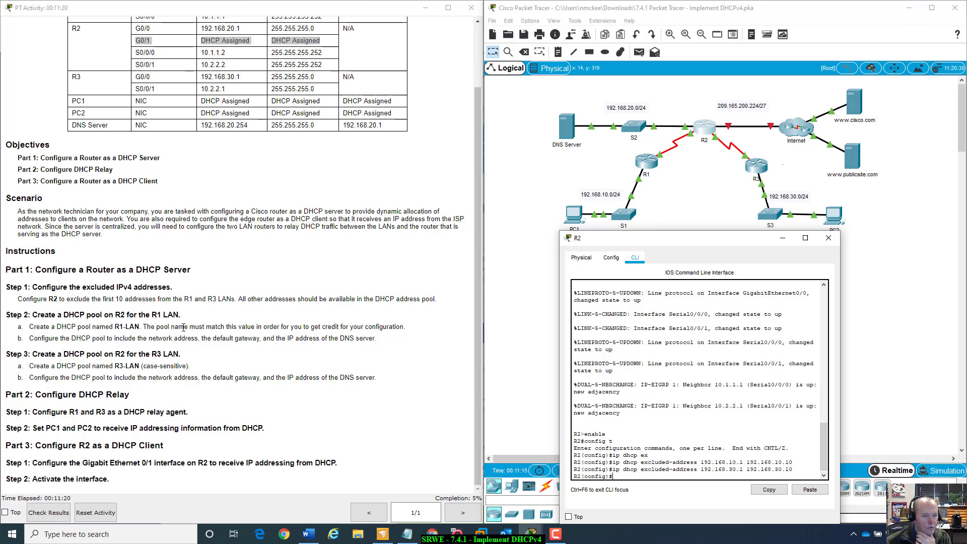
{"action": "left_click_drag", "start_coordinate": [115, 327], "coordinate": [140, 328]}
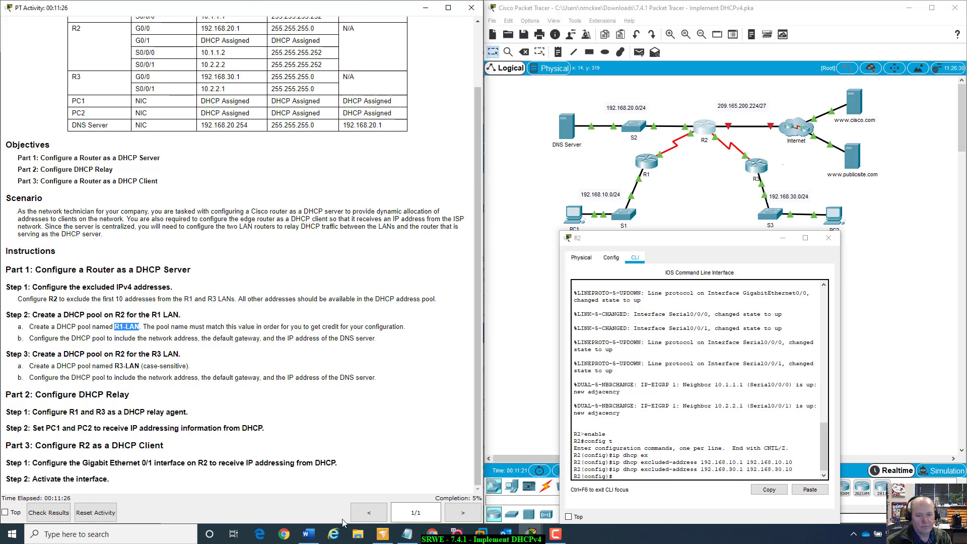
{"action": "left_click", "coordinate": [697, 471]}
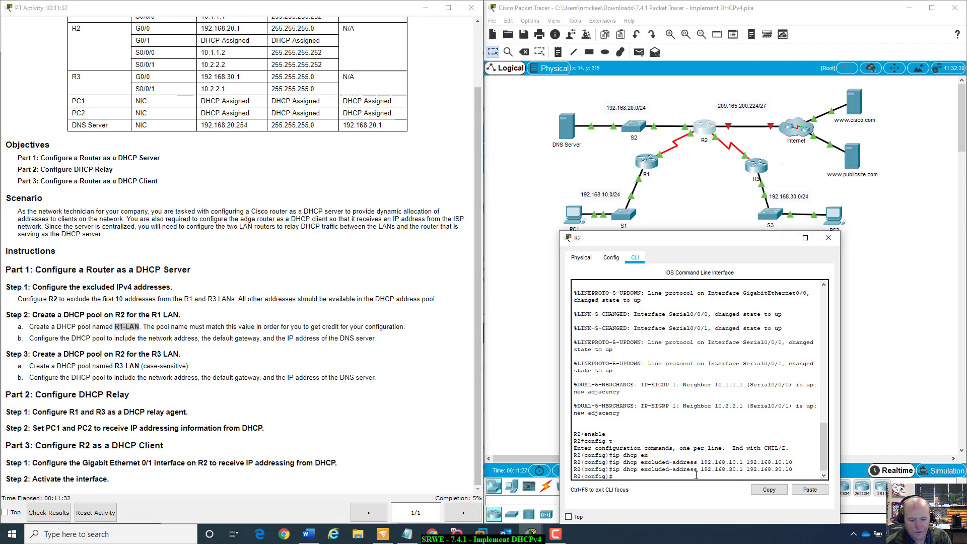
{"action": "type", "text": "ip "}
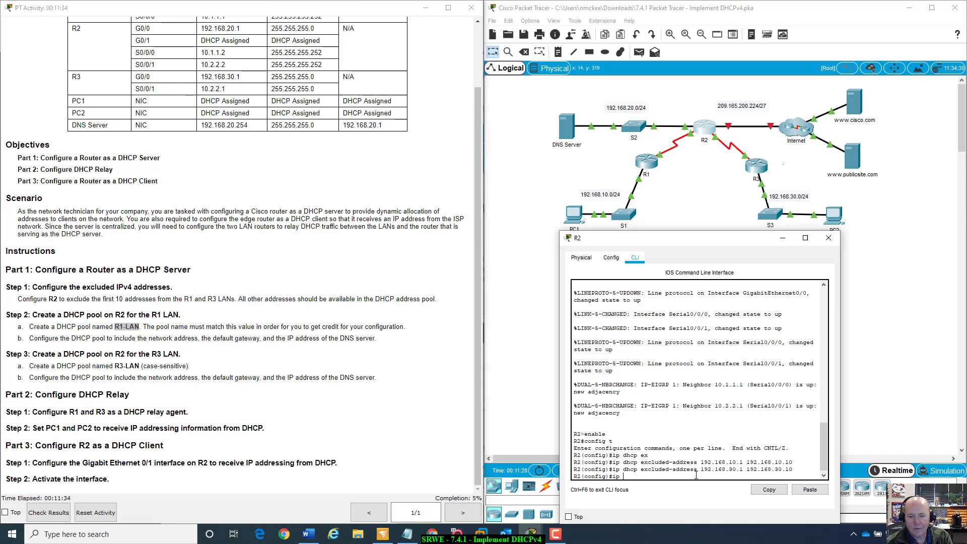
{"action": "type", "text": "dhcp "}
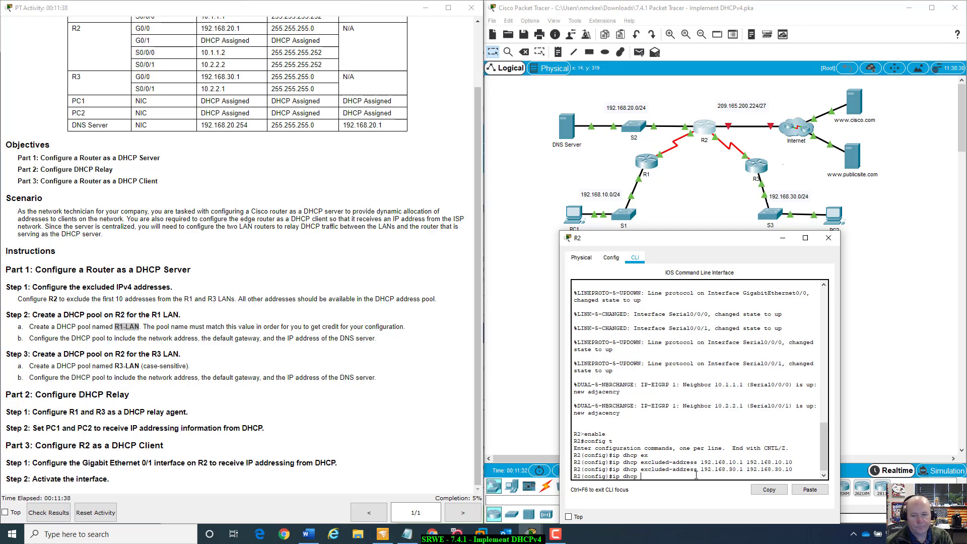
{"action": "type", "text": "pool"}
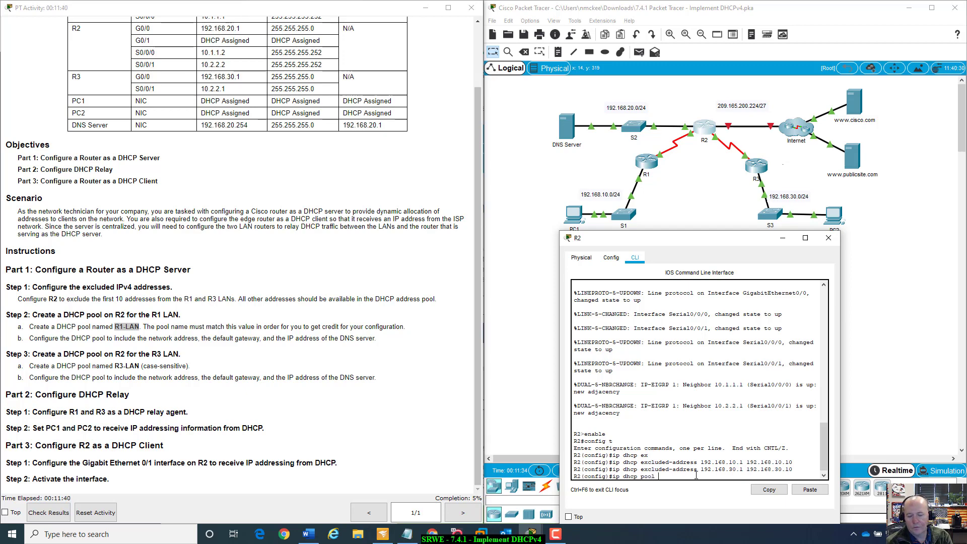
{"action": "type", "text": " r"}
{"action": "key", "text": "BackSpace"}
{"action": "type", "text": "R1-"}
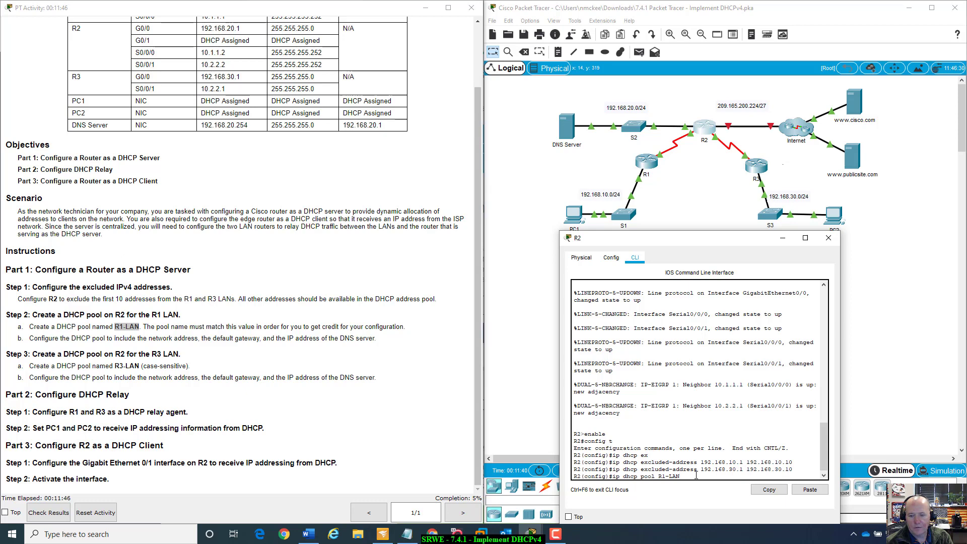
{"action": "type", "text": "LAN"}
{"action": "key", "text": "Return"}
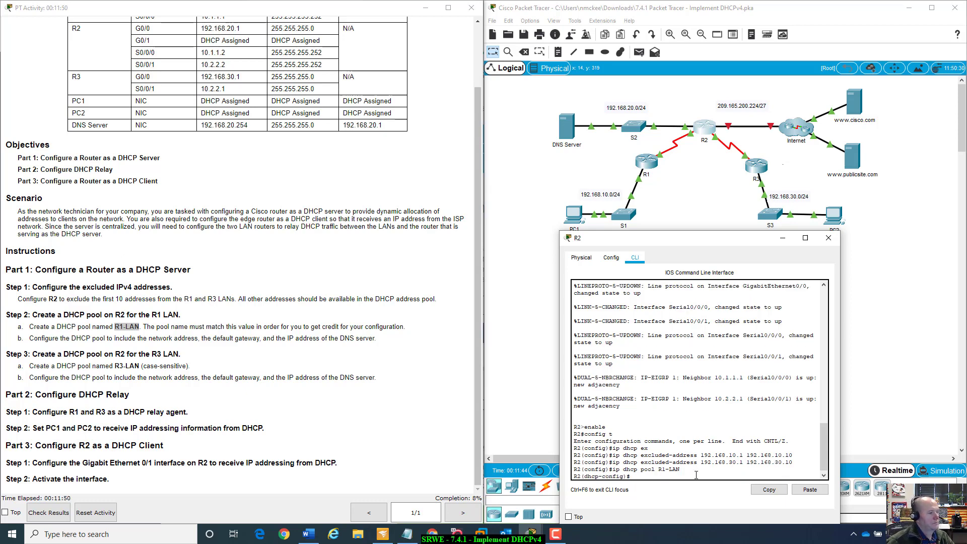
- Set the R1-LAN pool's network to 192.168.10.0 with mask 255.255.255.0
{"action": "type", "text": "192."}
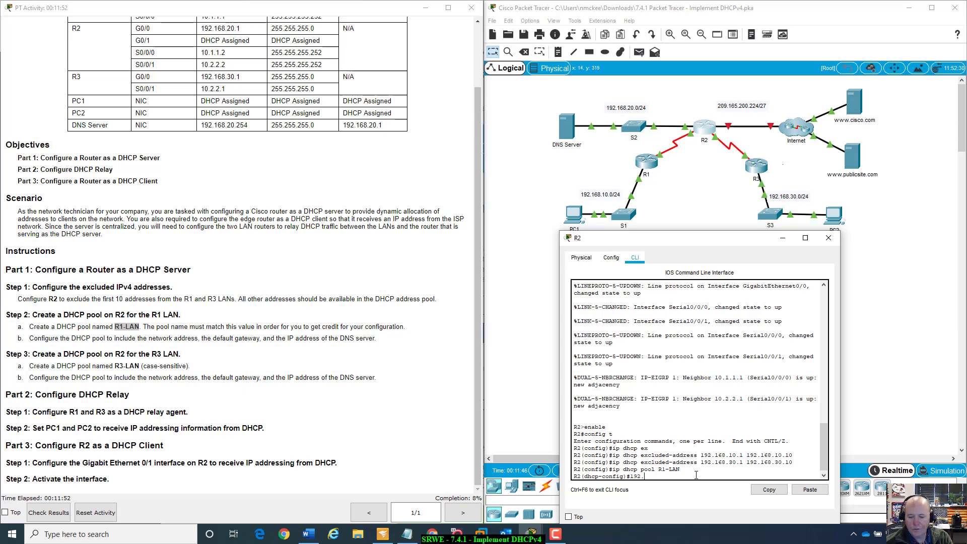
{"action": "type", "text": "168.10.0"}
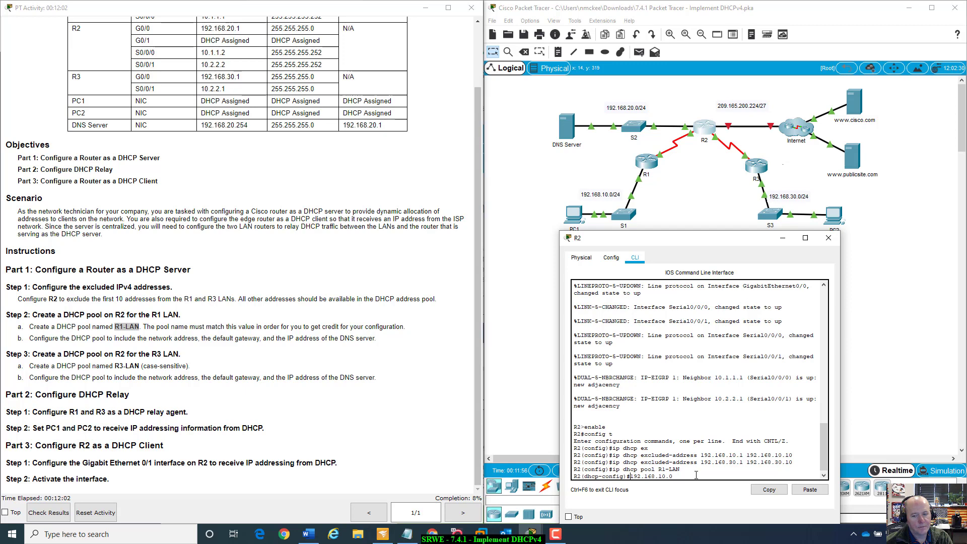
{"action": "key", "text": "Home"}
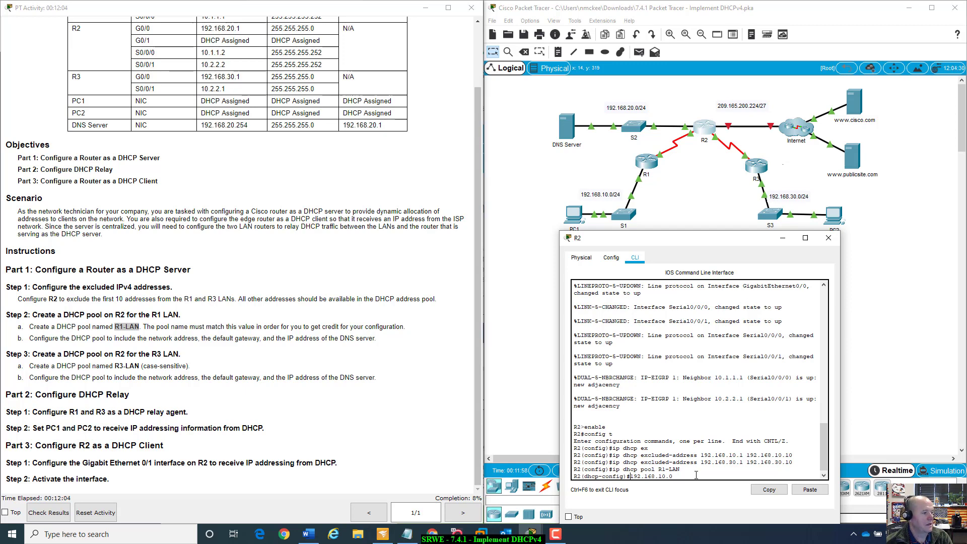
{"action": "type", "text": "netwo"}
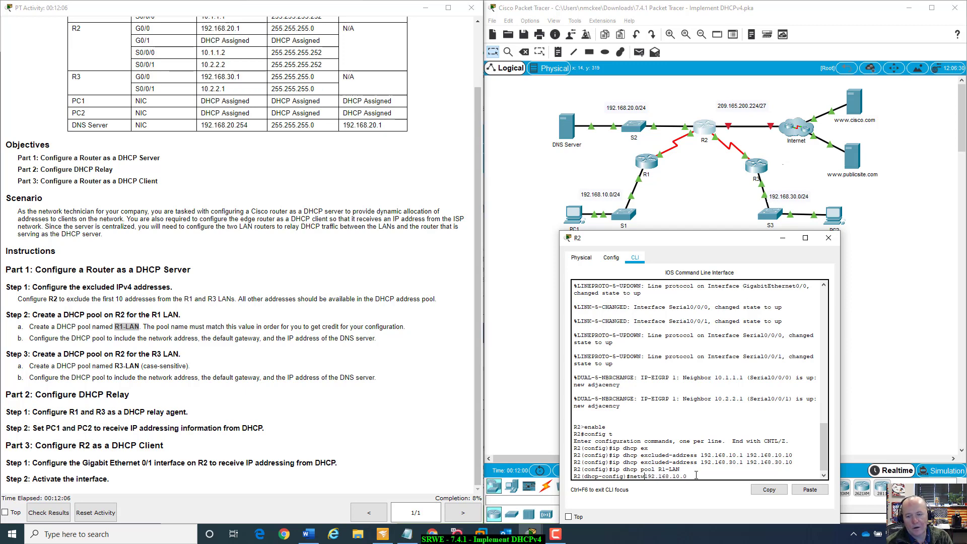
{"action": "type", "text": "rk"}
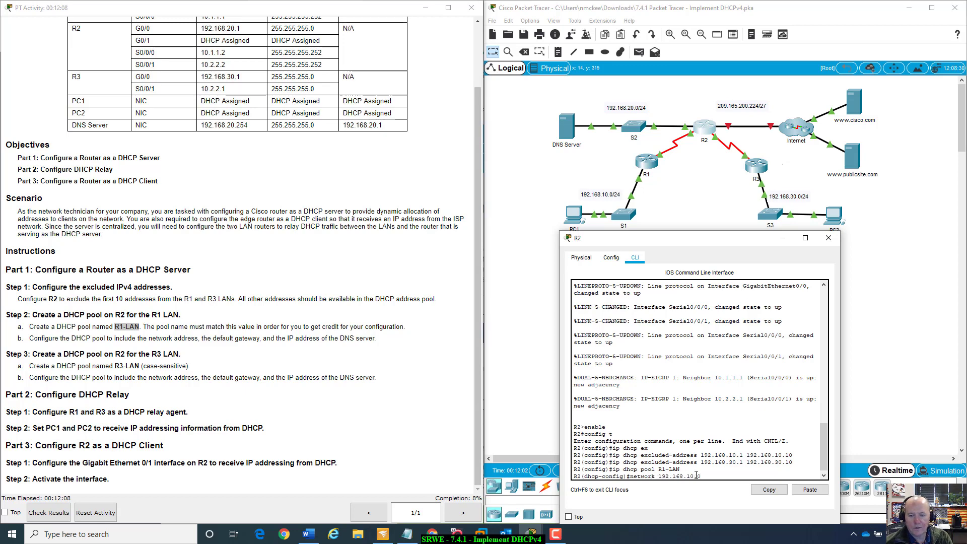
{"action": "key", "text": "Right"}
{"action": "key", "text": "Right"}
{"action": "key", "text": "Right"}
{"action": "key", "text": "Right"}
{"action": "key", "text": "Right"}
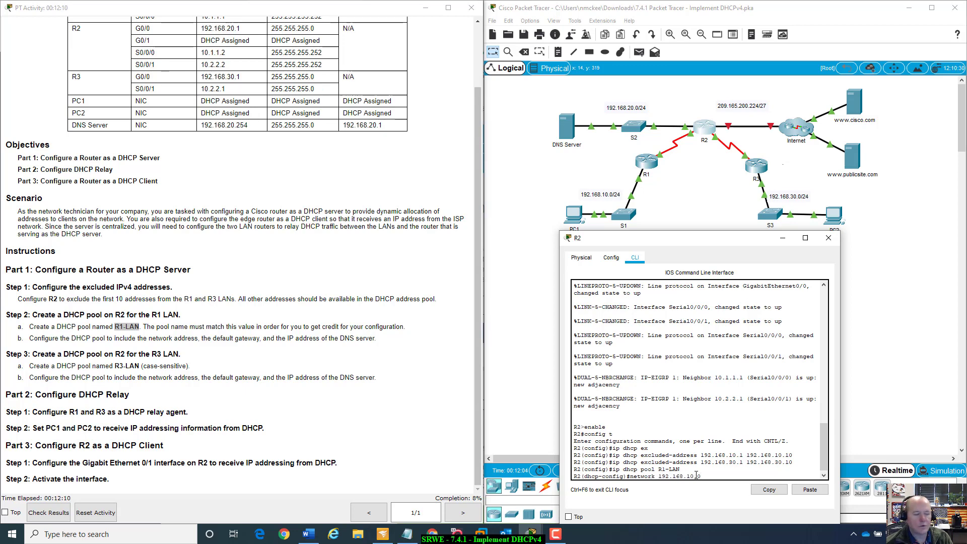
{"action": "type", "text": "25"}
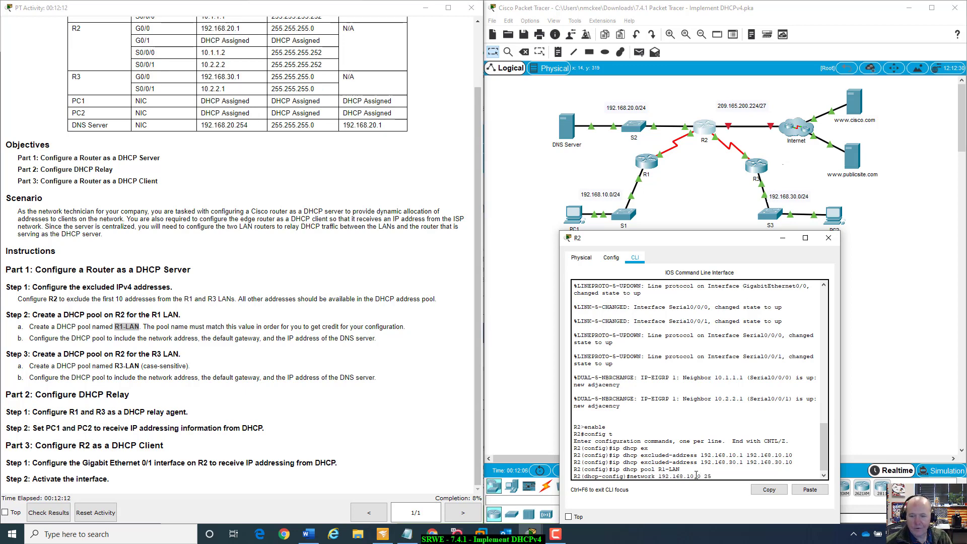
{"action": "type", "text": "5.255.255.0"}
{"action": "key", "text": "Return"}
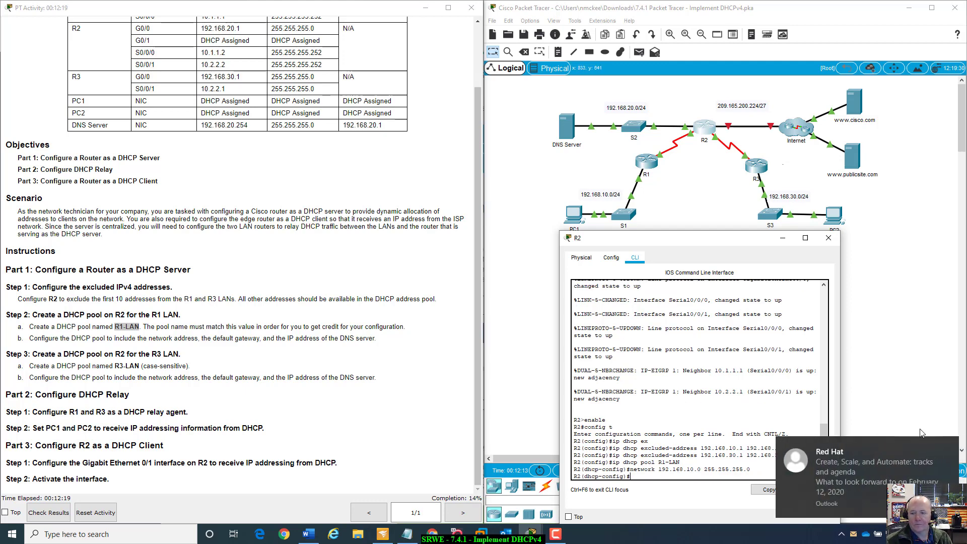
- Set the R1-LAN pool's default router to 192.168.10.1
{"action": "left_click", "coordinate": [945, 448]}
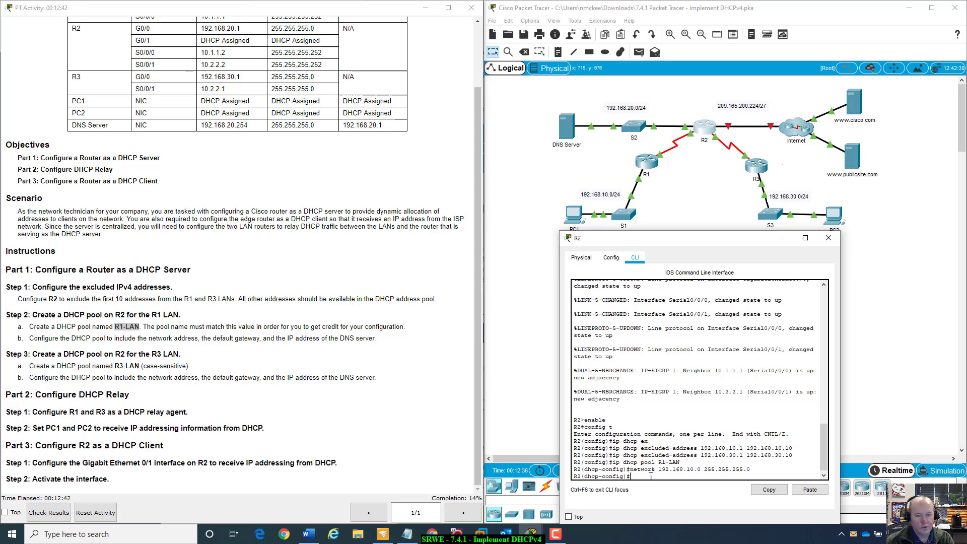
{"action": "type", "text": "def"}
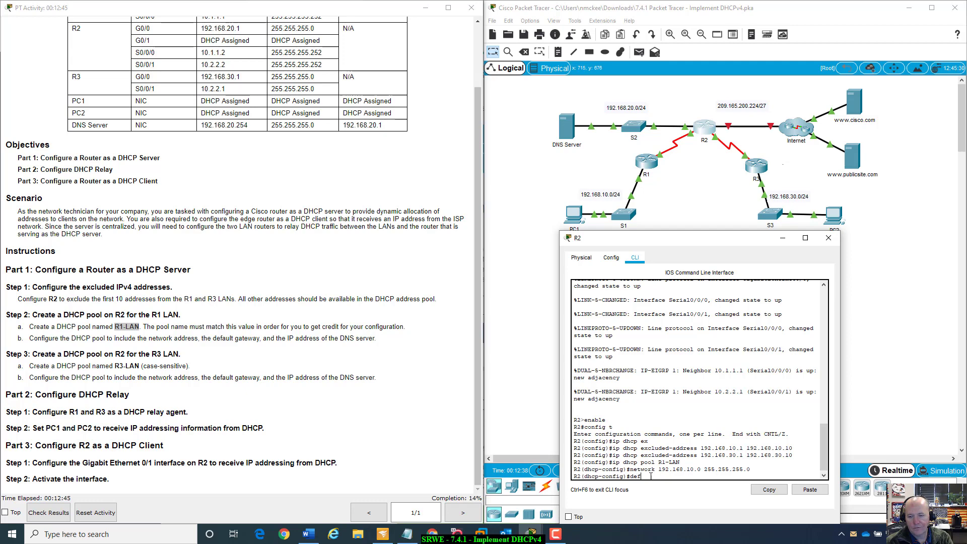
{"action": "key", "text": "Tab"}
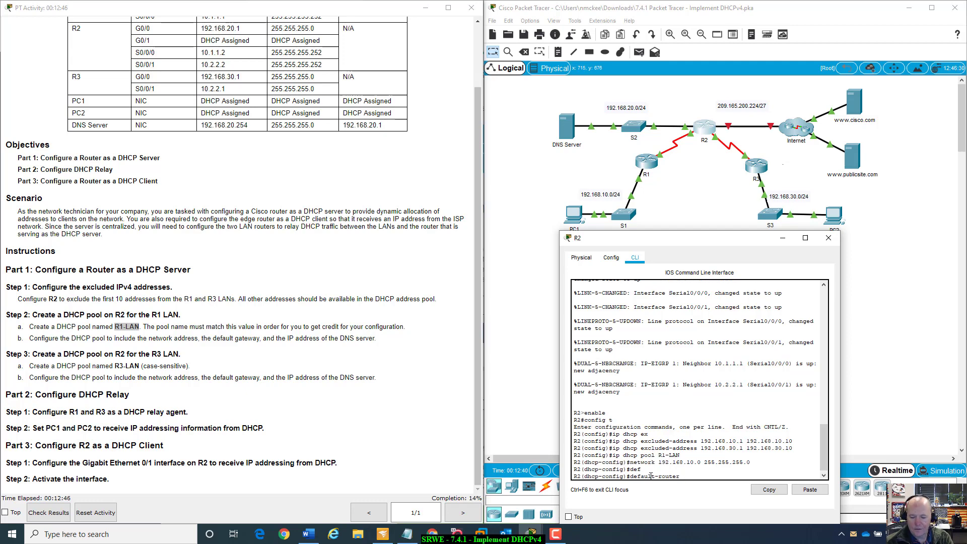
{"action": "type", "text": "192.168.10"}
{"action": "scroll", "coordinate": [312, 333], "scroll_direction": "up", "scroll_amount": 3}
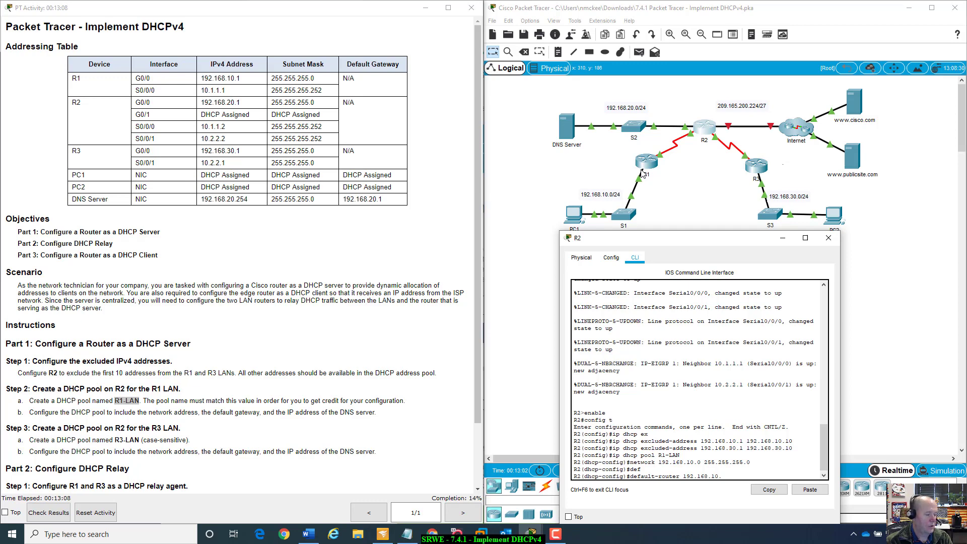
{"action": "key", "text": "Return"}
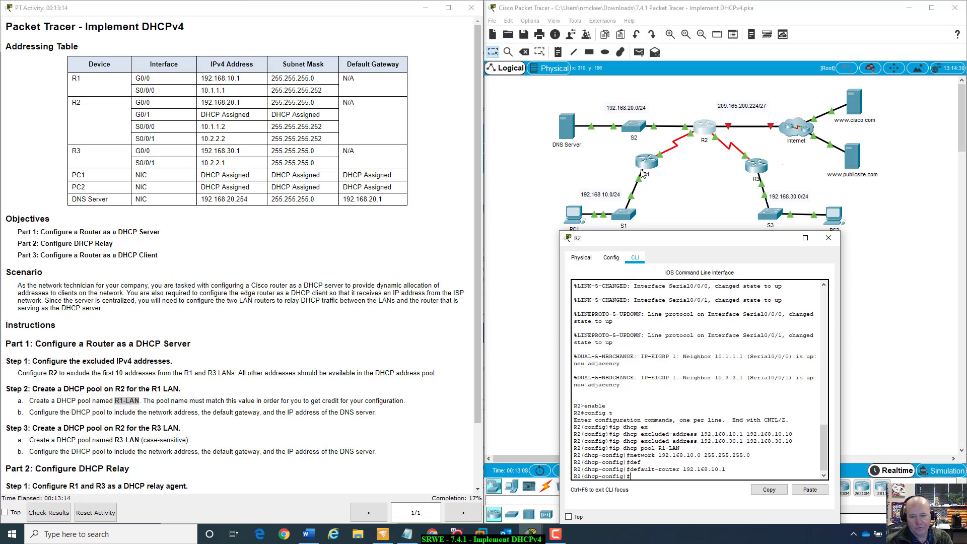
- Set the R1-LAN pool's DNS server to 192.168.20.254
{"action": "type", "text": "dns"}
{"action": "key", "text": "Tab"}
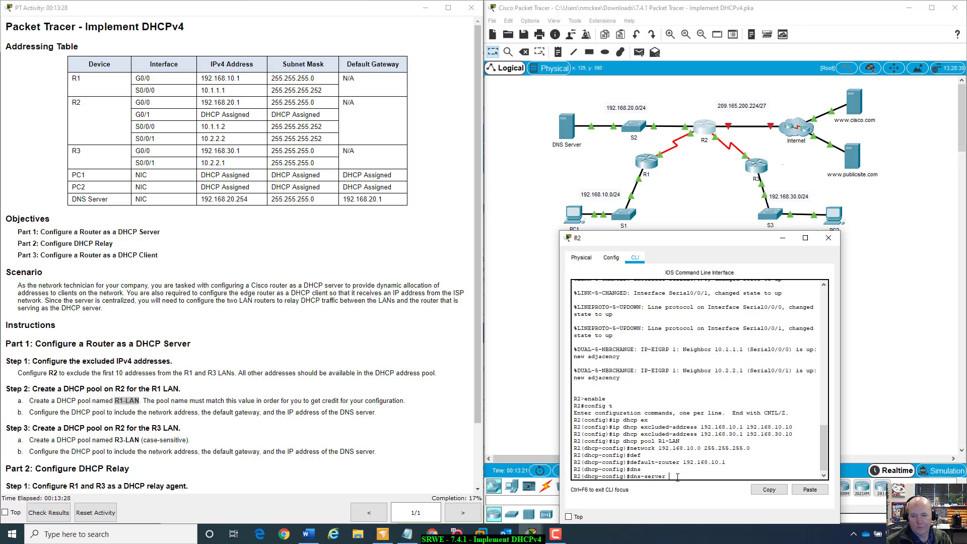
{"action": "type", "text": "192.168"}
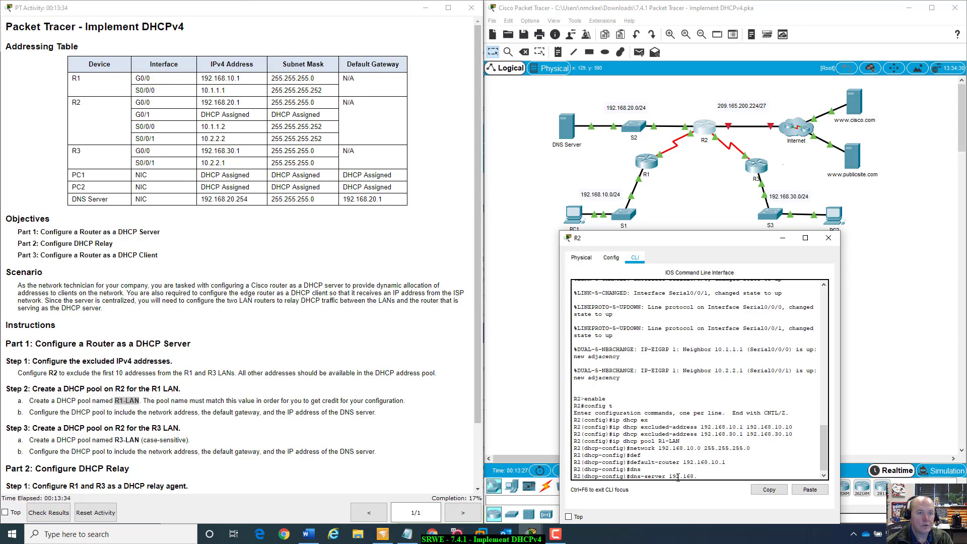
{"action": "type", "text": ".20.25"}
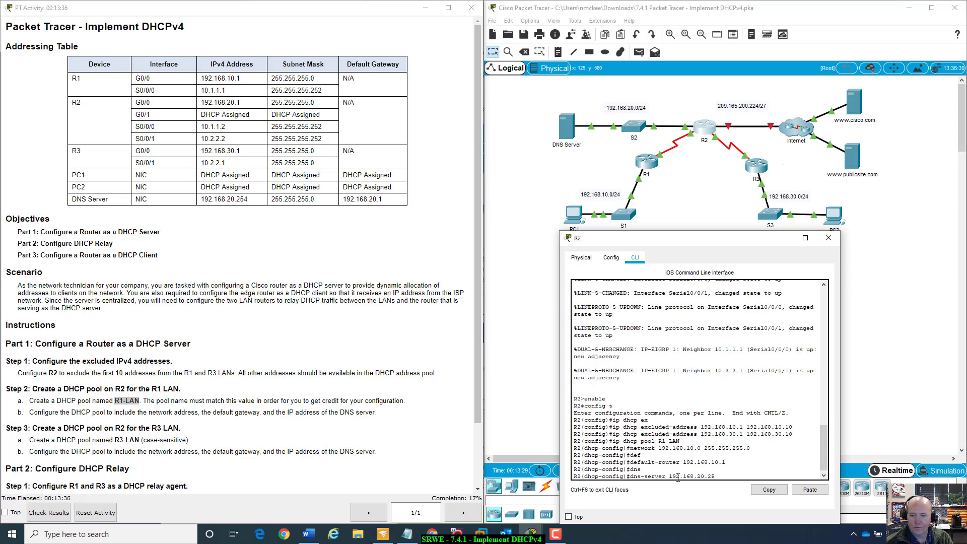
{"action": "type", "text": "4"}
{"action": "key", "text": "Return"}
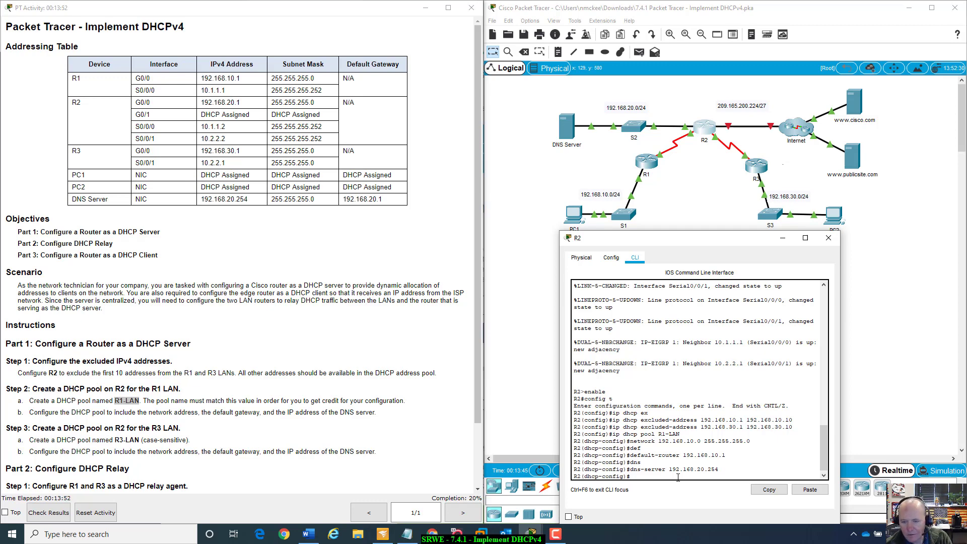
- Create a DHCP pool named R3-LAN by editing the earlier pool command
{"action": "key", "text": "Up"}
{"action": "key", "text": "Up"}
{"action": "key", "text": "Up"}
{"action": "key", "text": "Up"}
{"action": "key", "text": "Up"}
{"action": "key", "text": "Up"}
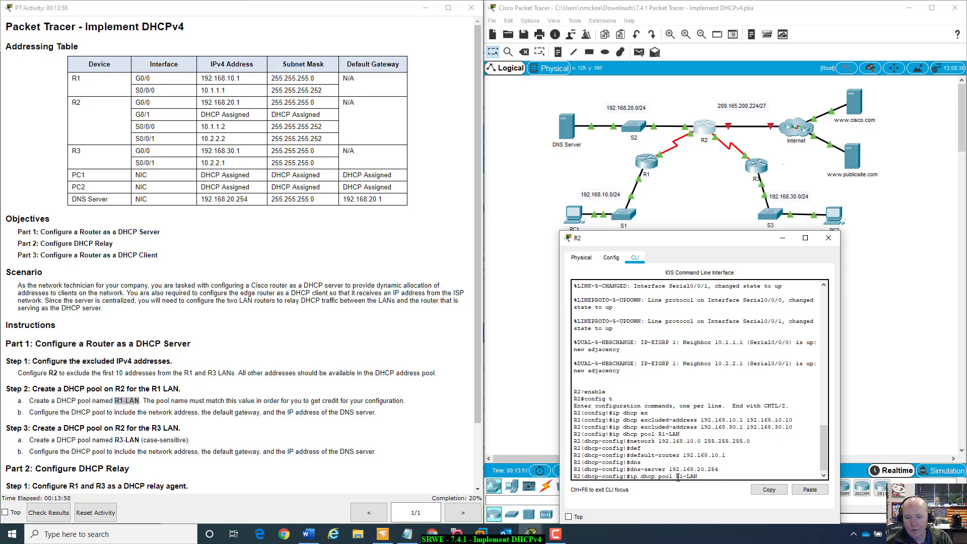
{"action": "key", "text": "BackSpace"}
{"action": "type", "text": "3"}
{"action": "key", "text": "Return"}
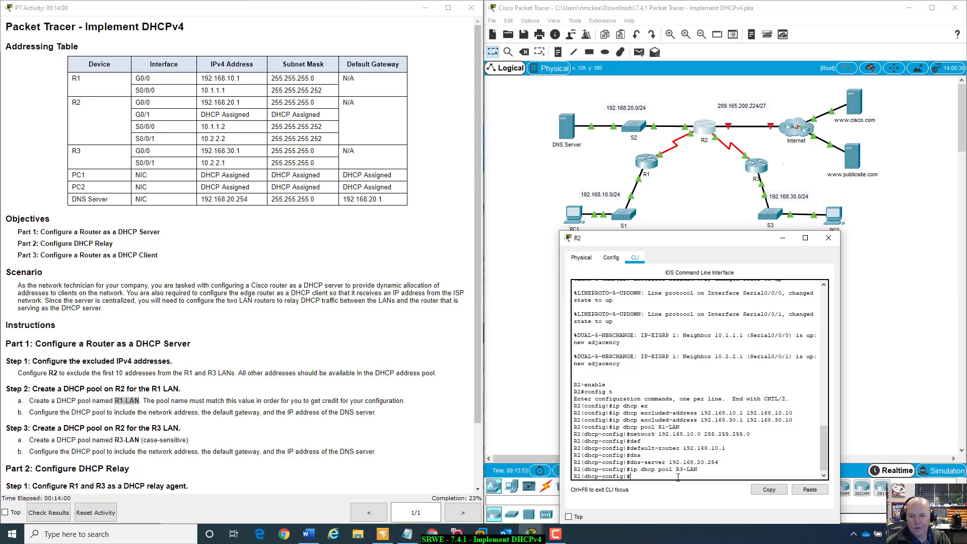
- Set the R3-LAN pool's network to 192.168.30.0 with mask 255.255.255.0
{"action": "key", "text": "Up"}
{"action": "key", "text": "Up"}
{"action": "key", "text": "Up"}
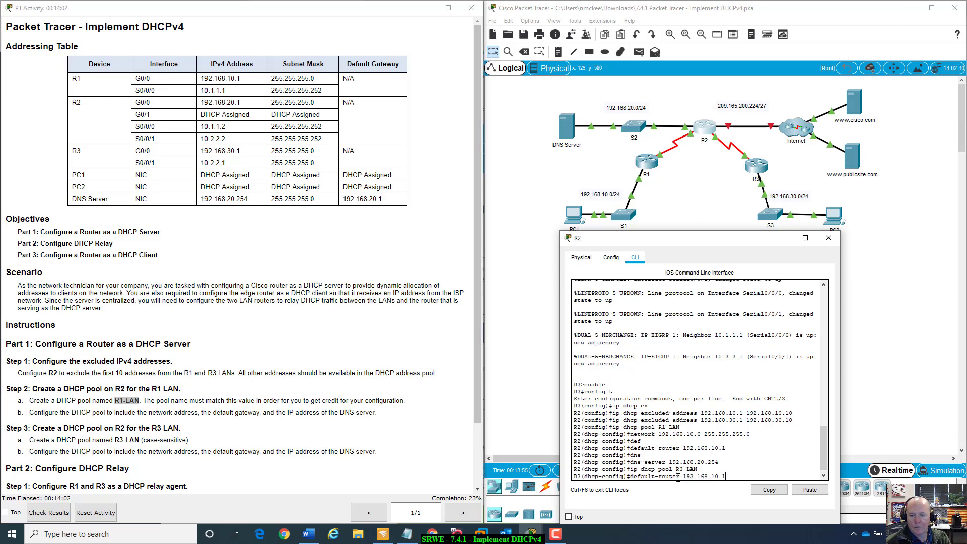
{"action": "key", "text": "Up"}
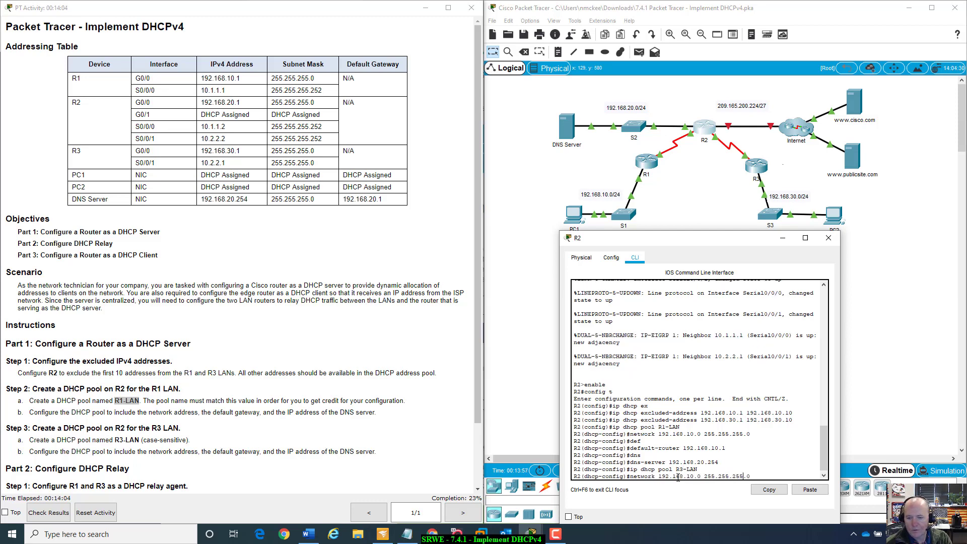
{"action": "key", "text": "BackSpace"}
{"action": "type", "text": "3"}
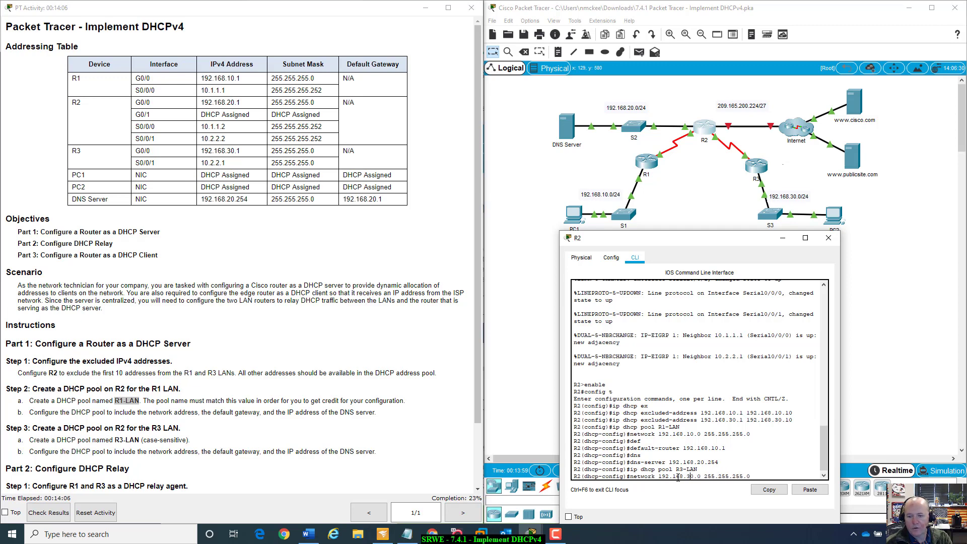
{"action": "key", "text": "Return"}
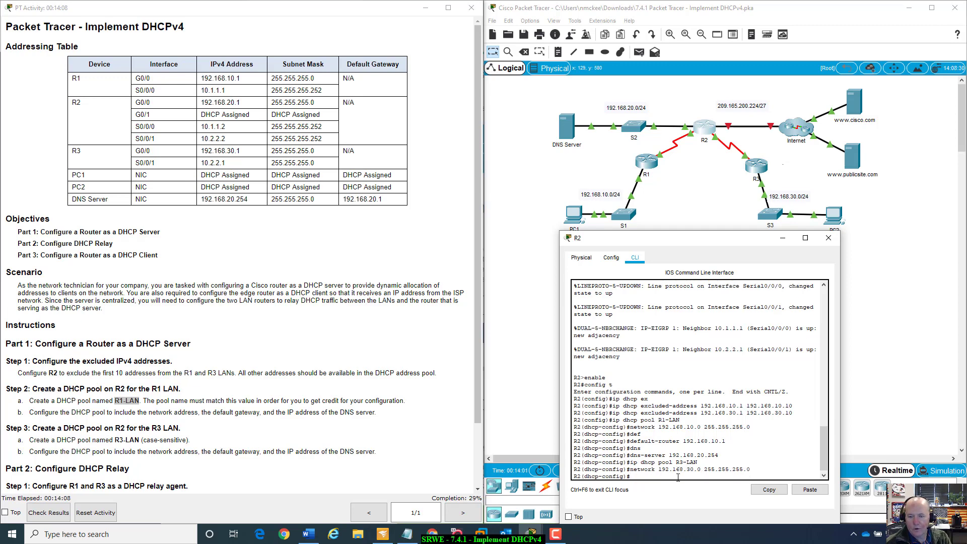
- Set the R3-LAN pool's default router to 192.168.30.1
{"action": "key", "text": "Up"}
{"action": "key", "text": "Up"}
{"action": "key", "text": "Up"}
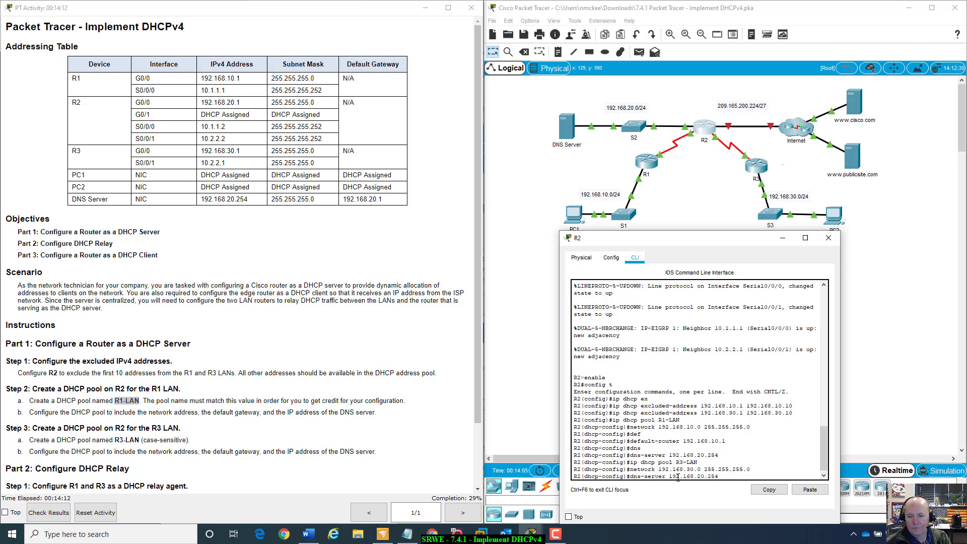
{"action": "key", "text": "Up"}
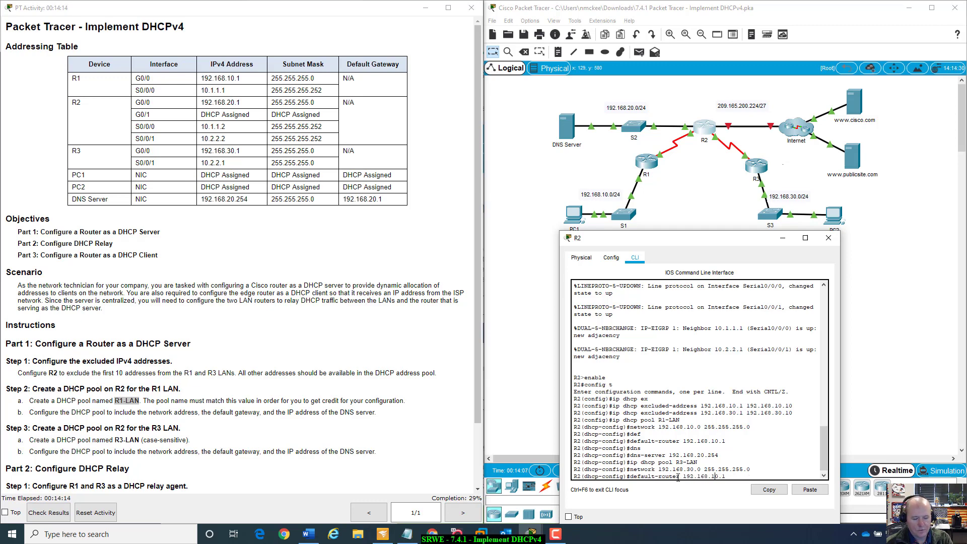
{"action": "key", "text": "Left"}
{"action": "key", "text": "BackSpace"}
{"action": "type", "text": "3"}
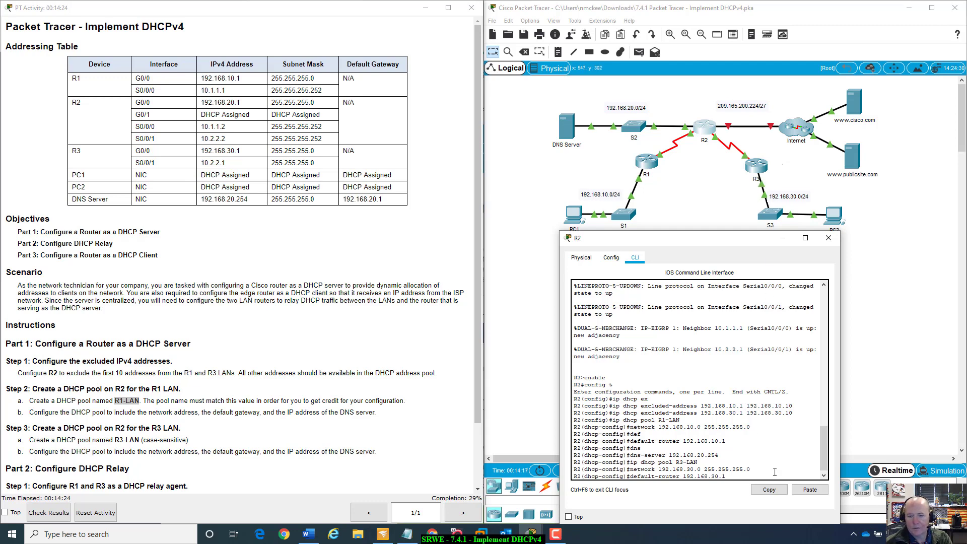
{"action": "key", "text": "Return"}
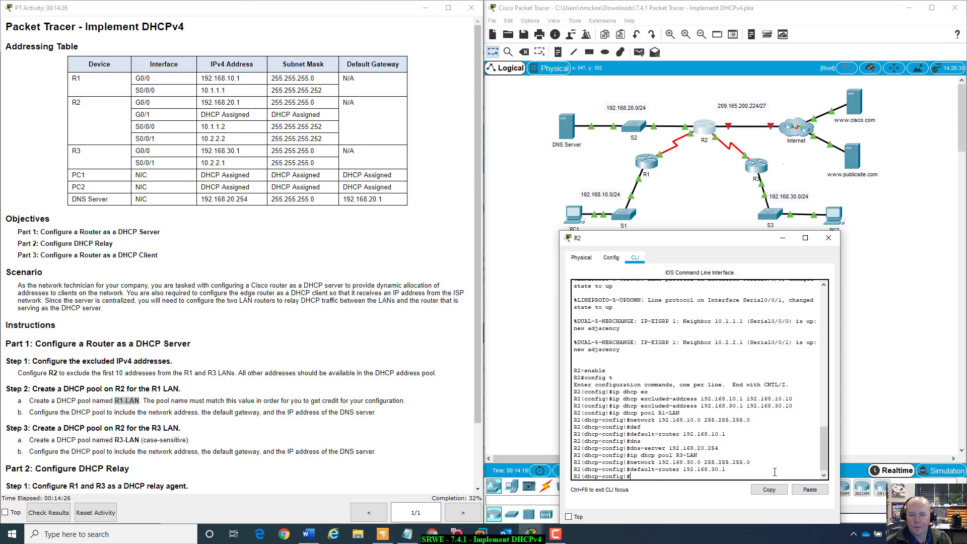
- Set the R3-LAN pool's DNS server to 192.168.20.254
{"action": "key", "text": "Up"}
{"action": "key", "text": "Up"}
{"action": "key", "text": "Up"}
{"action": "key", "text": "Up"}
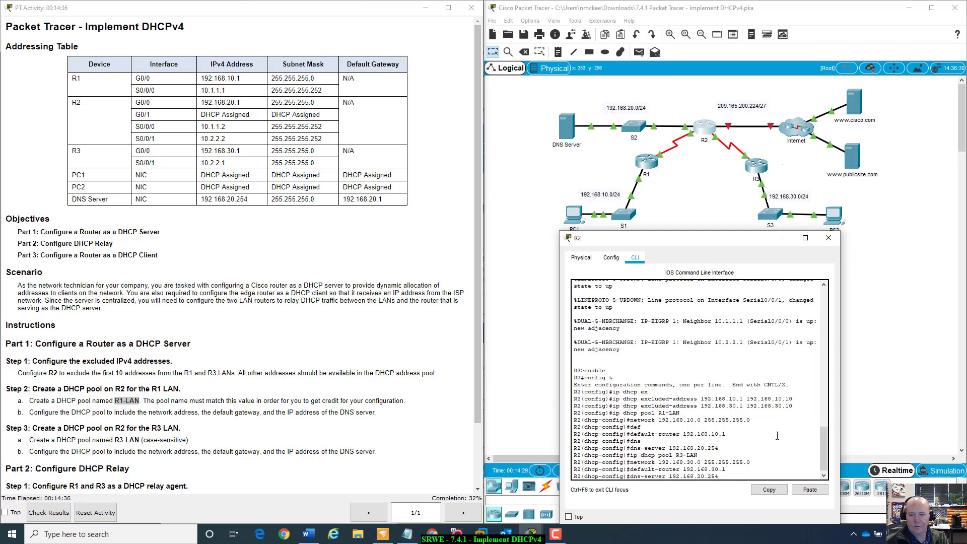
{"action": "key", "text": "Return"}
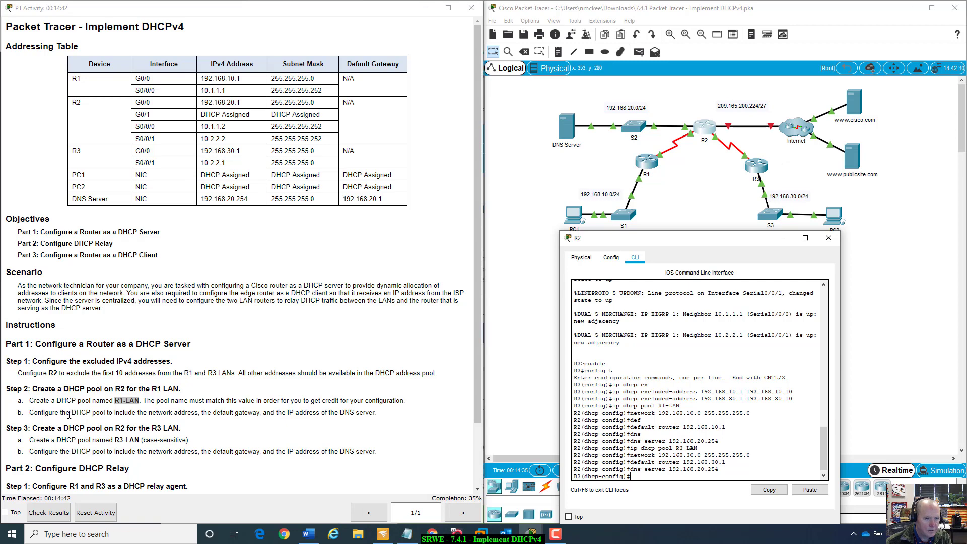
- Open R1's command line and enter privileged and global configuration mode
{"action": "scroll", "coordinate": [78, 424], "scroll_direction": "down", "scroll_amount": 3}
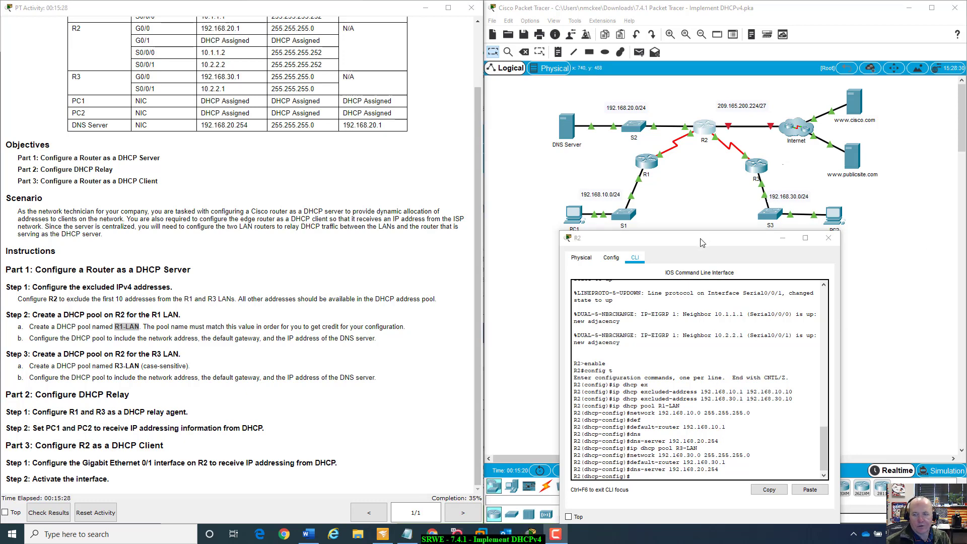
{"action": "left_click_drag", "start_coordinate": [702, 243], "coordinate": [830, 239]}
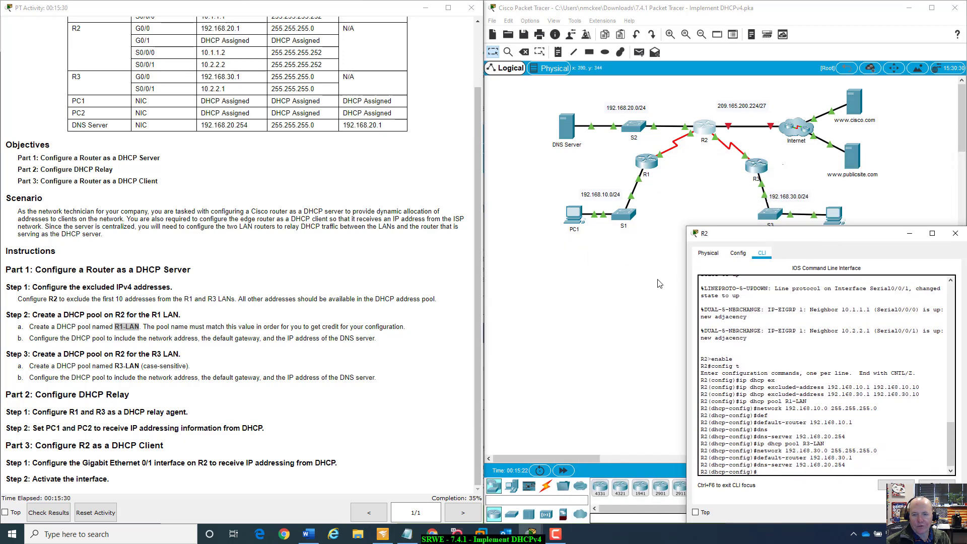
{"action": "left_click", "coordinate": [659, 284]}
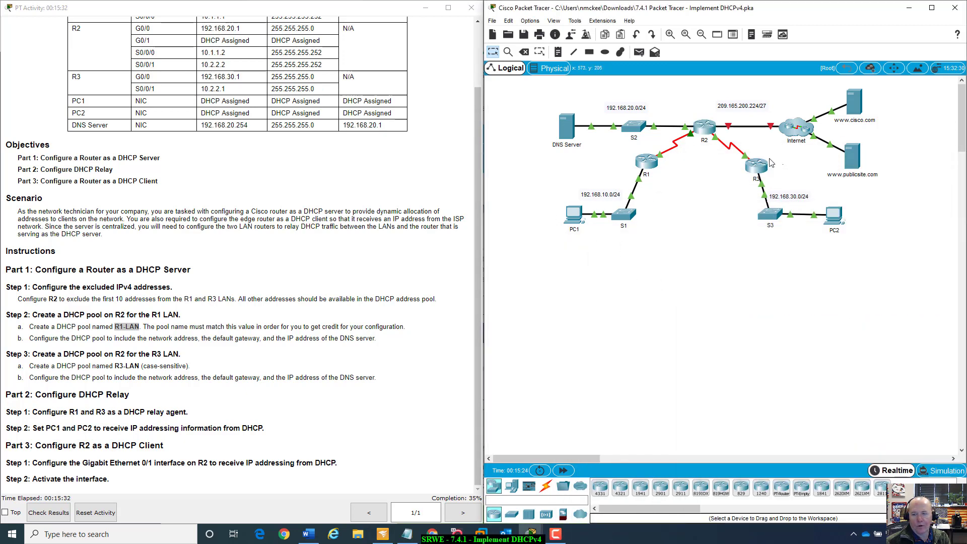
{"action": "left_click", "coordinate": [647, 166]}
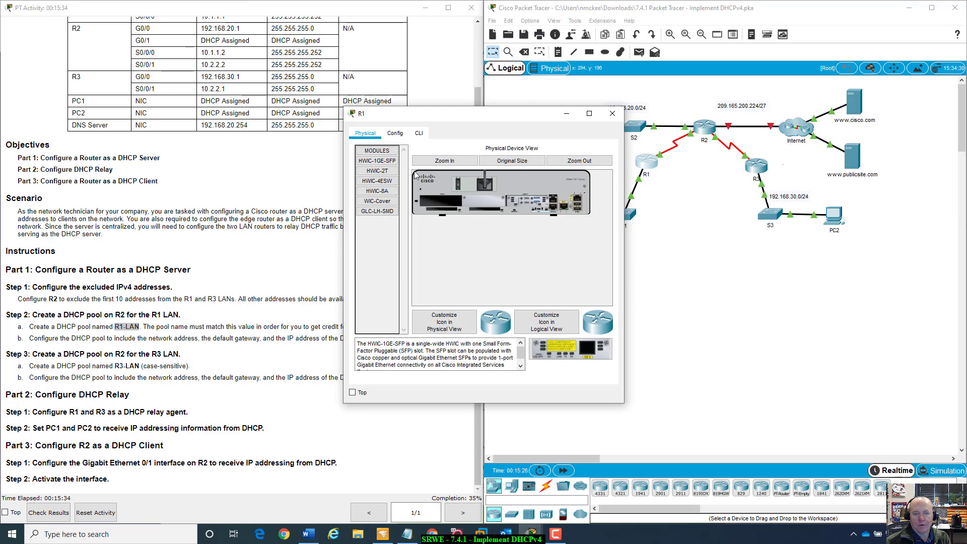
{"action": "left_click", "coordinate": [418, 133]}
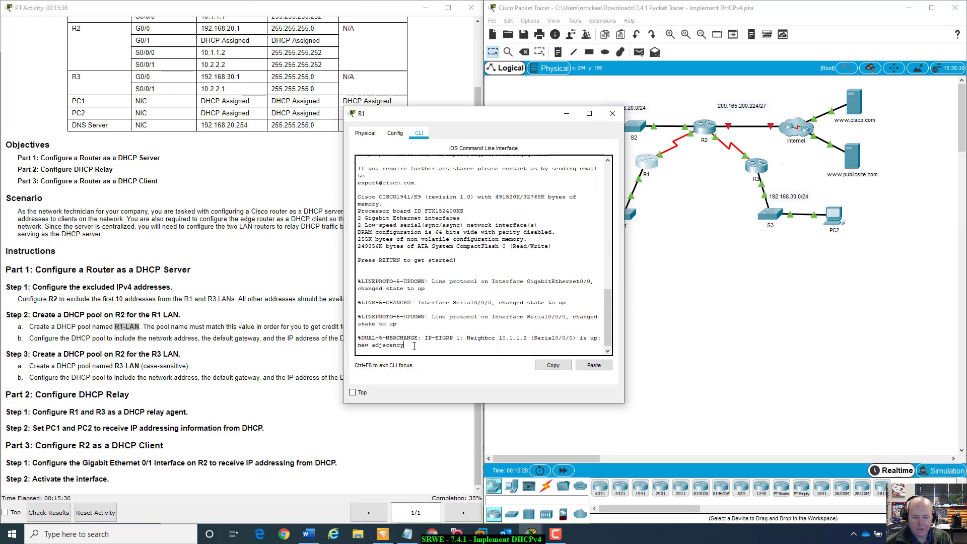
{"action": "key", "text": "Return"}
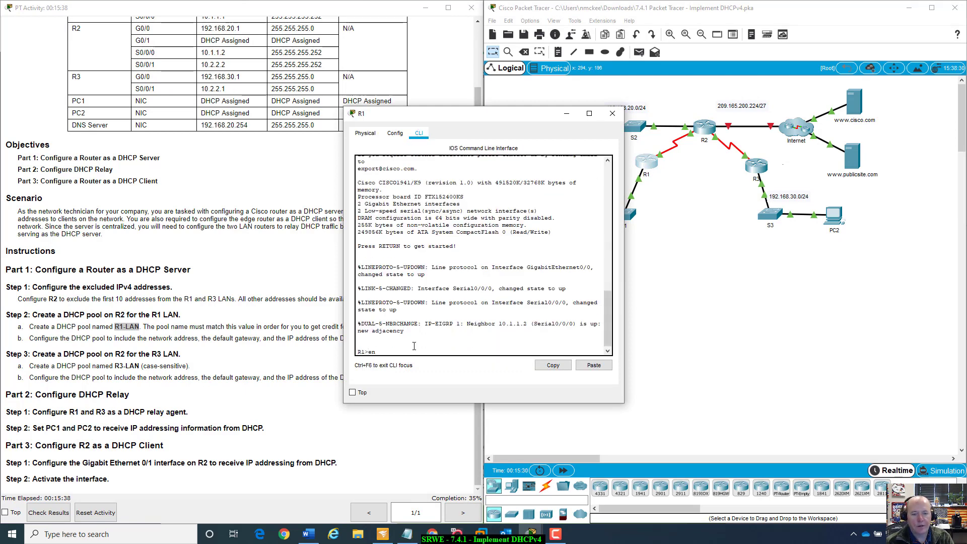
{"action": "type", "text": "enable"}
{"action": "key", "text": "Return"}
{"action": "type", "text": "con"}
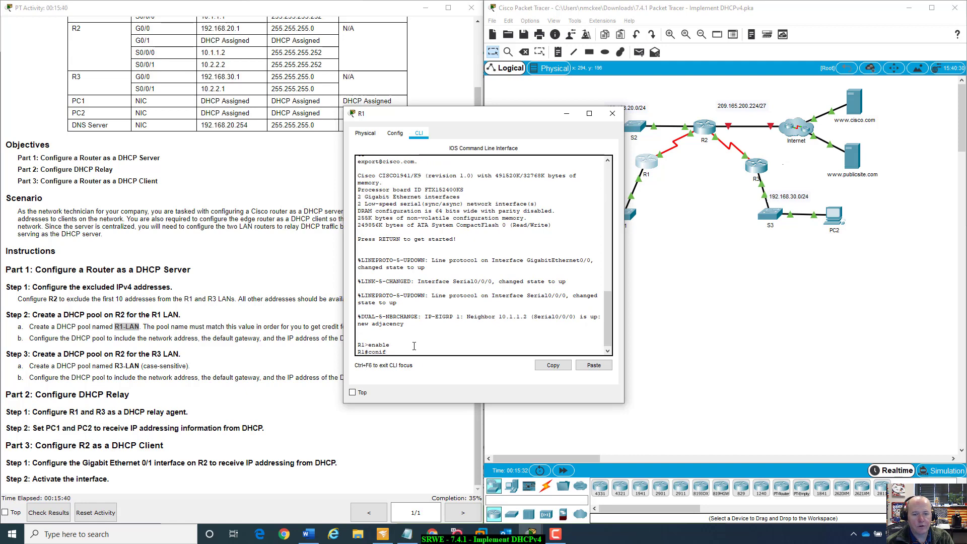
{"action": "type", "text": "fig t"}
{"action": "key", "text": "Return"}
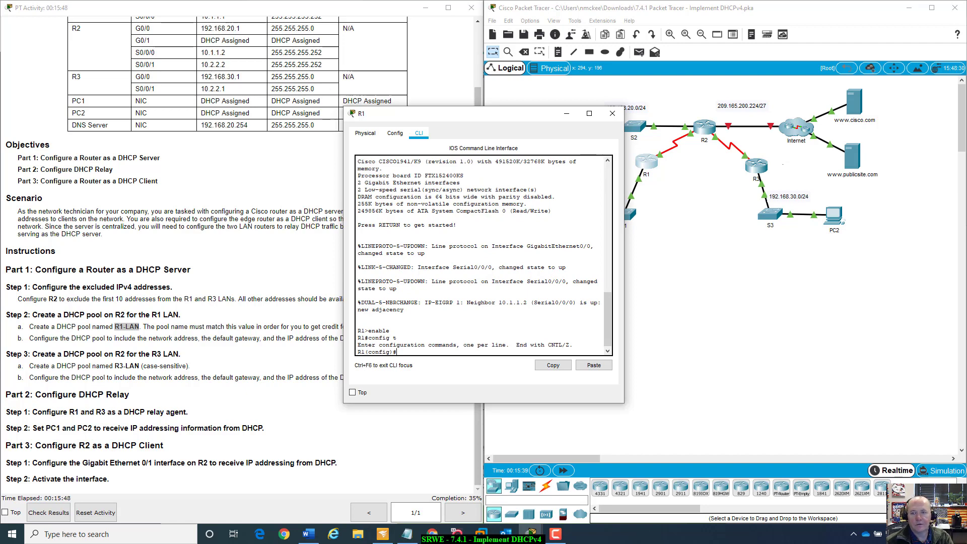
- Enter interface configuration mode for R1's G0/0 interface
{"action": "left_click_drag", "start_coordinate": [541, 110], "coordinate": [660, 246]}
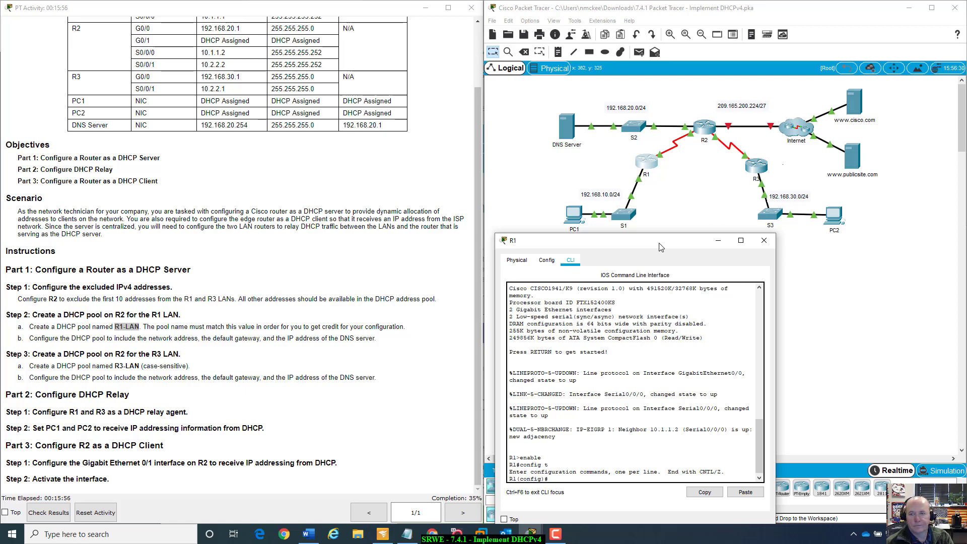
{"action": "type", "text": "i"}
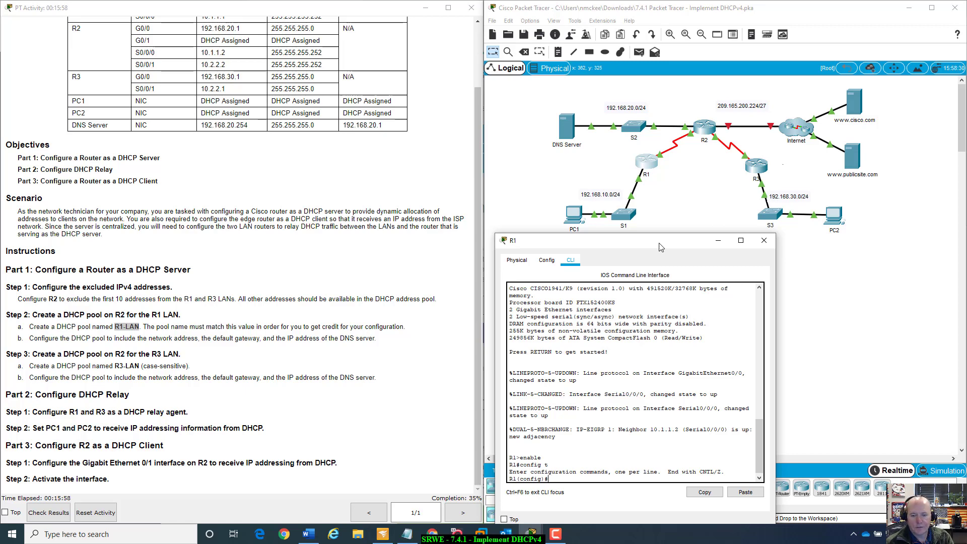
{"action": "type", "text": "nt g0/"}
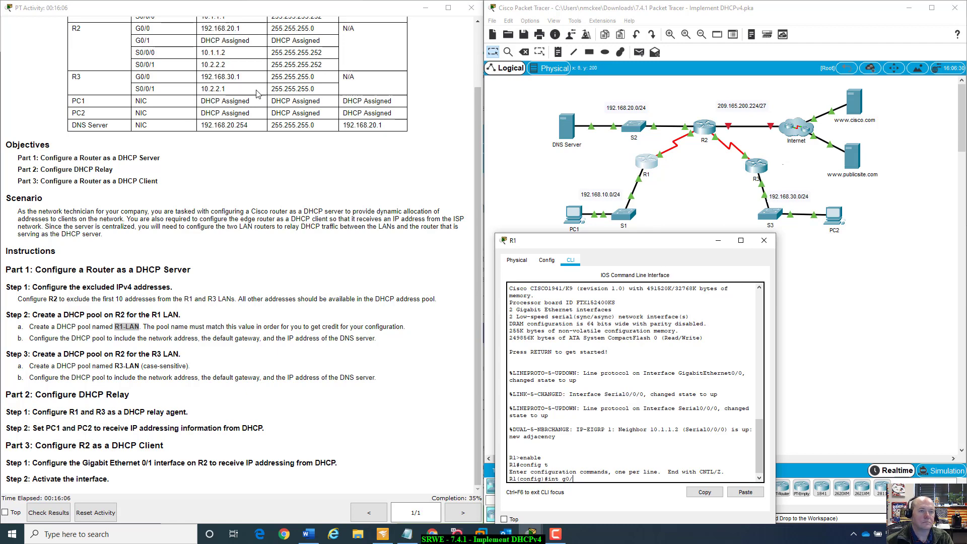
{"action": "scroll", "coordinate": [257, 93], "scroll_direction": "up", "scroll_amount": 2}
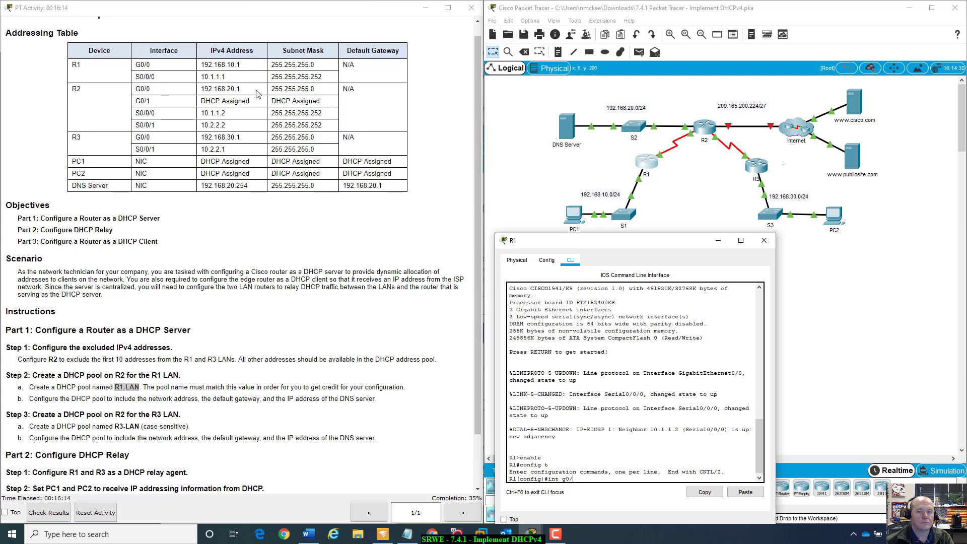
{"action": "left_click", "coordinate": [618, 376]}
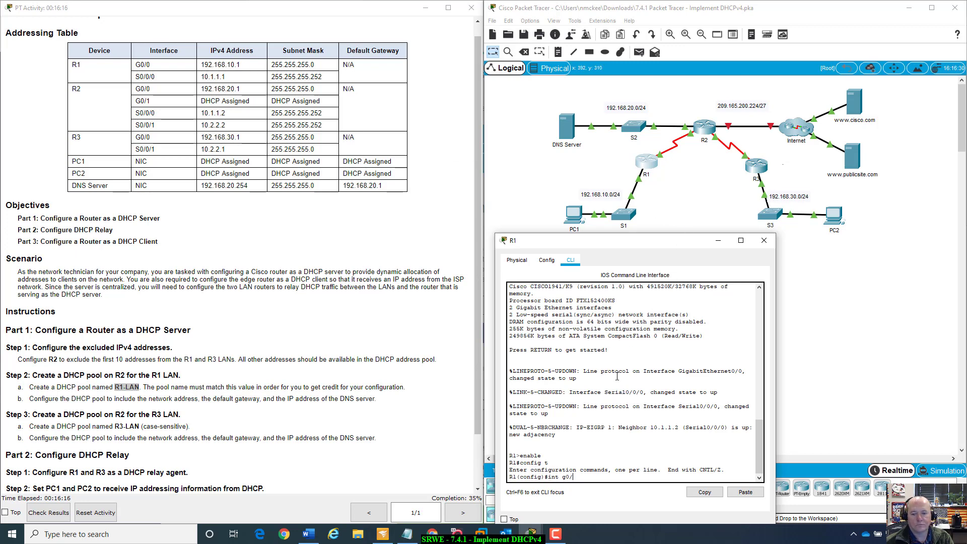
{"action": "type", "text": "0"}
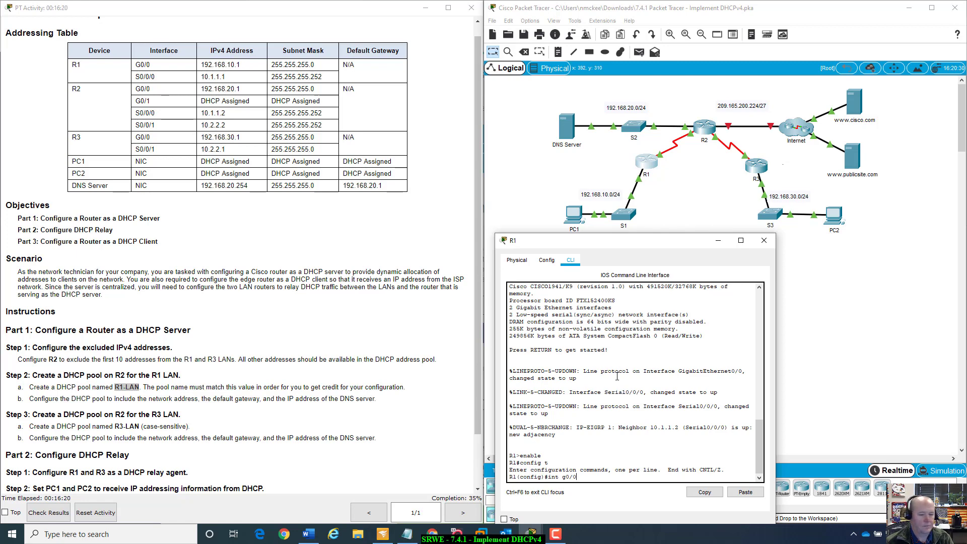
{"action": "key", "text": "Return"}
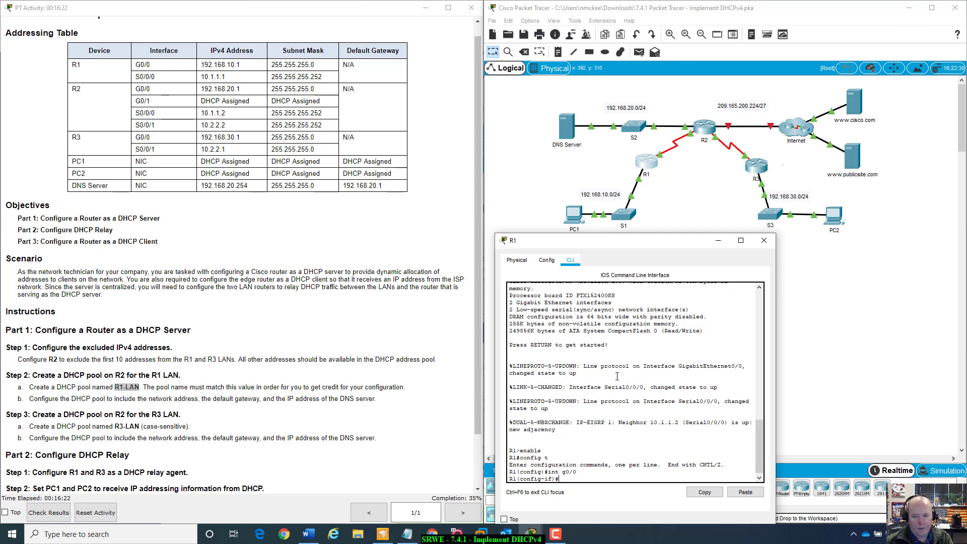
- Configure R1's G0/0 as a DHCP relay with helper address 10.1.1.2
{"action": "type", "text": "ip he"}
{"action": "key", "text": "Tab"}
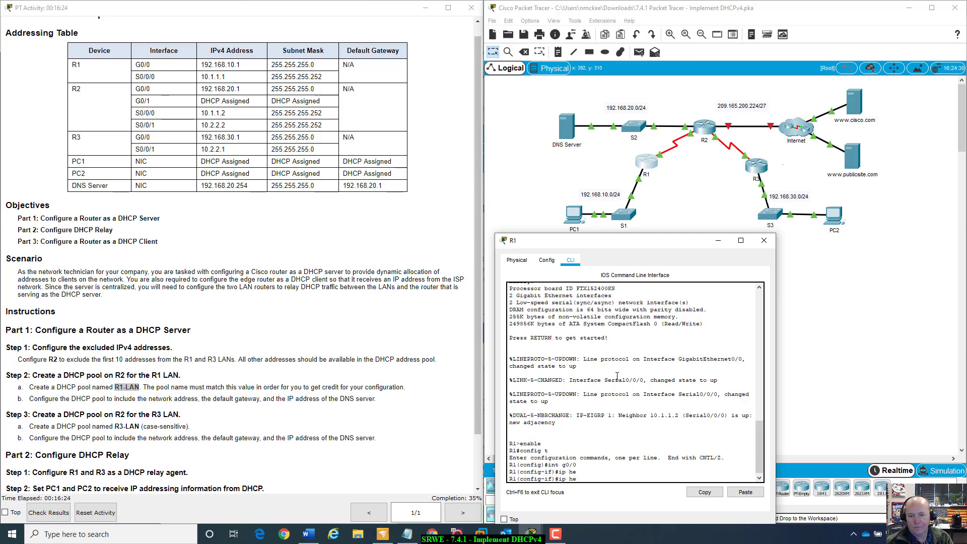
{"action": "type", "text": "lper-"}
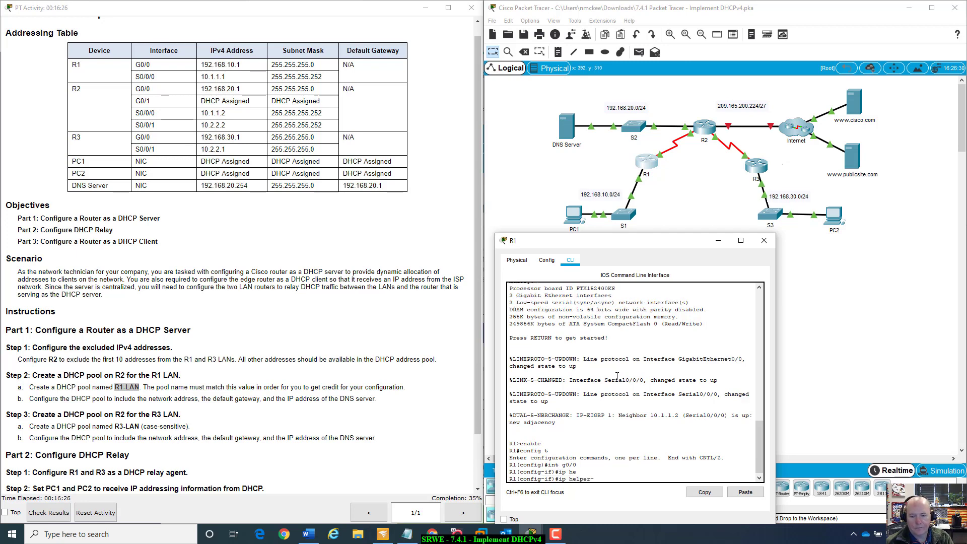
{"action": "type", "text": "a"}
{"action": "key", "text": "Tab"}
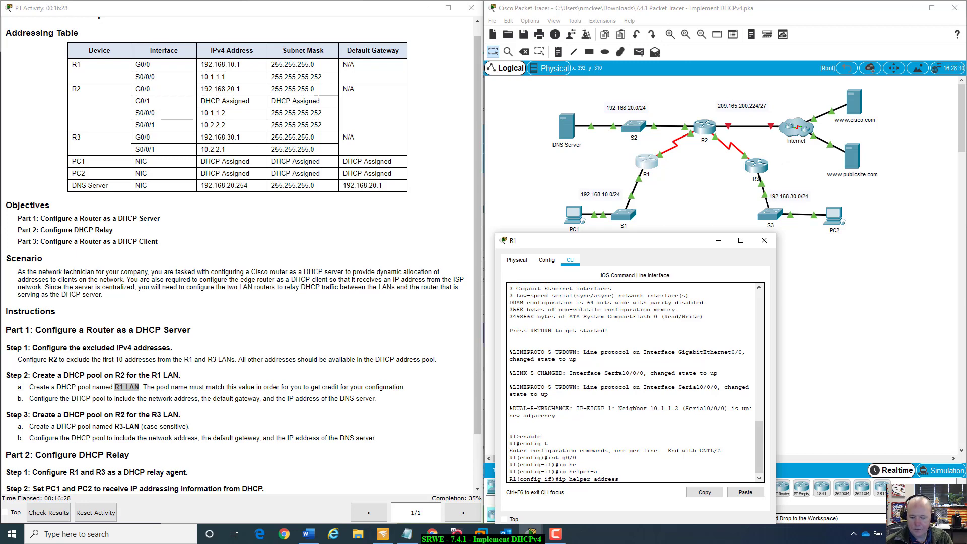
{"action": "type", "text": "10.1.1.2"}
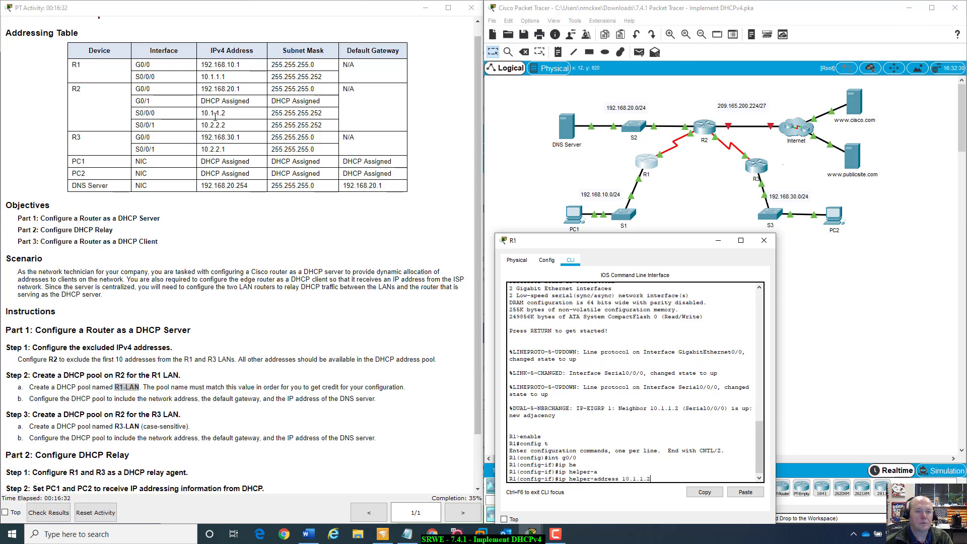
{"action": "left_click_drag", "start_coordinate": [638, 242], "coordinate": [670, 283]}
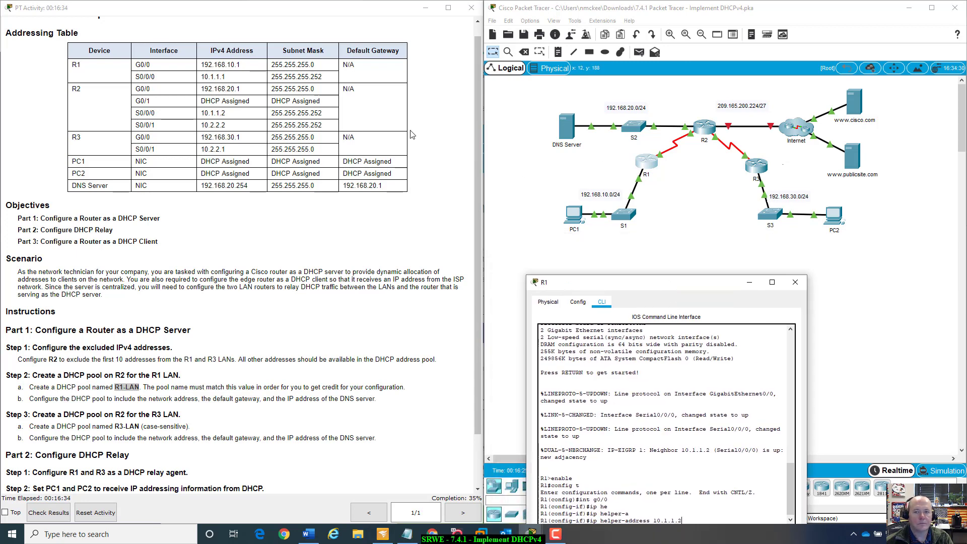
{"action": "left_click", "coordinate": [713, 187]}
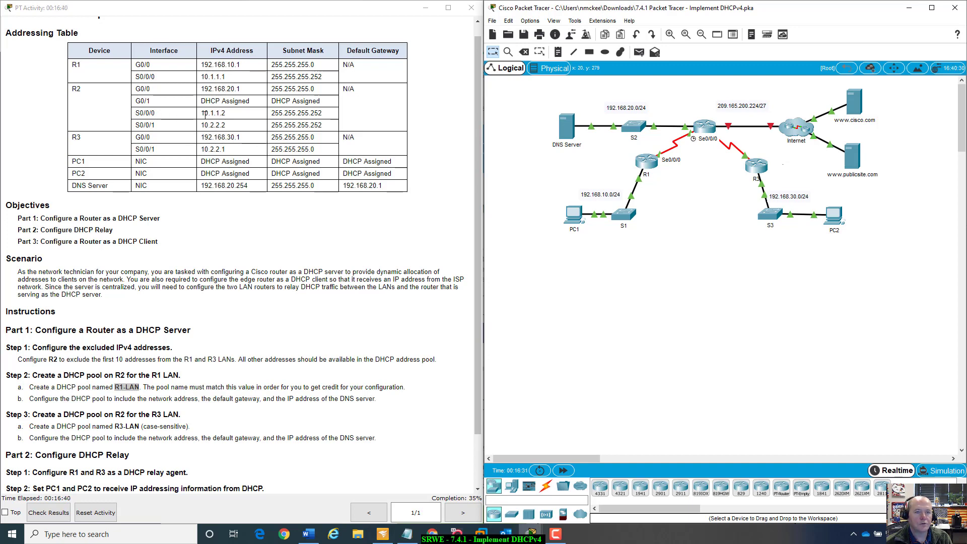
{"action": "left_click_drag", "start_coordinate": [202, 111], "coordinate": [232, 116]}
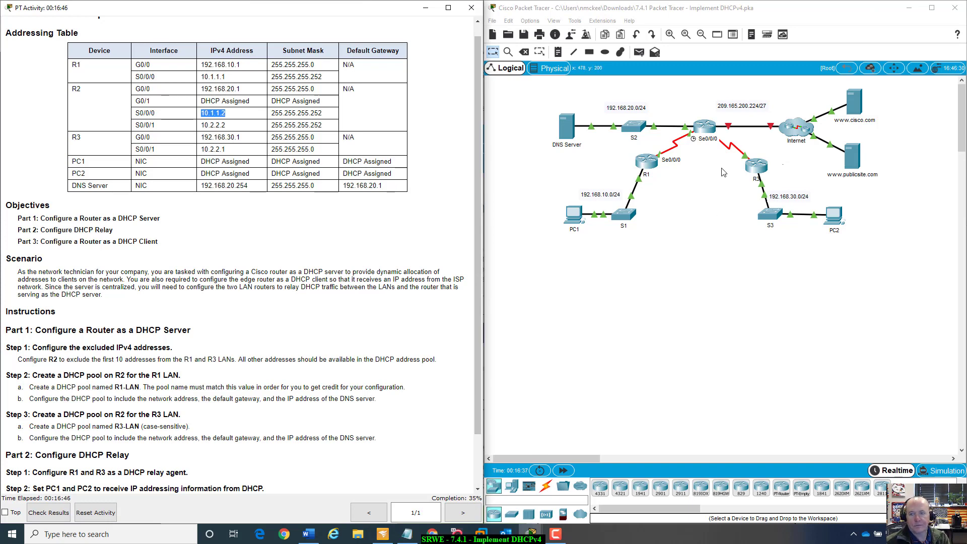
{"action": "left_click", "coordinate": [650, 165]}
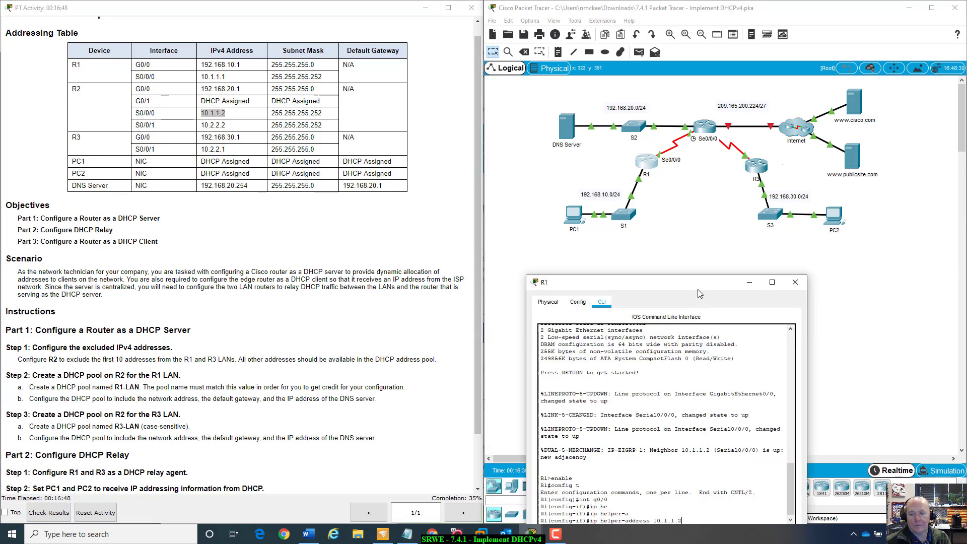
{"action": "left_click_drag", "start_coordinate": [699, 294], "coordinate": [713, 218]}
{"action": "key", "text": "Return"}
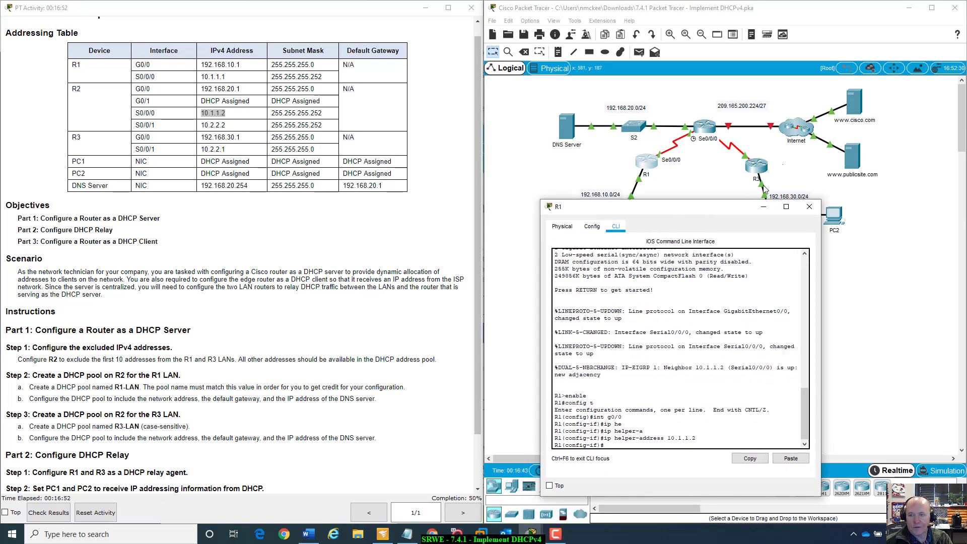
{"action": "left_click_drag", "start_coordinate": [739, 210], "coordinate": [688, 239]}
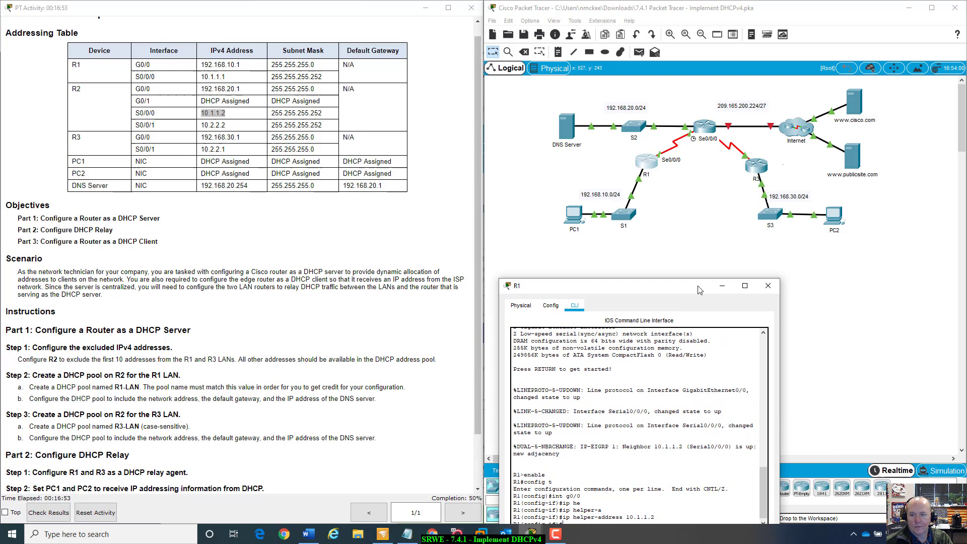
- Open R3's command line and enter privileged and global configuration mode
{"action": "left_click", "coordinate": [762, 168]}
{"action": "left_click_drag", "start_coordinate": [479, 121], "coordinate": [721, 174]}
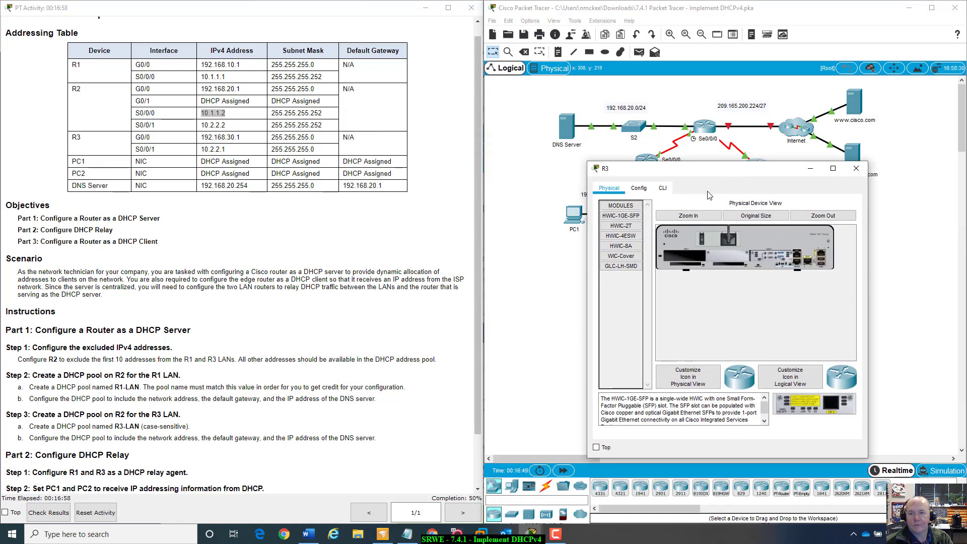
{"action": "left_click", "coordinate": [664, 189]}
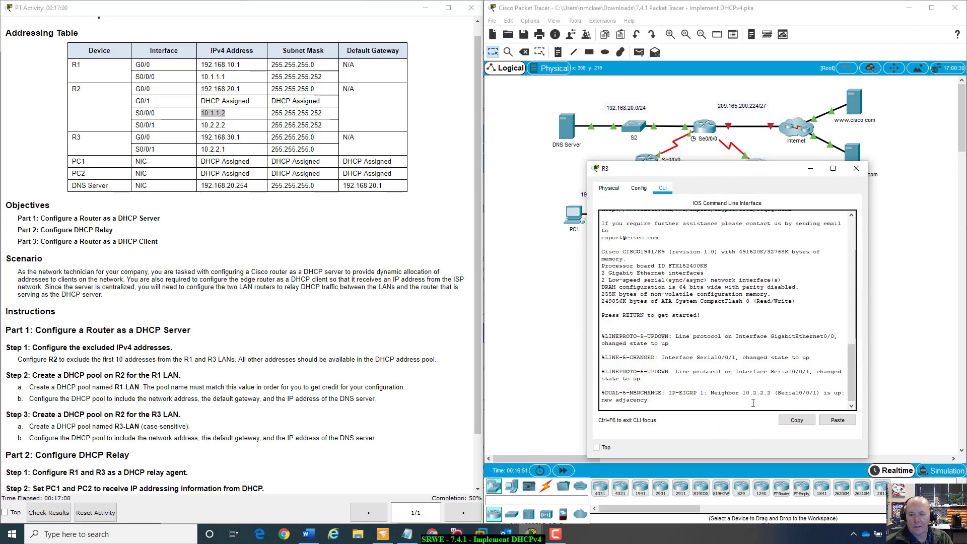
{"action": "key", "text": "Return"}
{"action": "type", "text": "enabe"}
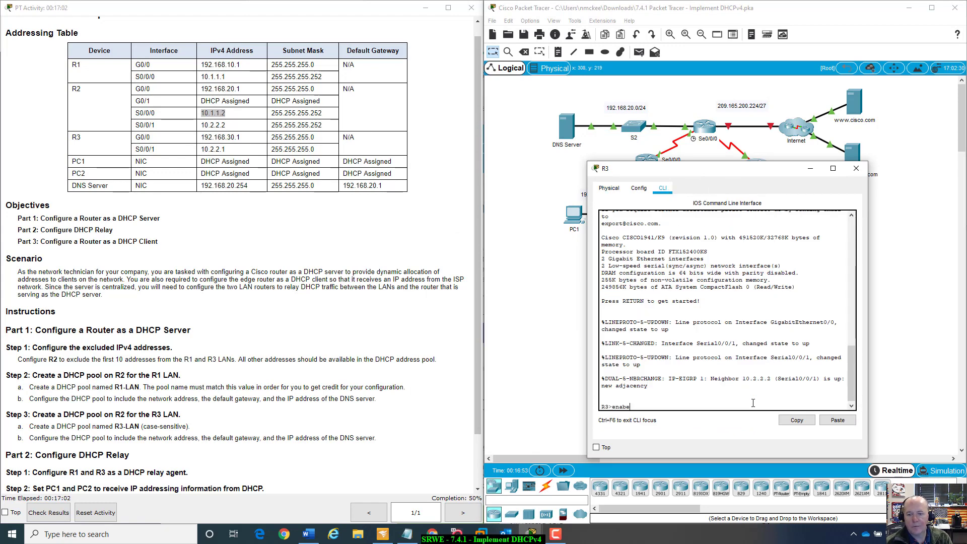
{"action": "type", "text": "l"}
{"action": "key", "text": "Return"}
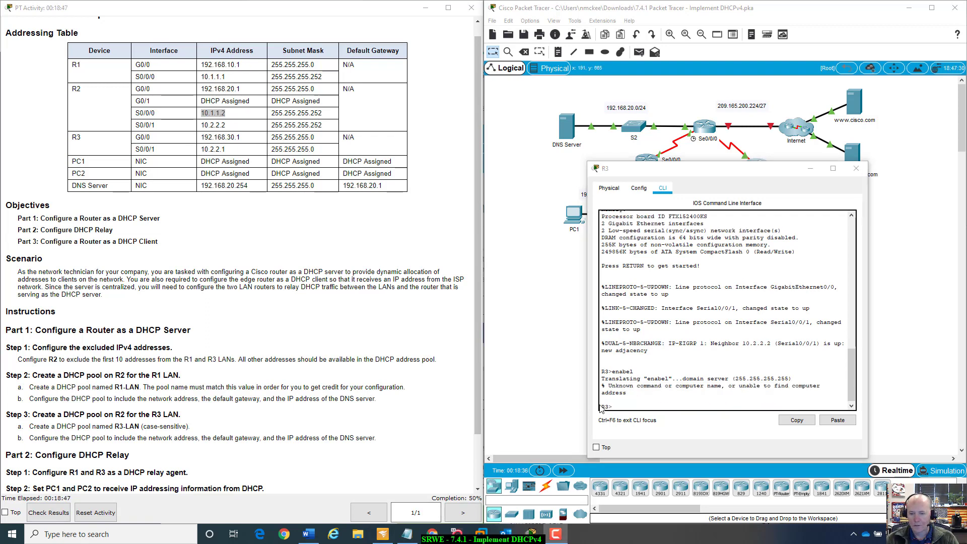
{"action": "type", "text": "nab"}
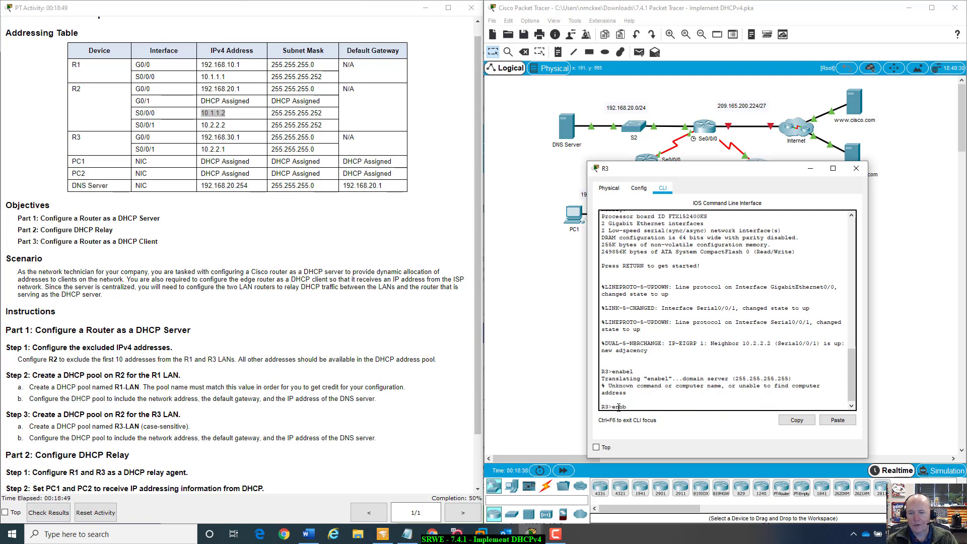
{"action": "key", "text": "BackSpace"}
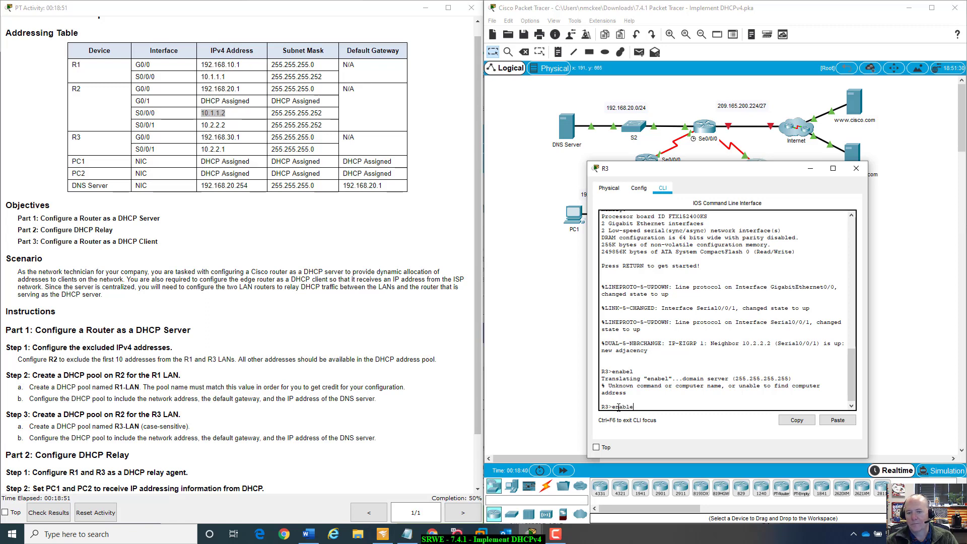
{"action": "type", "text": "able"}
{"action": "key", "text": "Return"}
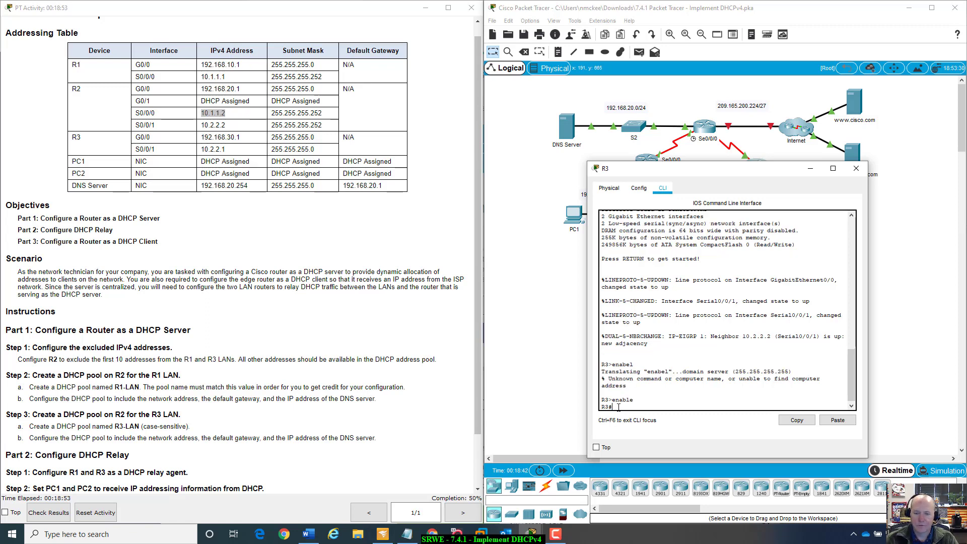
{"action": "type", "text": "con"}
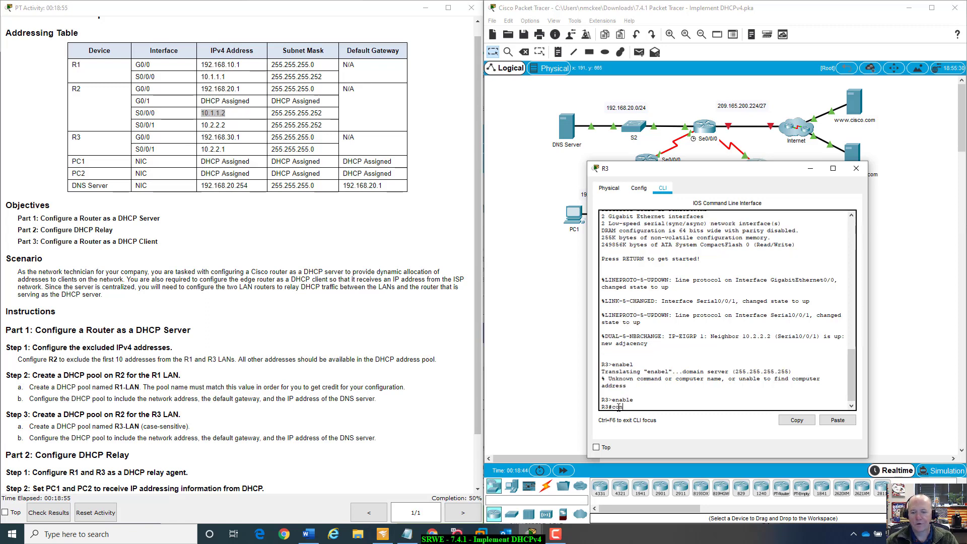
{"action": "type", "text": "fig t"}
{"action": "key", "text": "Return"}
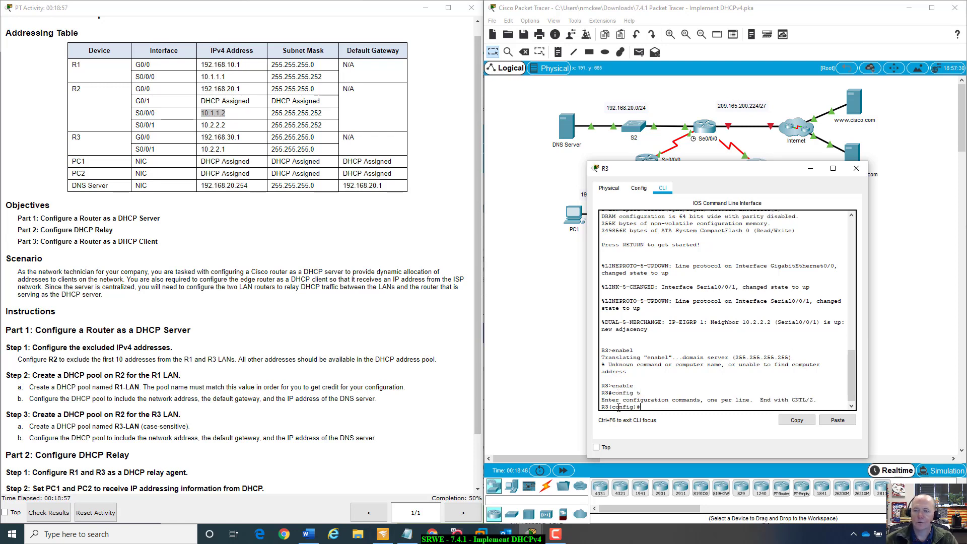
- Enter interface configuration mode for R3's G0/0 interface
{"action": "left_click_drag", "start_coordinate": [757, 170], "coordinate": [727, 250]}
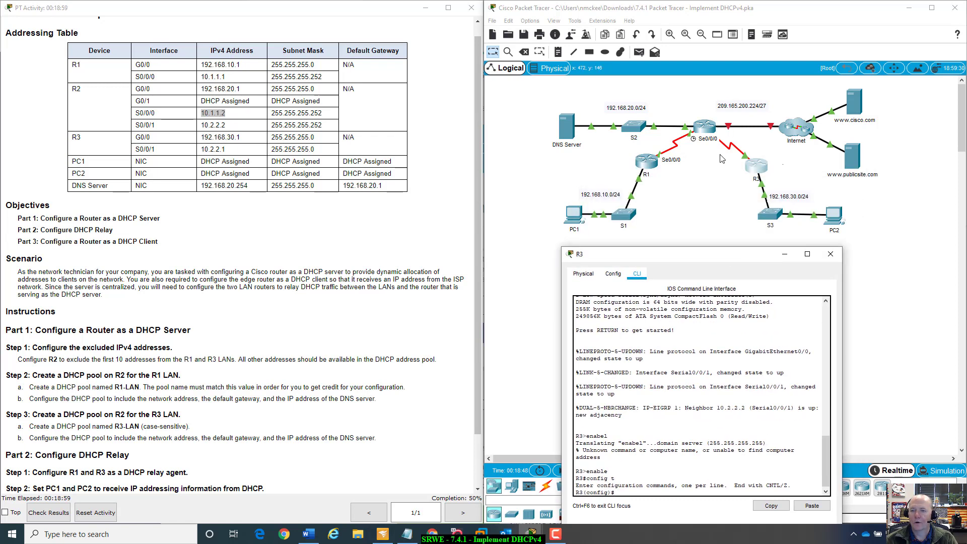
{"action": "left_click", "coordinate": [716, 154]}
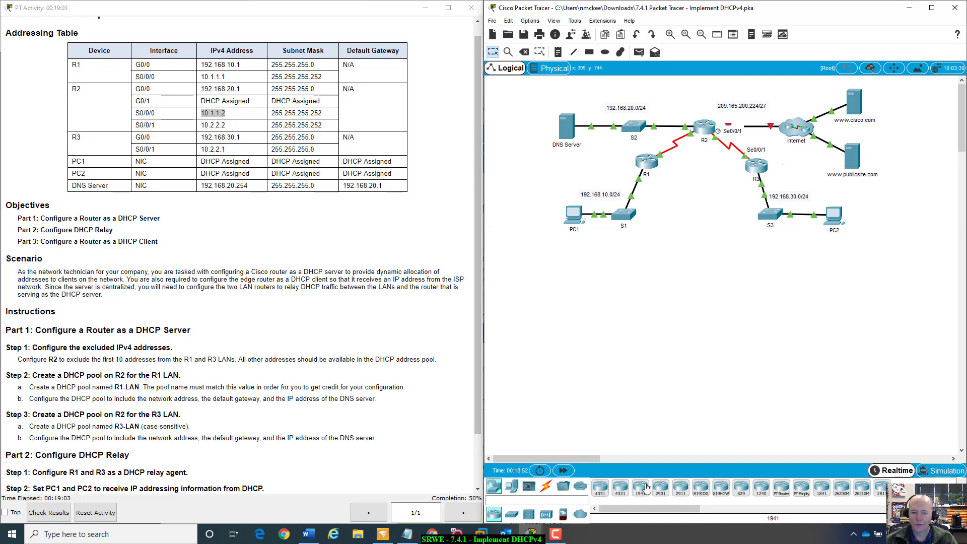
{"action": "left_click", "coordinate": [762, 171]}
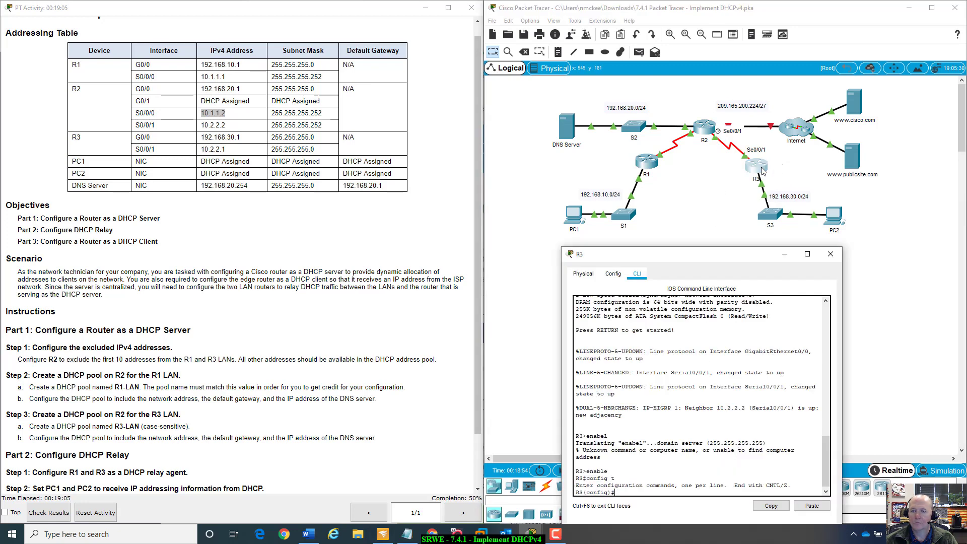
{"action": "type", "text": "int"}
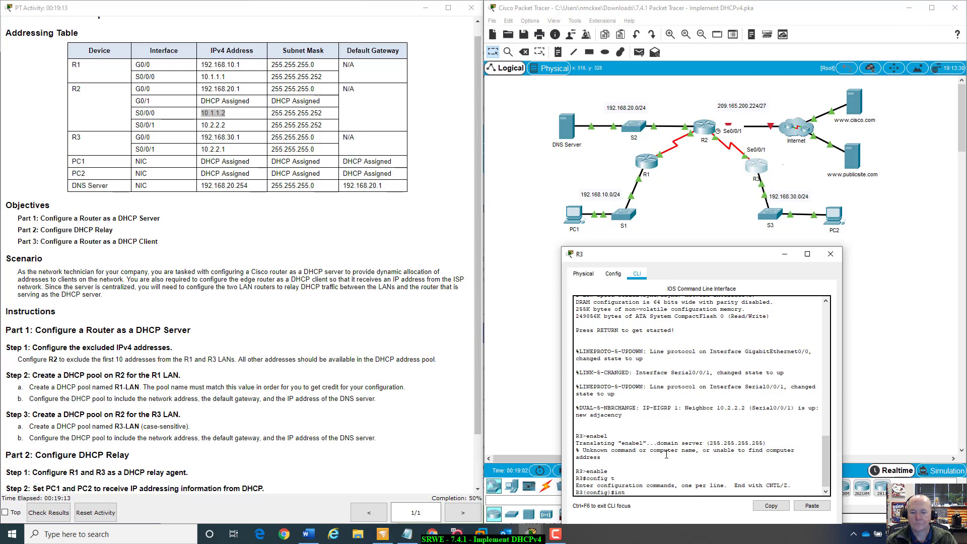
{"action": "type", "text": "g0"}
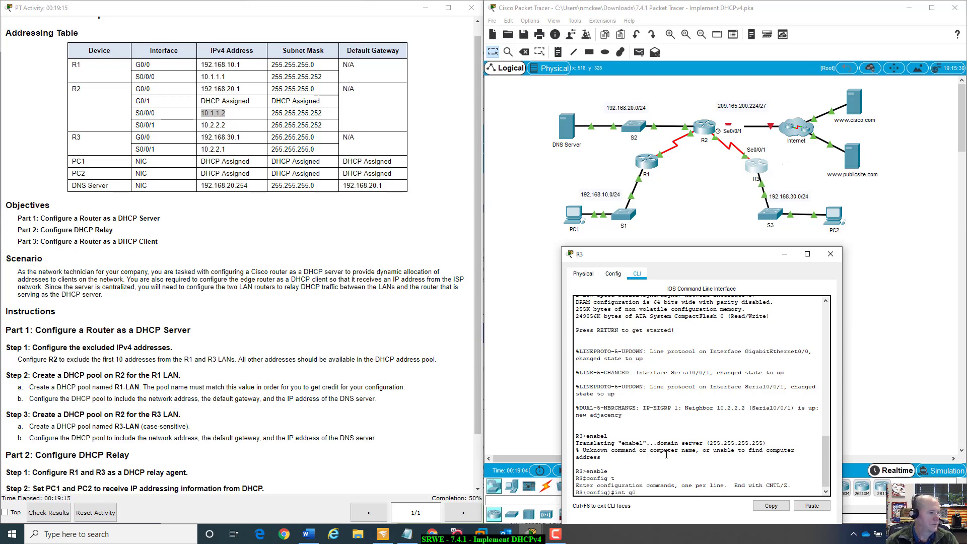
{"action": "type", "text": "/0"}
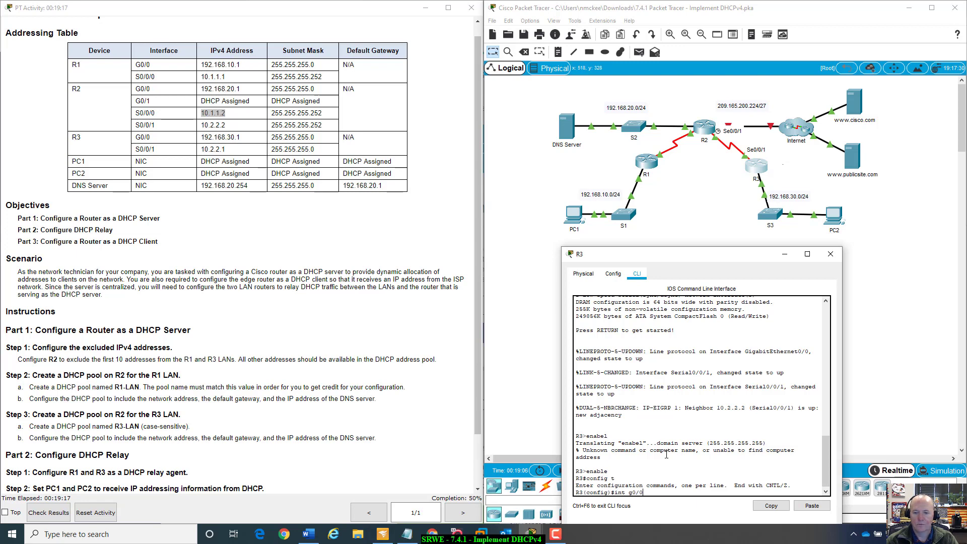
{"action": "left_click", "coordinate": [762, 186]}
{"action": "left_click", "coordinate": [754, 282]}
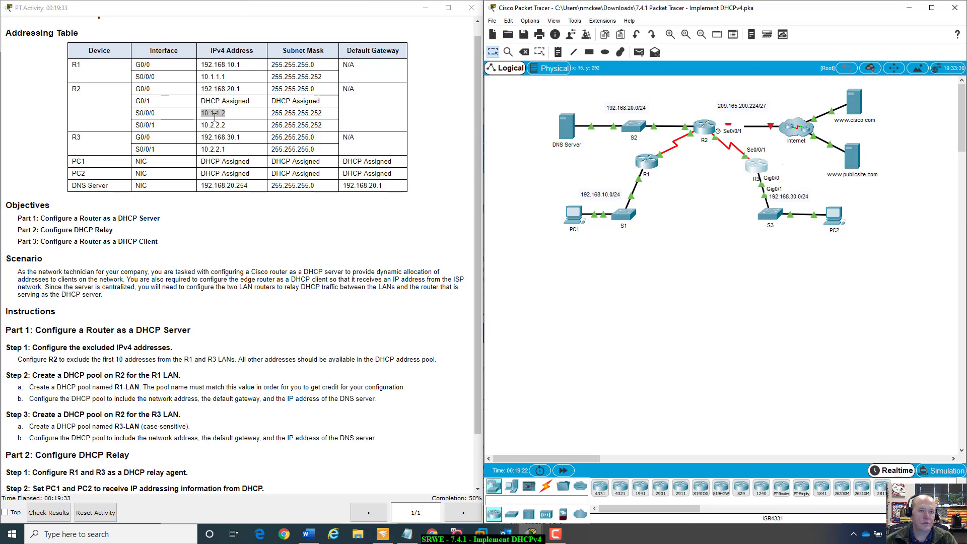
{"action": "left_click_drag", "start_coordinate": [202, 125], "coordinate": [228, 125]}
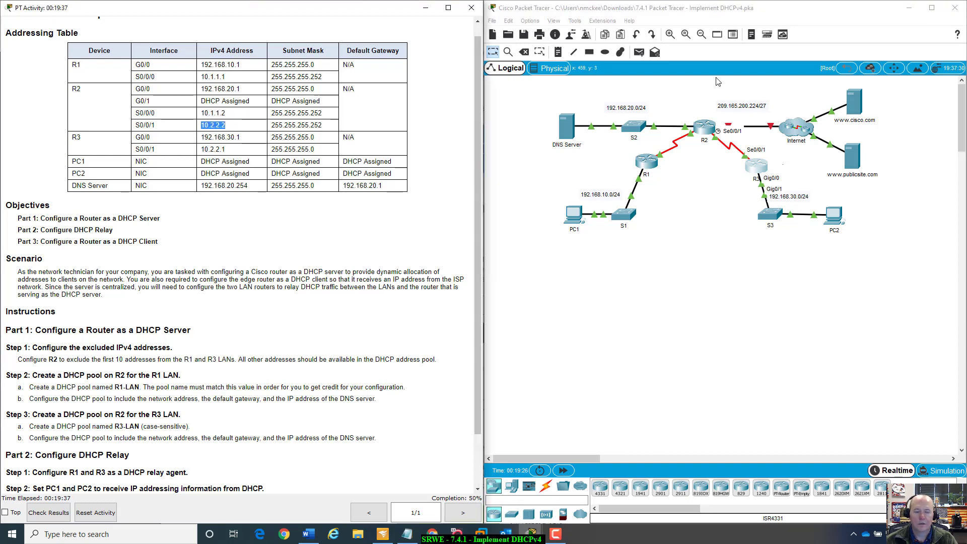
{"action": "left_click", "coordinate": [758, 167]}
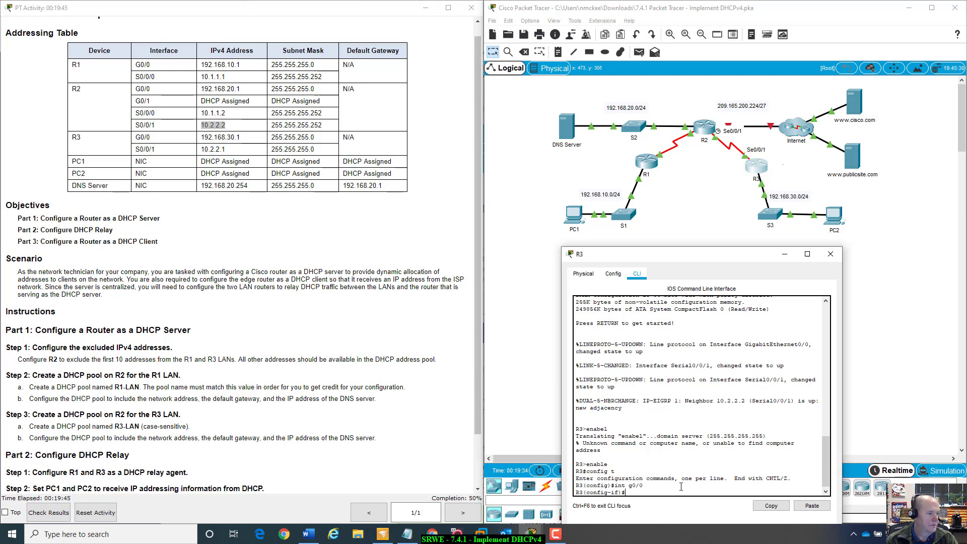
- Configure R3's G0/0 as a DHCP relay with helper address 10.2.2.2
{"action": "type", "text": "ip he"}
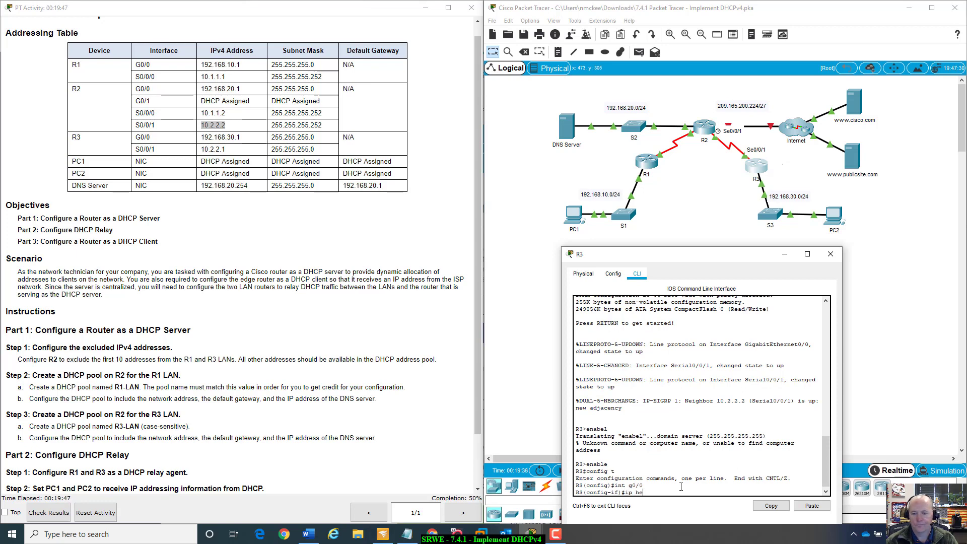
{"action": "type", "text": "lp"}
{"action": "key", "text": "Tab"}
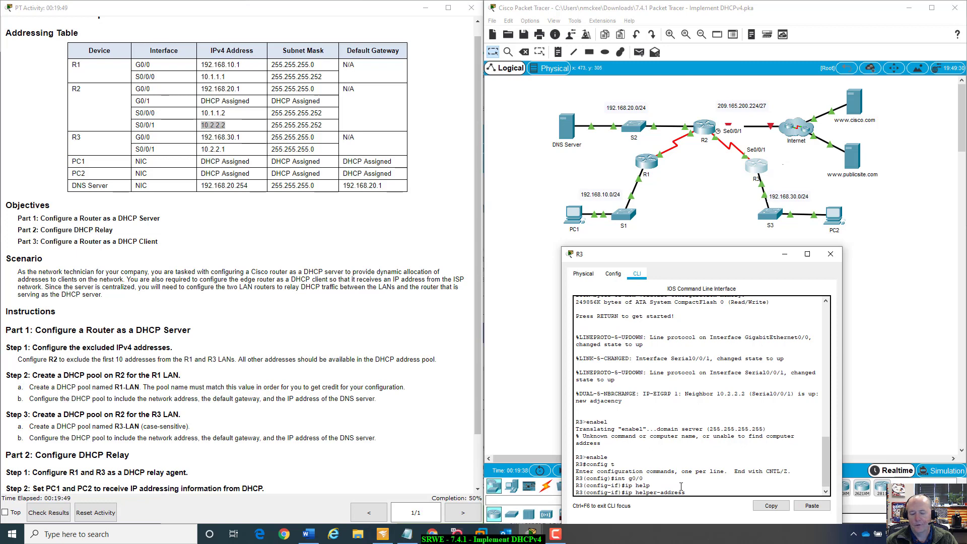
{"action": "type", "text": "1"}
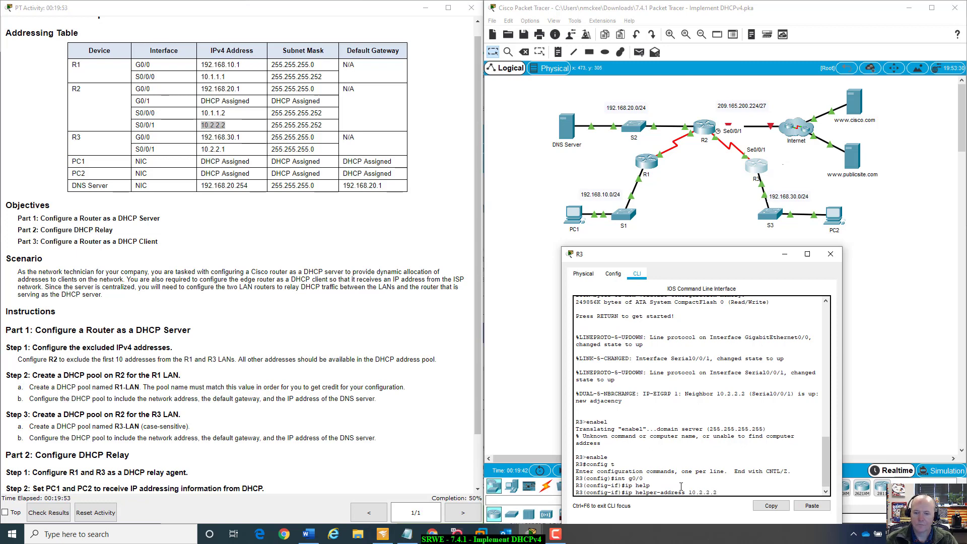
{"action": "type", "text": "0.2.2.2"}
{"action": "key", "text": "Return"}
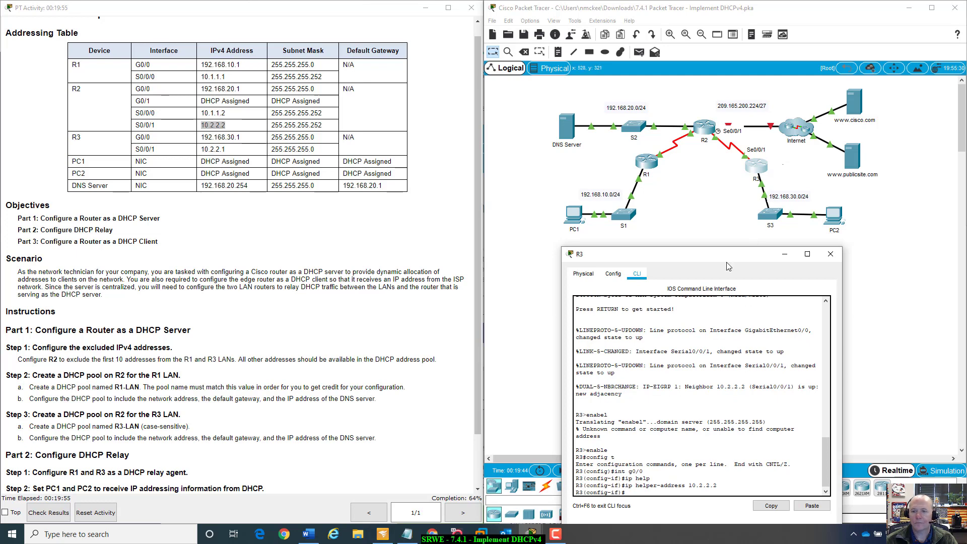
{"action": "left_click_drag", "start_coordinate": [727, 266], "coordinate": [683, 273]}
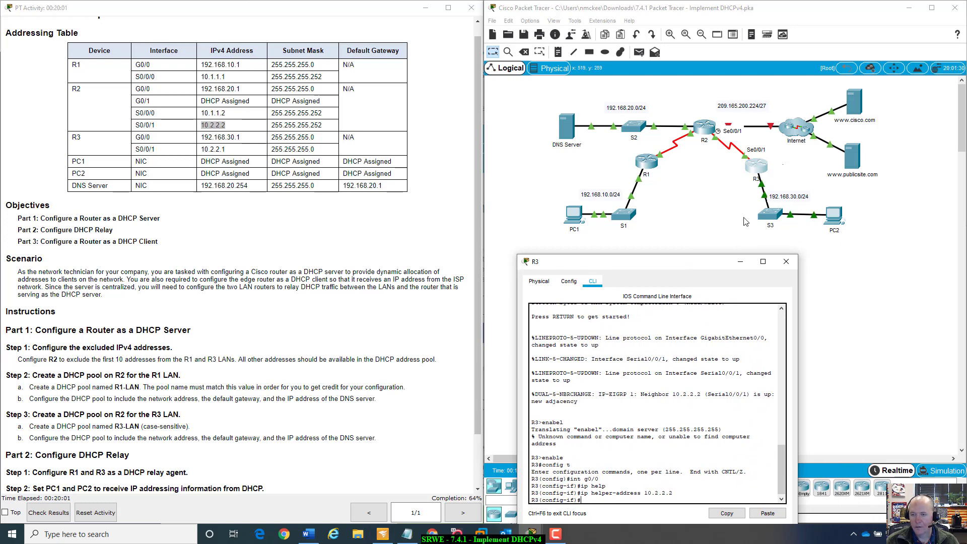
{"action": "left_click", "coordinate": [730, 195]}
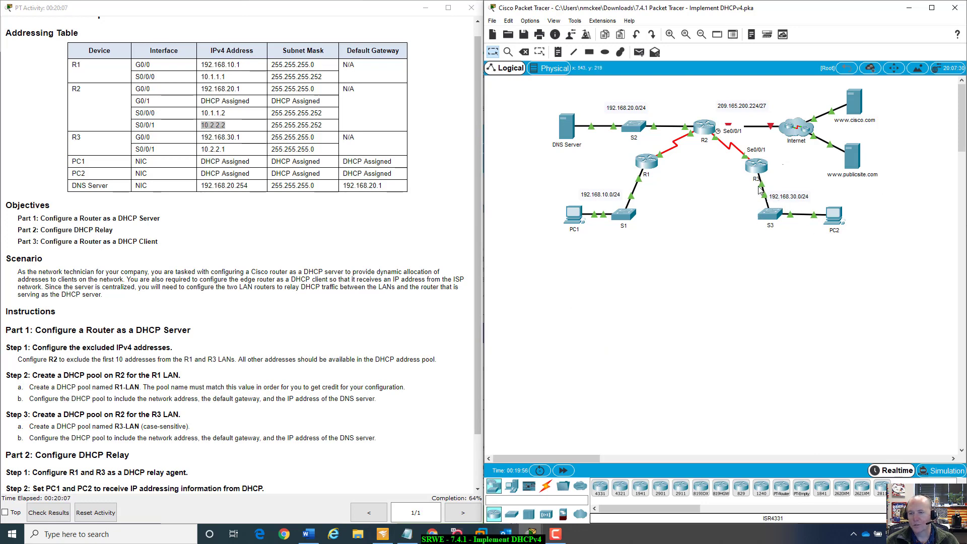
{"action": "mouse_move", "coordinate": [763, 188]}
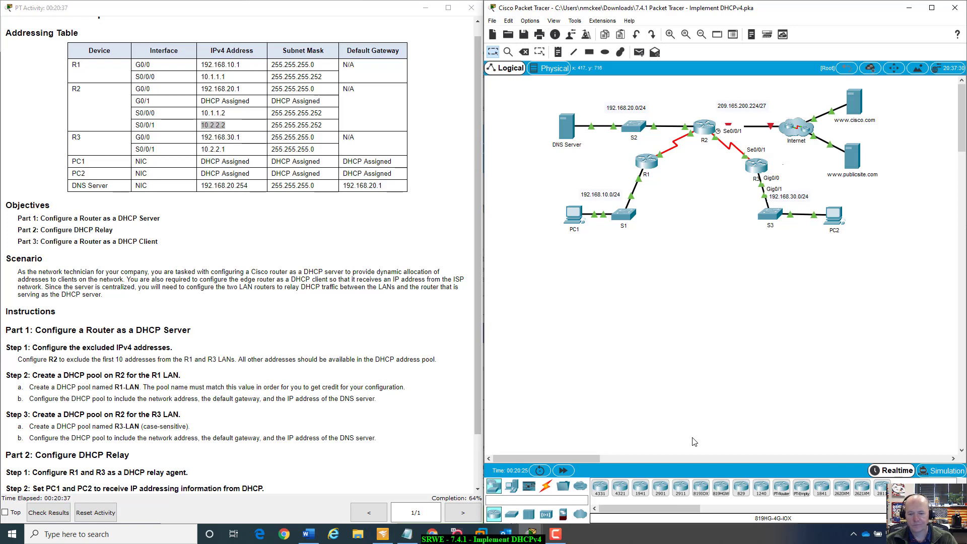
{"action": "left_click", "coordinate": [757, 170]}
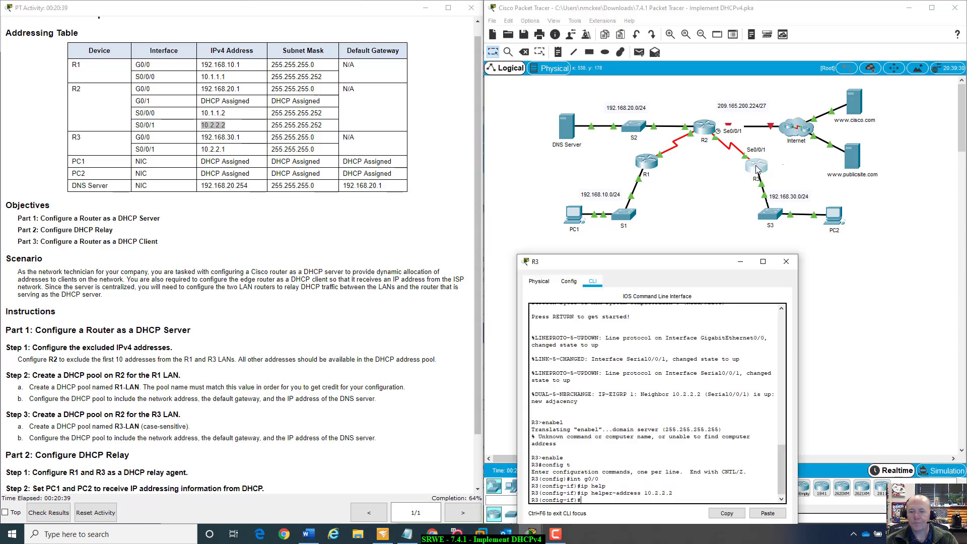
{"action": "left_click_drag", "start_coordinate": [655, 259], "coordinate": [714, 255]}
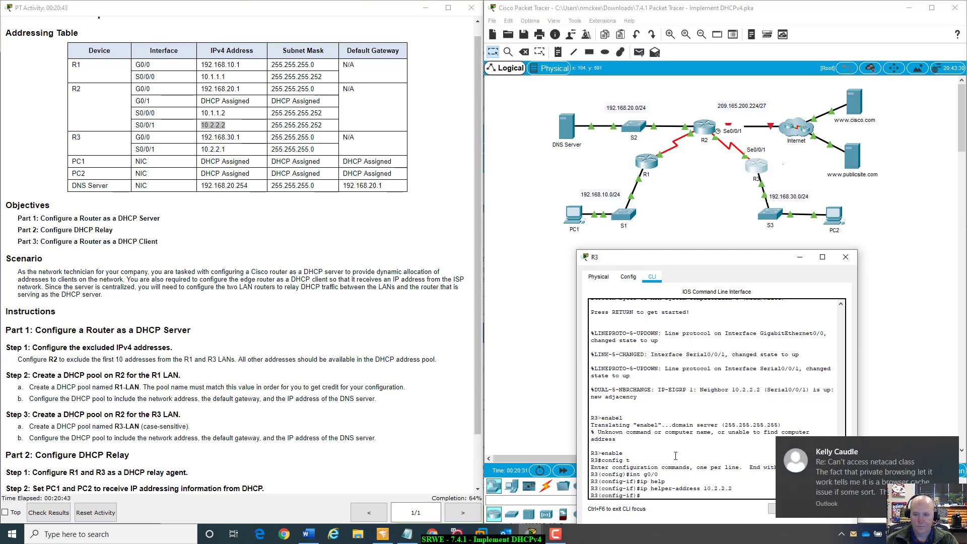
{"action": "left_click", "coordinate": [951, 442]}
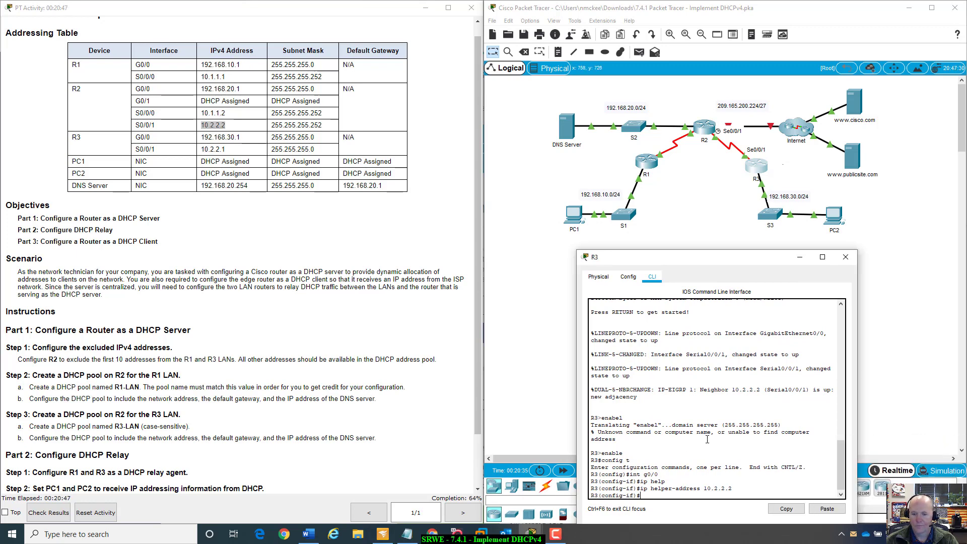
{"action": "left_click_drag", "start_coordinate": [656, 260], "coordinate": [588, 220]}
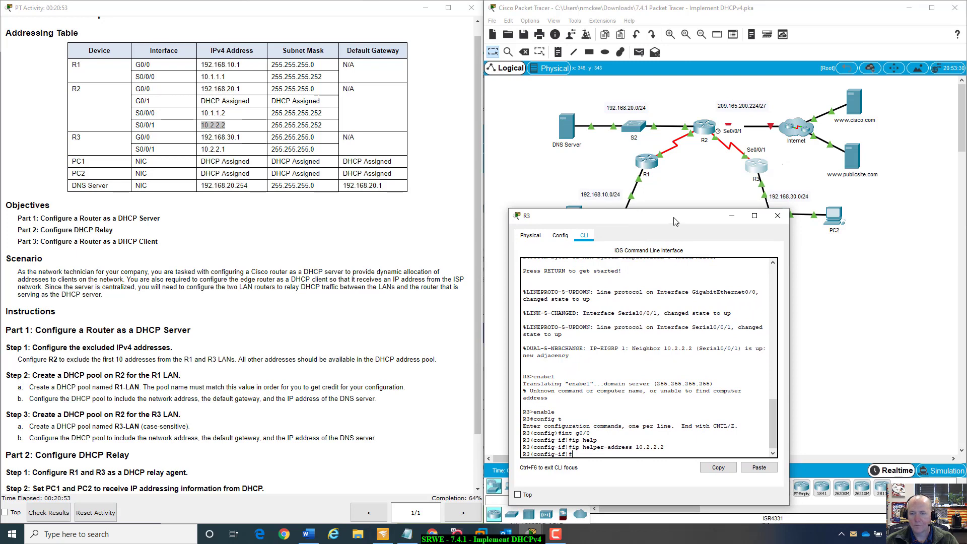
{"action": "left_click_drag", "start_coordinate": [676, 221], "coordinate": [753, 189]}
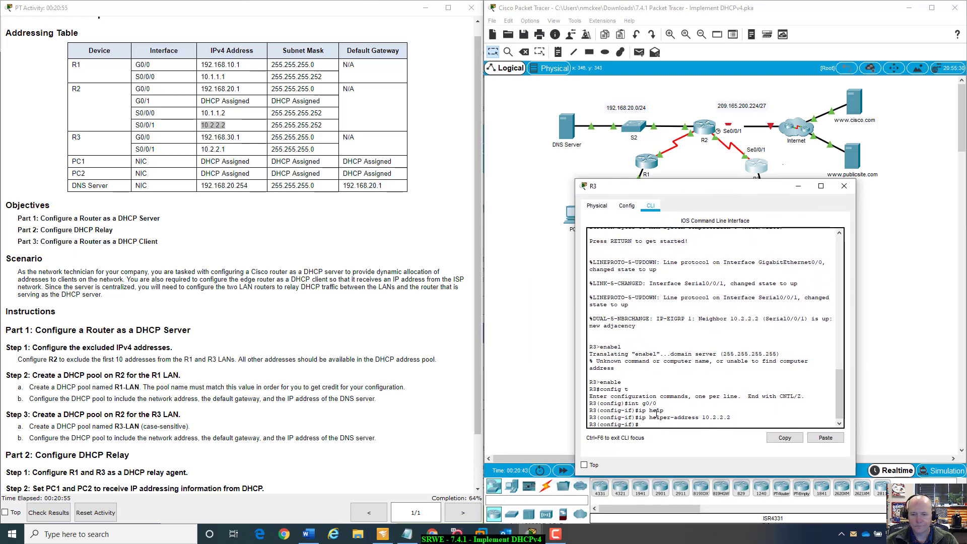
{"action": "left_click", "coordinate": [802, 186]}
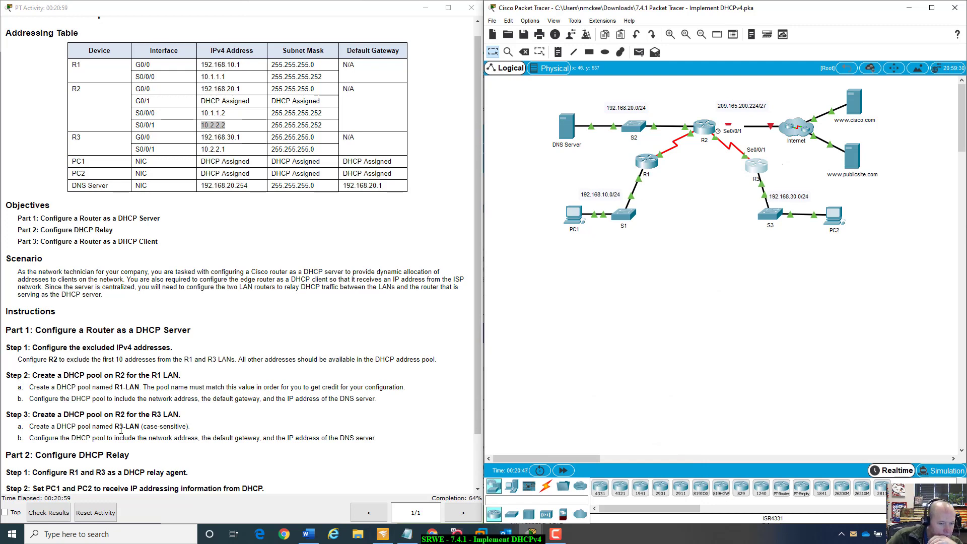
- Set PC1's IP configuration to obtain its addressing automatically via DHCP
{"action": "scroll", "coordinate": [121, 430], "scroll_direction": "down", "scroll_amount": 1}
{"action": "scroll", "coordinate": [121, 431], "scroll_direction": "down", "scroll_amount": 1}
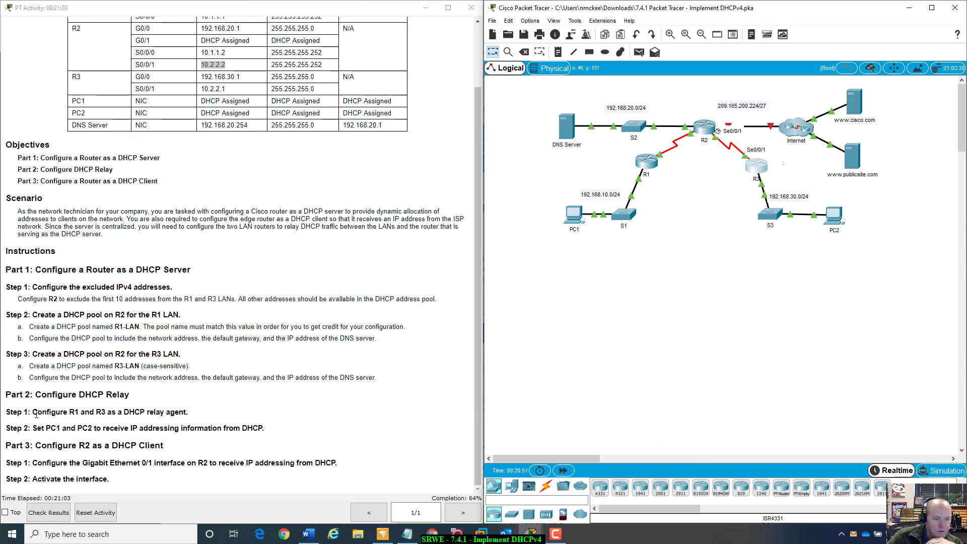
{"action": "left_click_drag", "start_coordinate": [38, 412], "coordinate": [204, 415]}
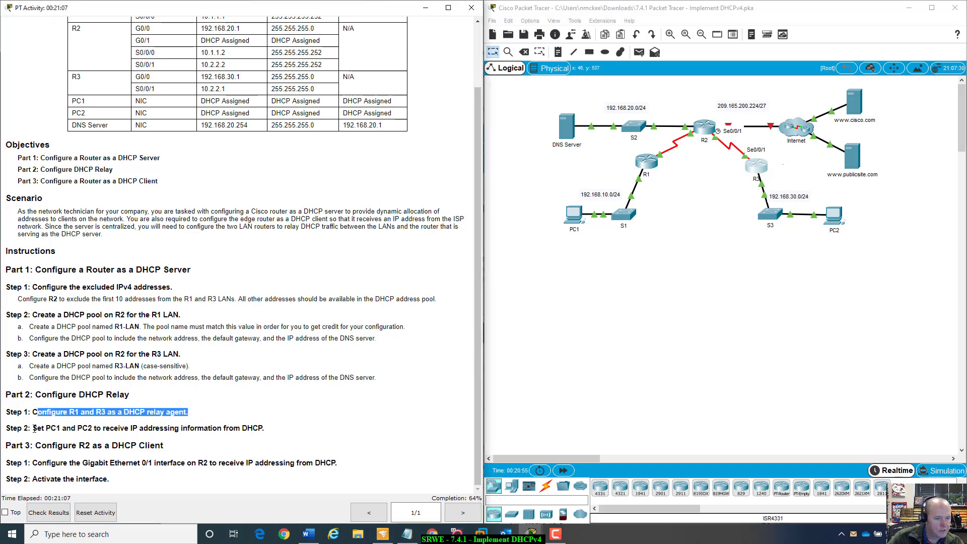
{"action": "left_click_drag", "start_coordinate": [34, 428], "coordinate": [301, 417]}
{"action": "left_click", "coordinate": [297, 425]}
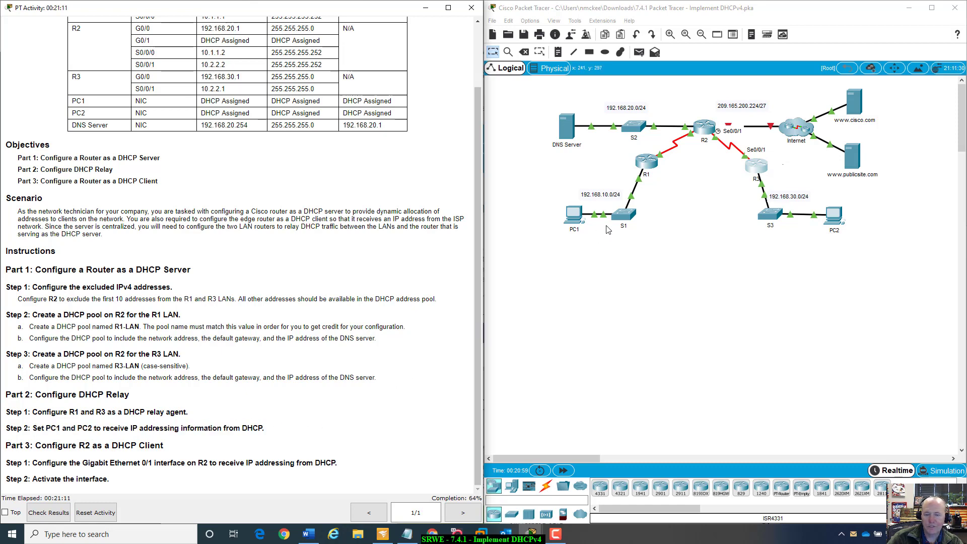
{"action": "left_click", "coordinate": [575, 214]}
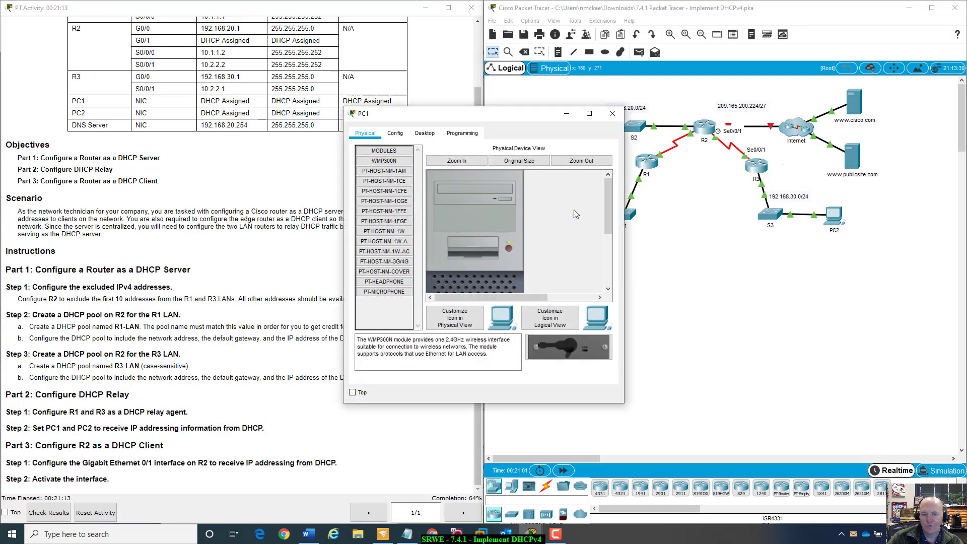
{"action": "left_click_drag", "start_coordinate": [545, 117], "coordinate": [750, 218]}
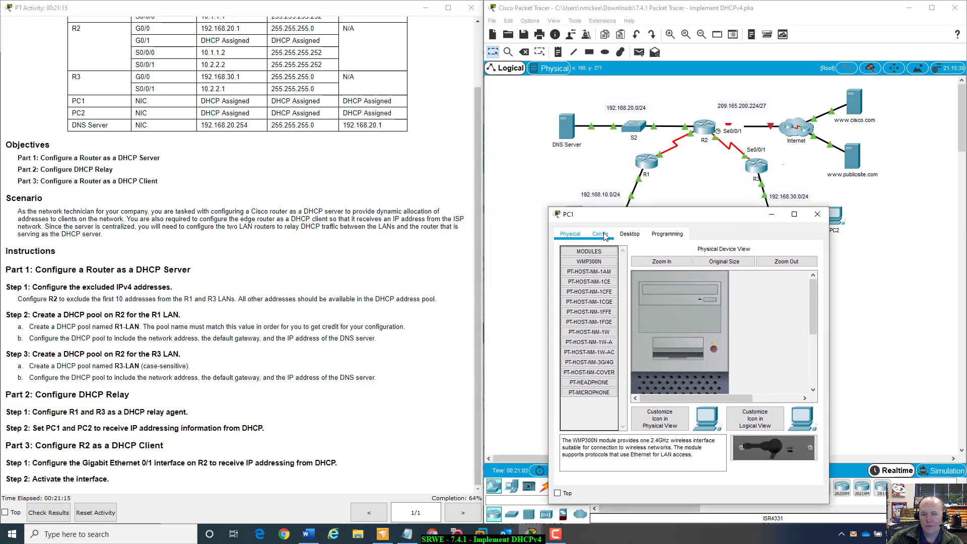
{"action": "left_click", "coordinate": [630, 234]}
{"action": "left_click", "coordinate": [585, 270]}
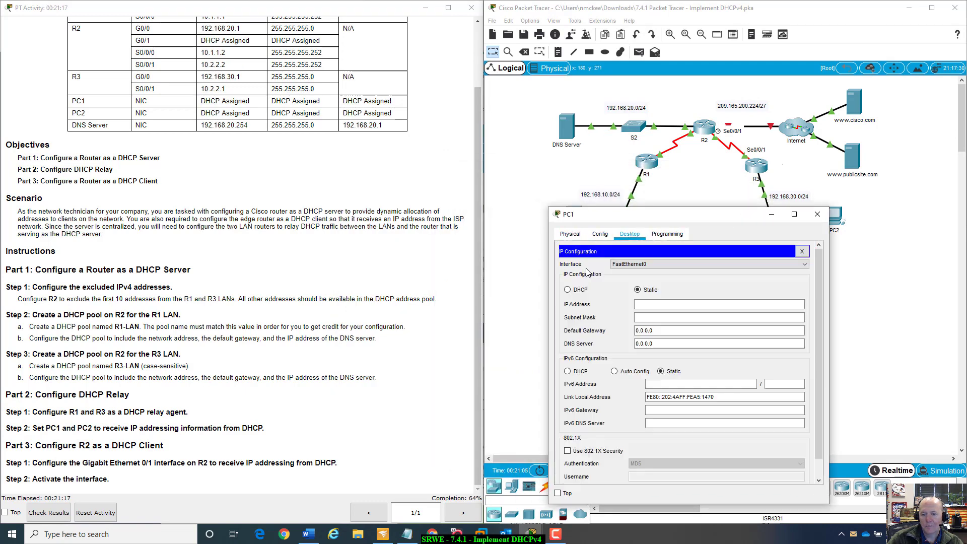
{"action": "left_click", "coordinate": [568, 289]}
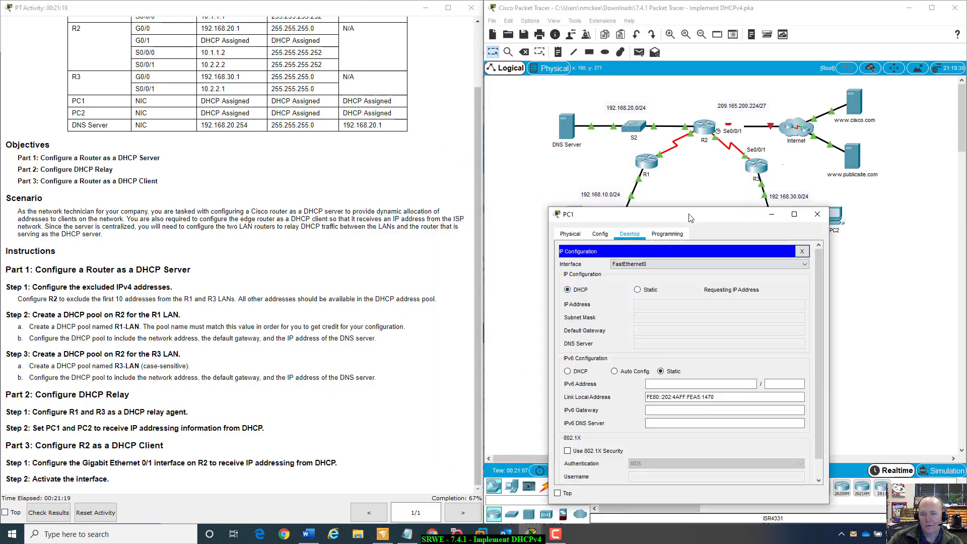
{"action": "left_click_drag", "start_coordinate": [690, 218], "coordinate": [655, 215]}
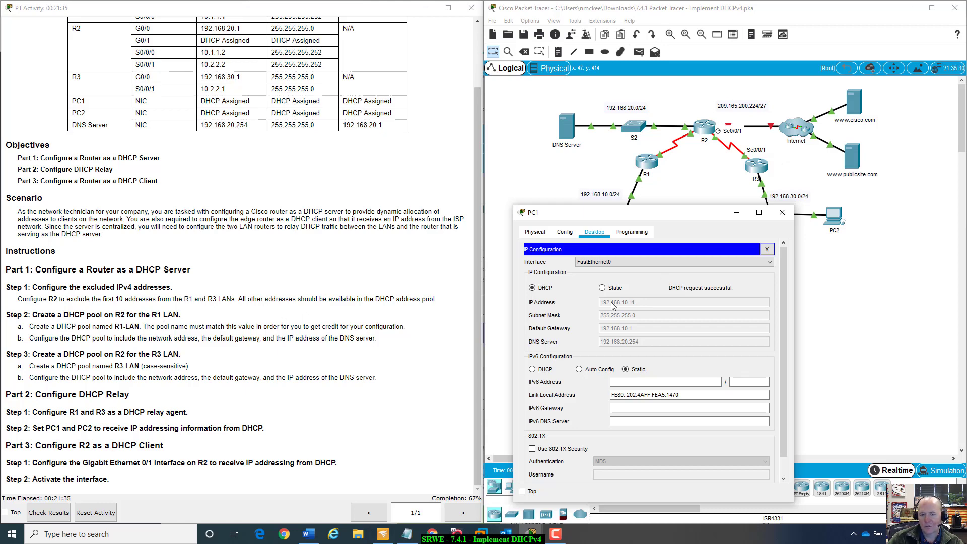
{"action": "left_click_drag", "start_coordinate": [674, 212], "coordinate": [657, 283]}
{"action": "left_click", "coordinate": [736, 220]}
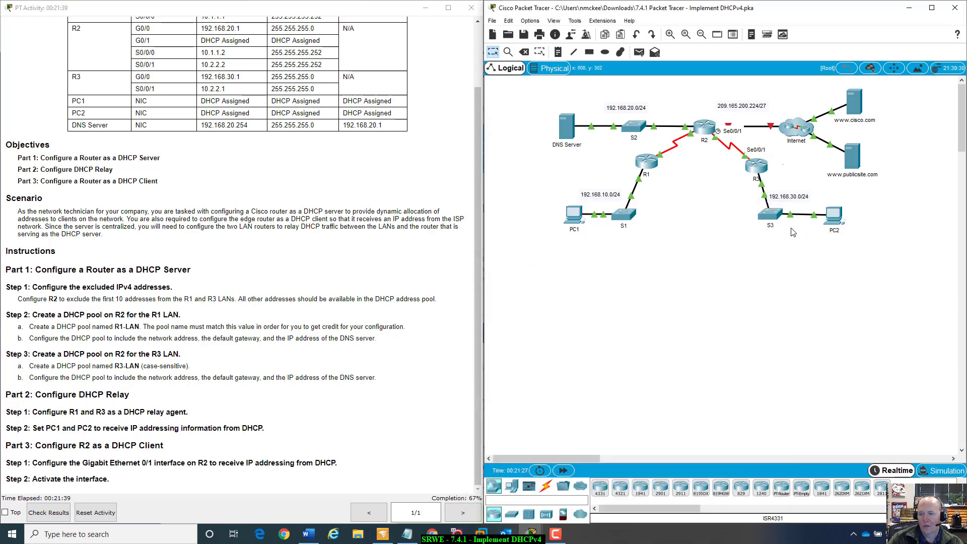
- Set PC2's IP configuration to obtain its addressing automatically via DHCP
{"action": "left_click", "coordinate": [838, 214]}
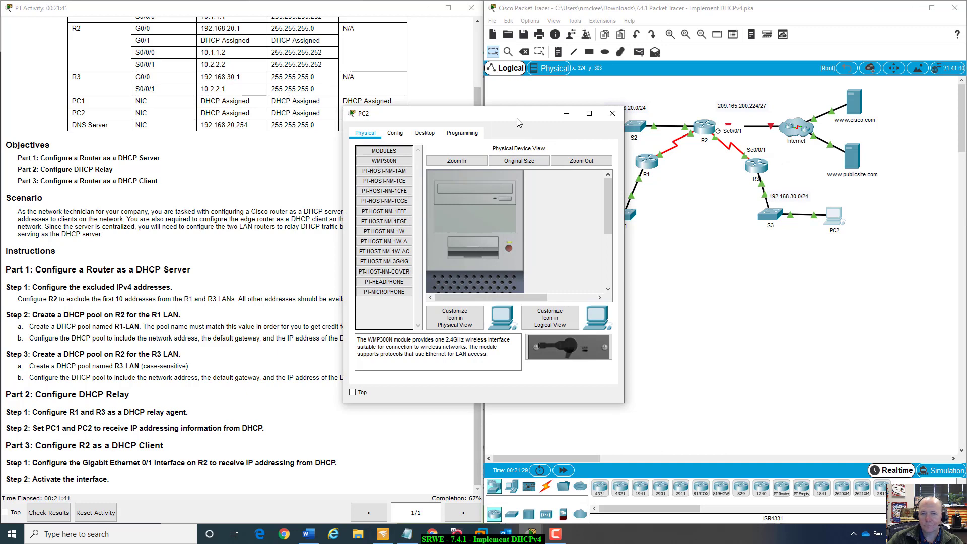
{"action": "left_click_drag", "start_coordinate": [520, 124], "coordinate": [767, 228]}
{"action": "left_click", "coordinate": [678, 241]}
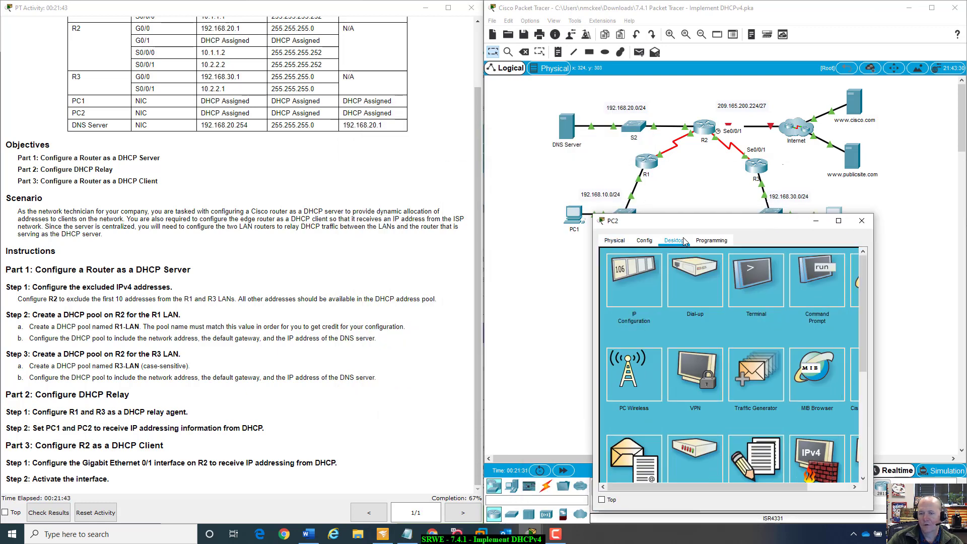
{"action": "left_click", "coordinate": [633, 279]}
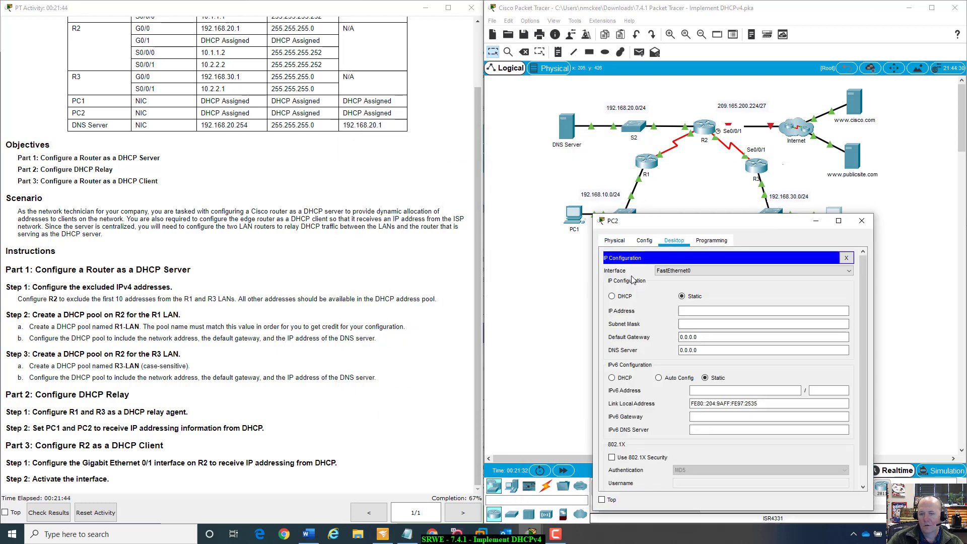
{"action": "left_click", "coordinate": [625, 301]}
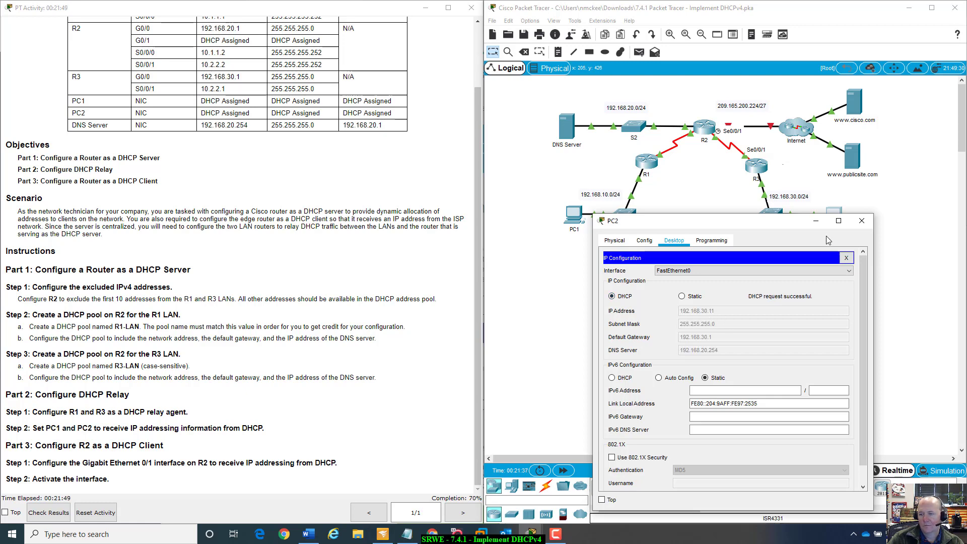
{"action": "left_click_drag", "start_coordinate": [799, 221], "coordinate": [825, 218]}
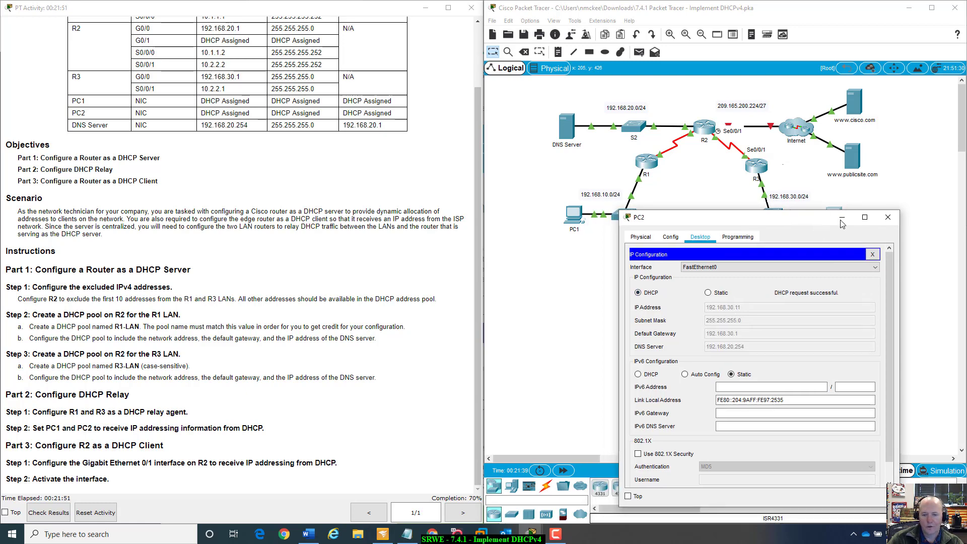
{"action": "left_click", "coordinate": [887, 218]}
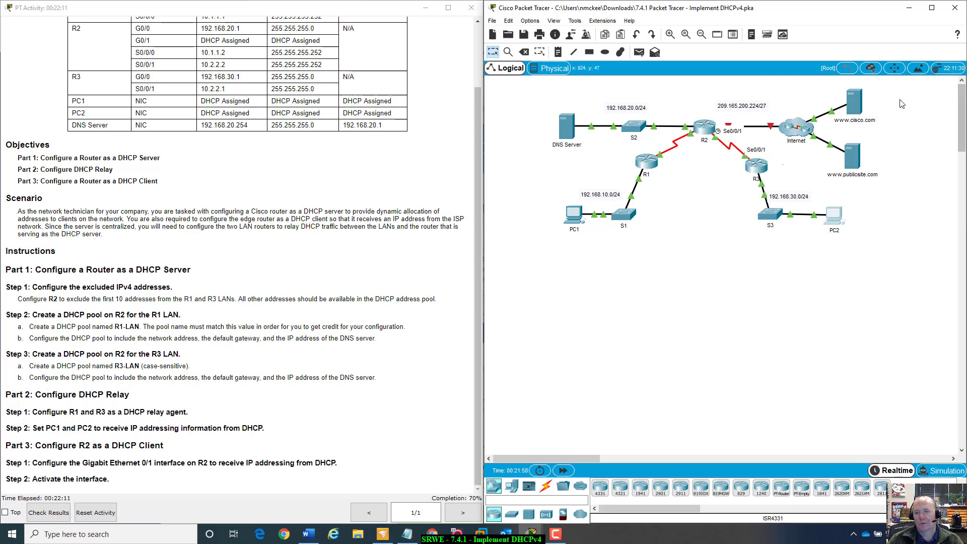
- On R2's command line, configure interface G0/1 to obtain its IP address via DHCP
{"action": "left_click", "coordinate": [708, 131]}
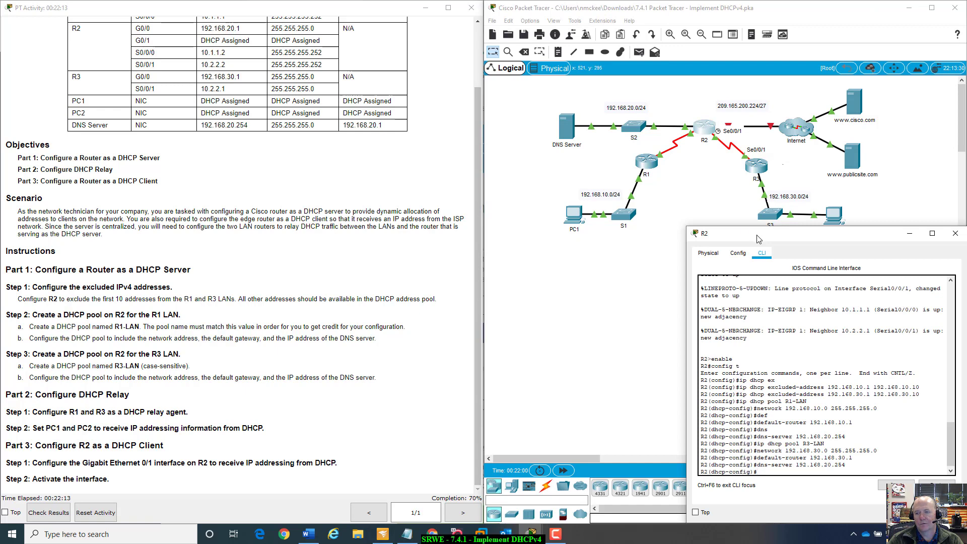
{"action": "left_click_drag", "start_coordinate": [851, 282], "coordinate": [639, 172]}
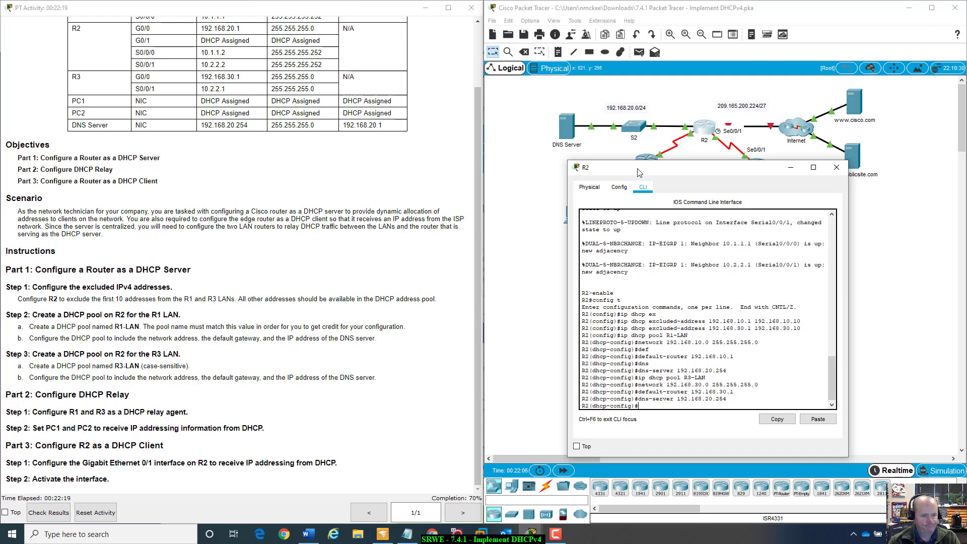
{"action": "key", "text": "Return"}
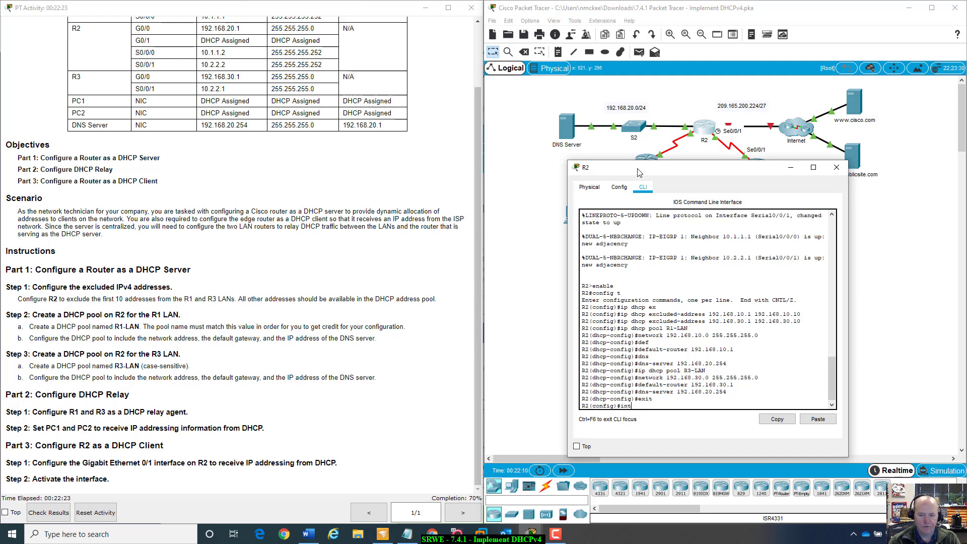
{"action": "type", "text": "int g0/1"}
{"action": "key", "text": "Return"}
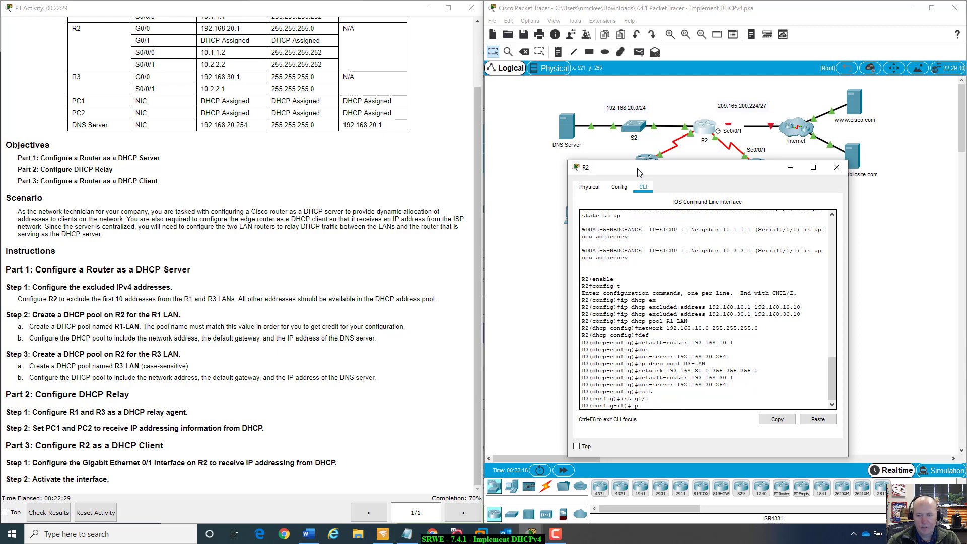
{"action": "type", "text": "ip ad"}
{"action": "key", "text": "Tab"}
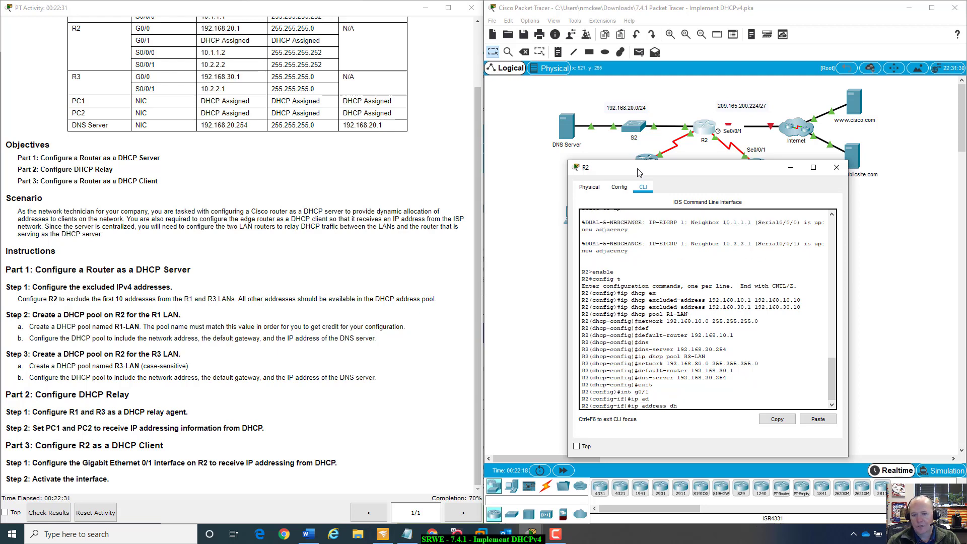
{"action": "type", "text": "dhcp"}
{"action": "key", "text": "Return"}
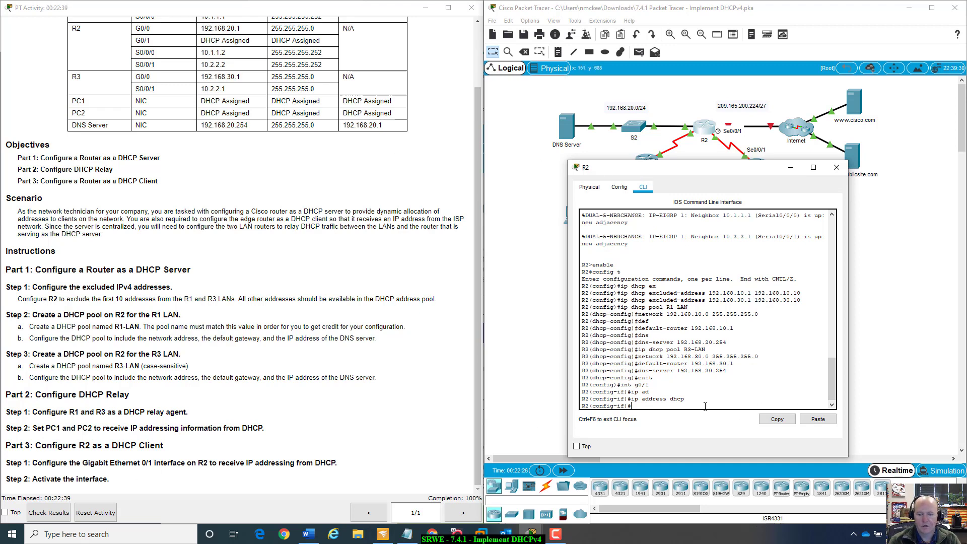
- Activate R2's G0/1 interface with no shutdown
{"action": "type", "text": "nos"}
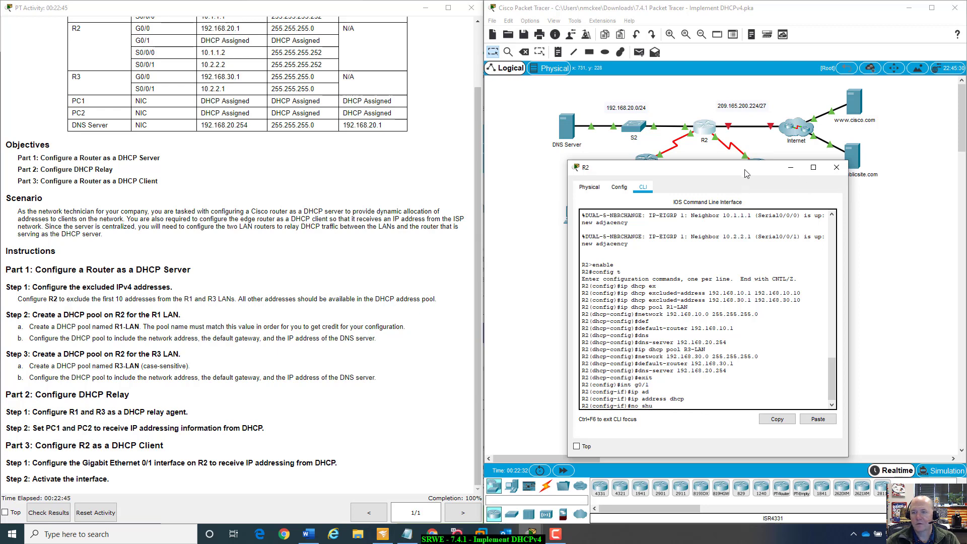
{"action": "left_click_drag", "start_coordinate": [746, 174], "coordinate": [855, 235]}
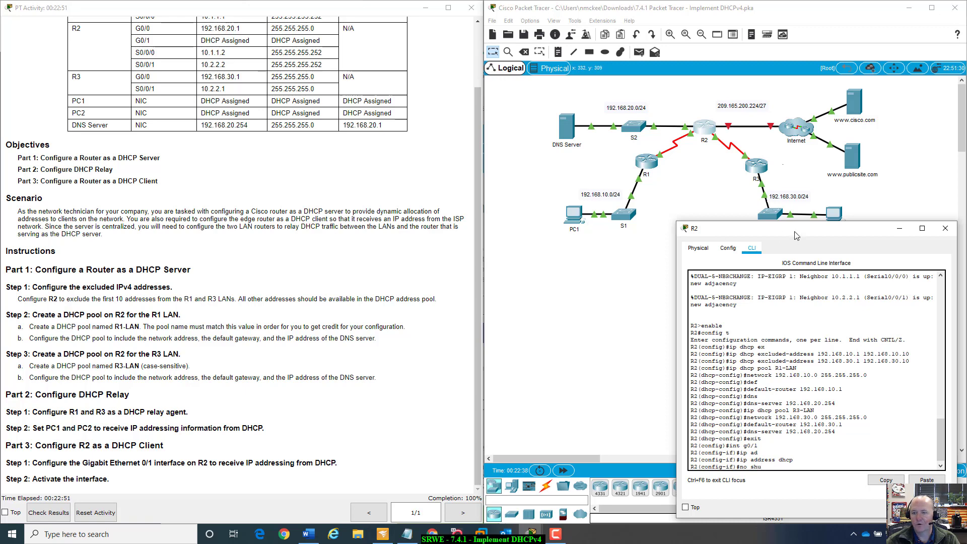
{"action": "left_click_drag", "start_coordinate": [798, 231], "coordinate": [744, 216]}
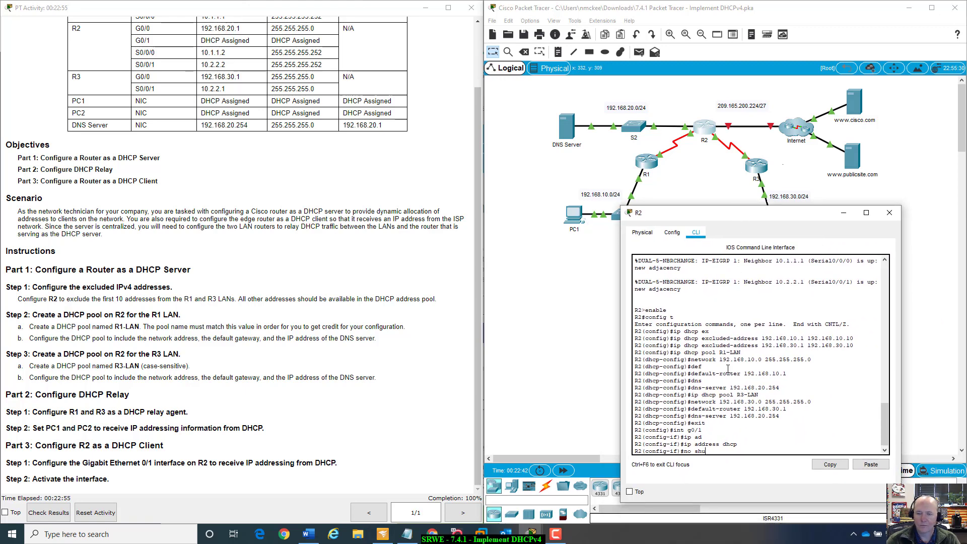
{"action": "left_click_drag", "start_coordinate": [782, 216], "coordinate": [829, 299]}
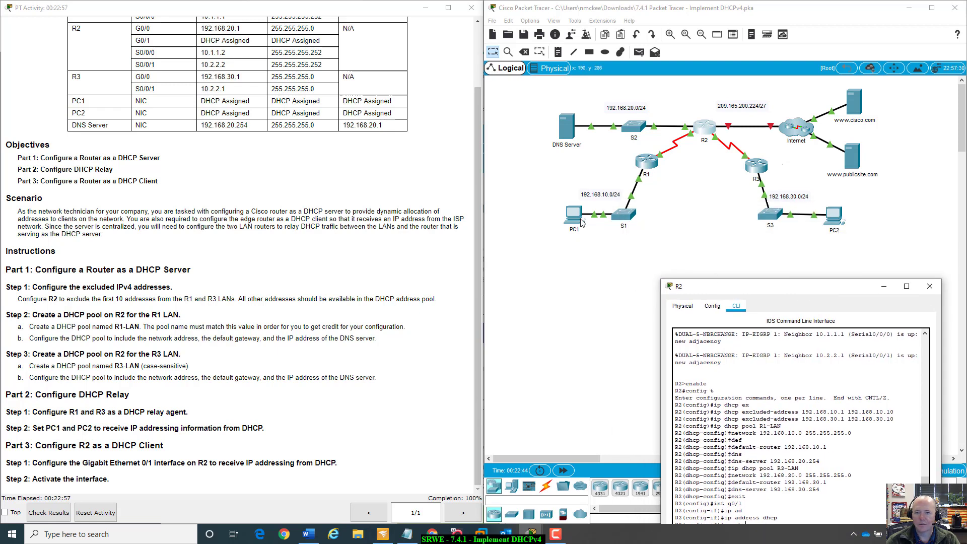
{"action": "left_click", "coordinate": [574, 217]}
{"action": "left_click_drag", "start_coordinate": [619, 276], "coordinate": [611, 239]}
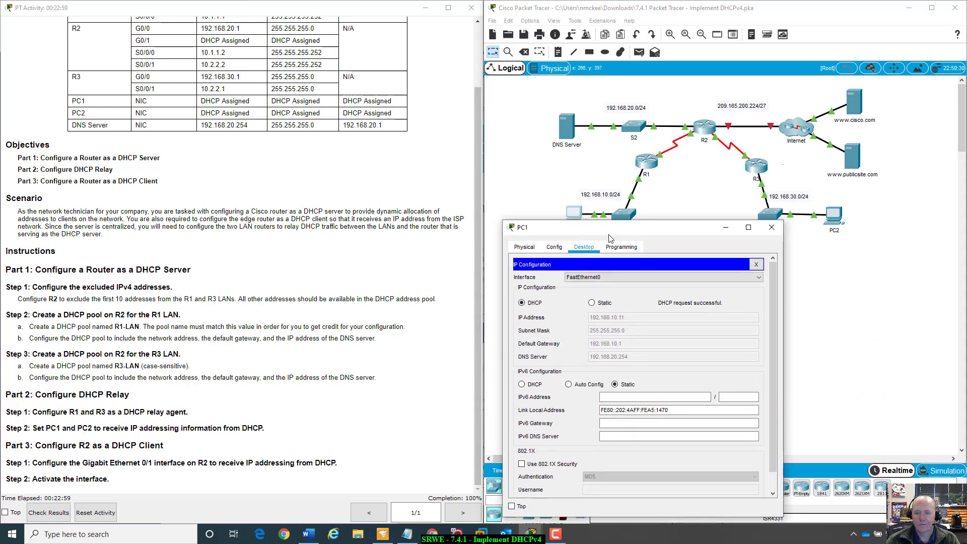
{"action": "left_click", "coordinate": [550, 251]}
{"action": "left_click", "coordinate": [751, 283]}
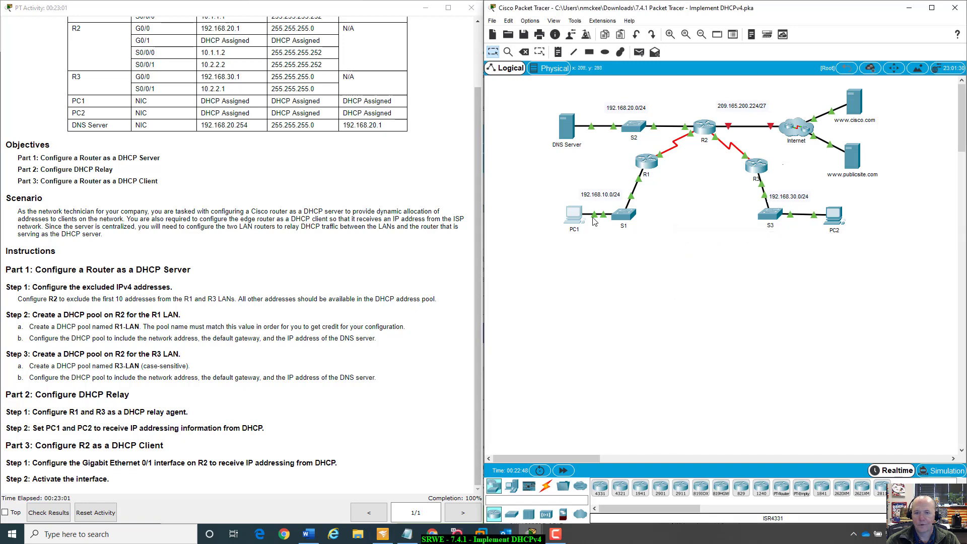
{"action": "left_click", "coordinate": [581, 216]}
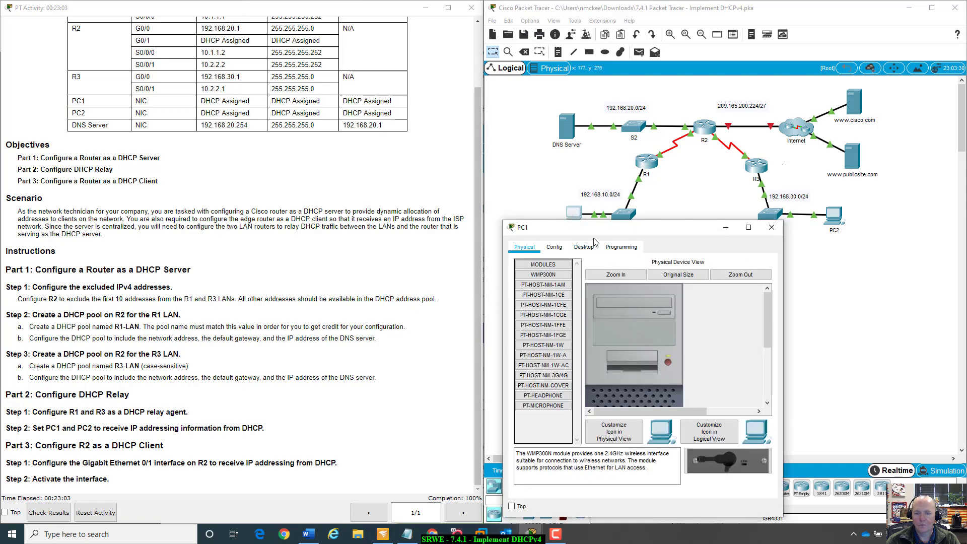
{"action": "left_click", "coordinate": [585, 247]}
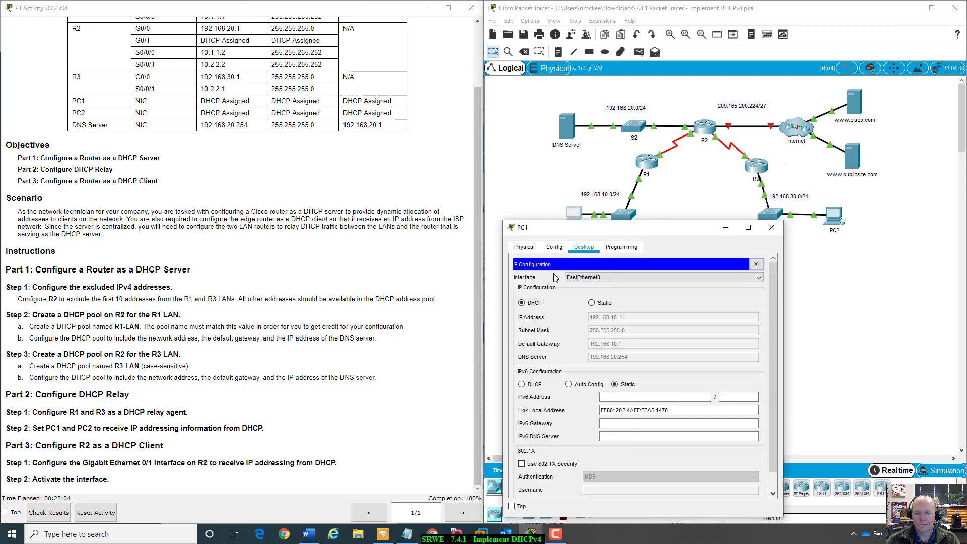
{"action": "left_click", "coordinate": [757, 264]}
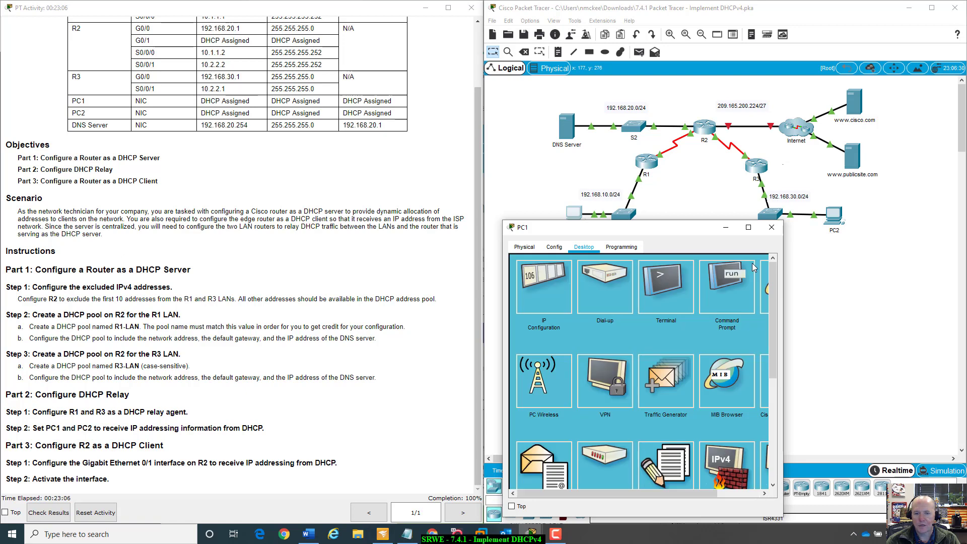
{"action": "left_click", "coordinate": [719, 287]}
{"action": "type", "text": "p"}
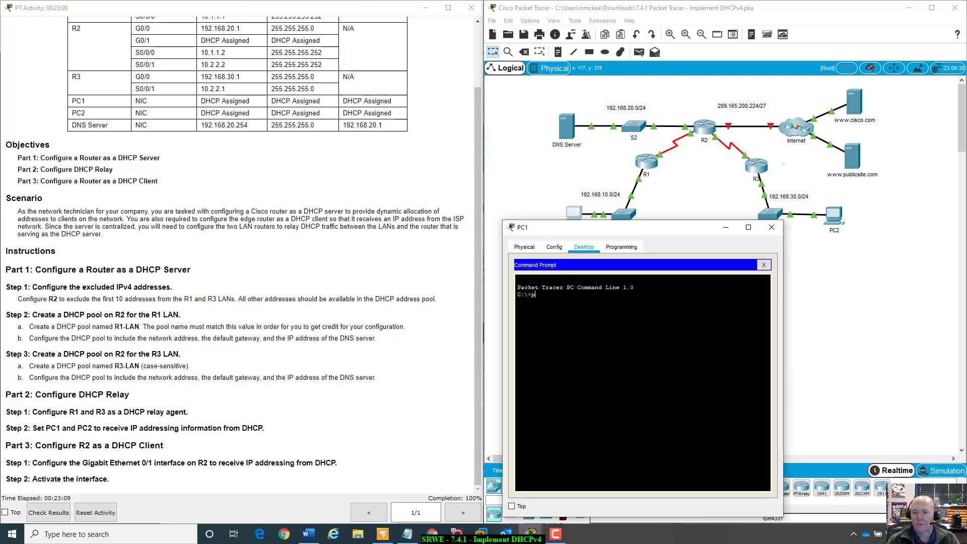
{"action": "type", "text": "ing www.cis"}
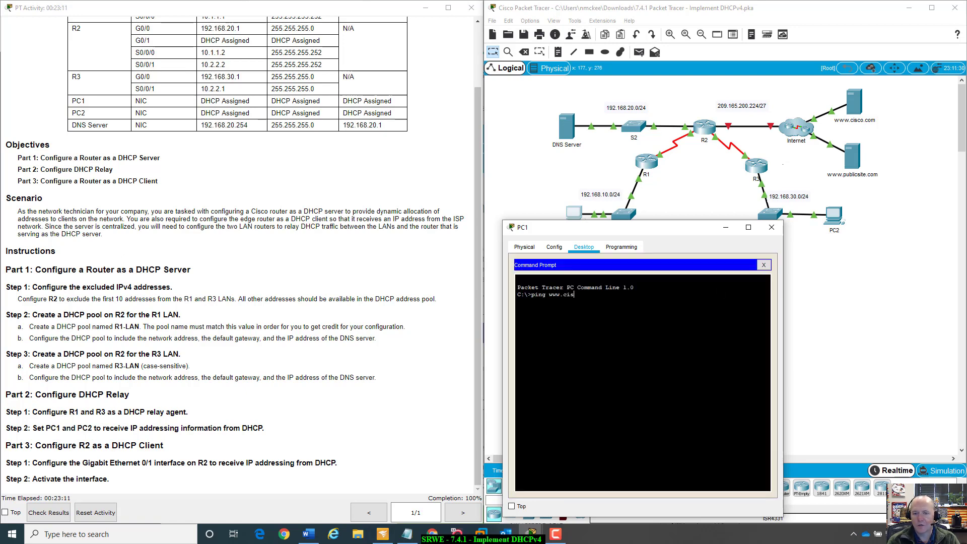
{"action": "type", "text": "o"}
{"action": "type", "text": "co.com"}
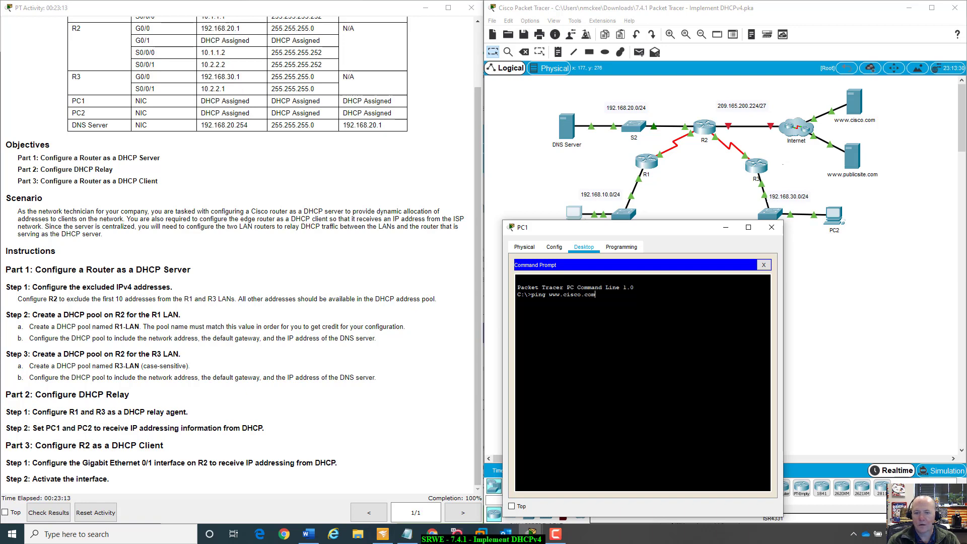
{"action": "type", "text": " -t"}
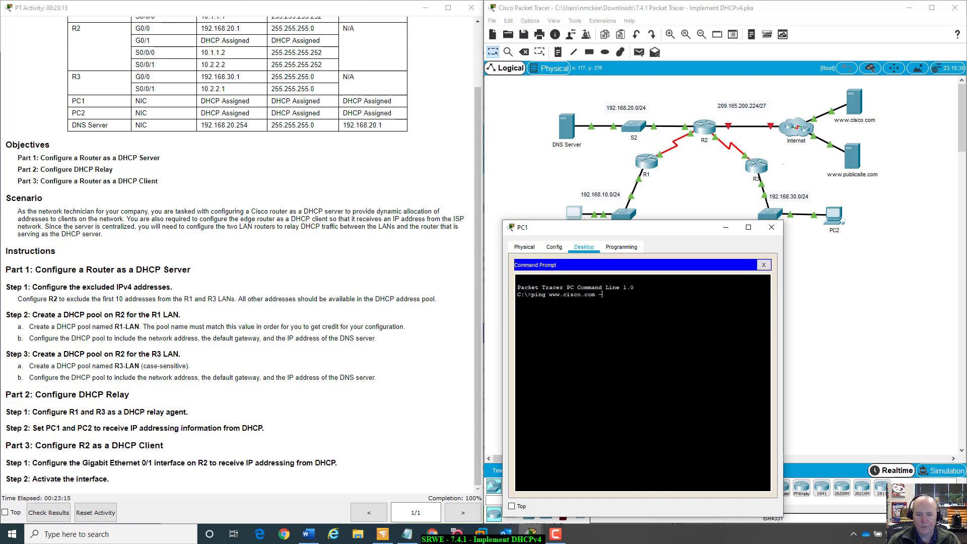
{"action": "key", "text": "Return"}
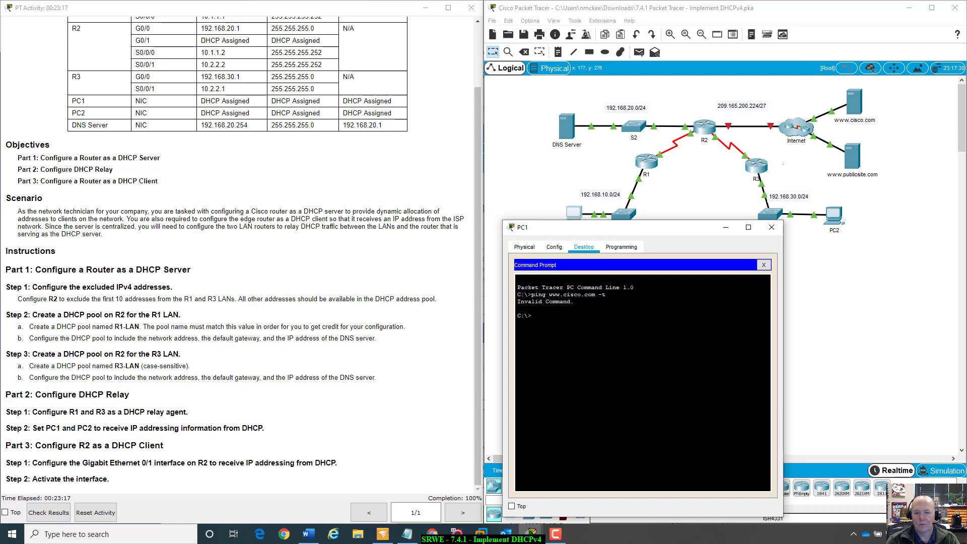
{"action": "key", "text": "Up"}
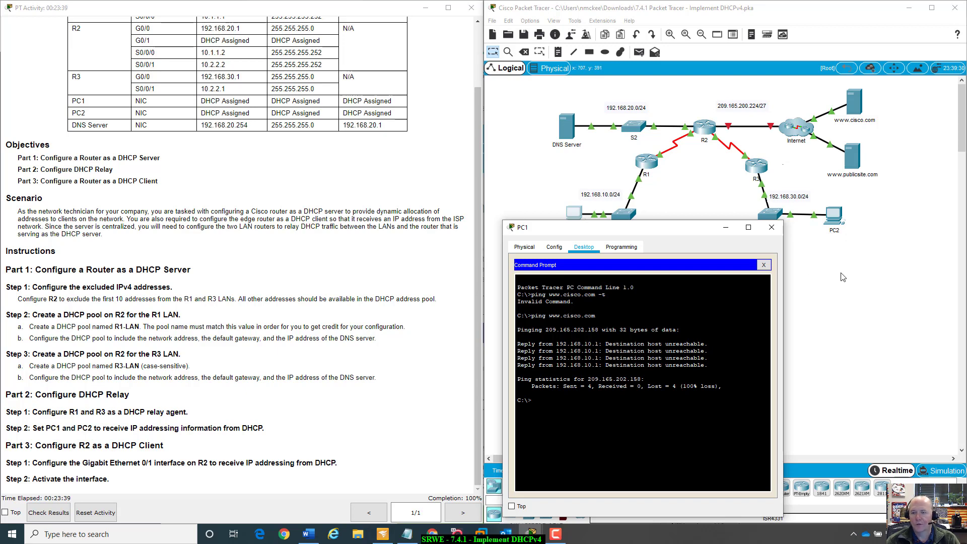
{"action": "left_click", "coordinate": [845, 302]}
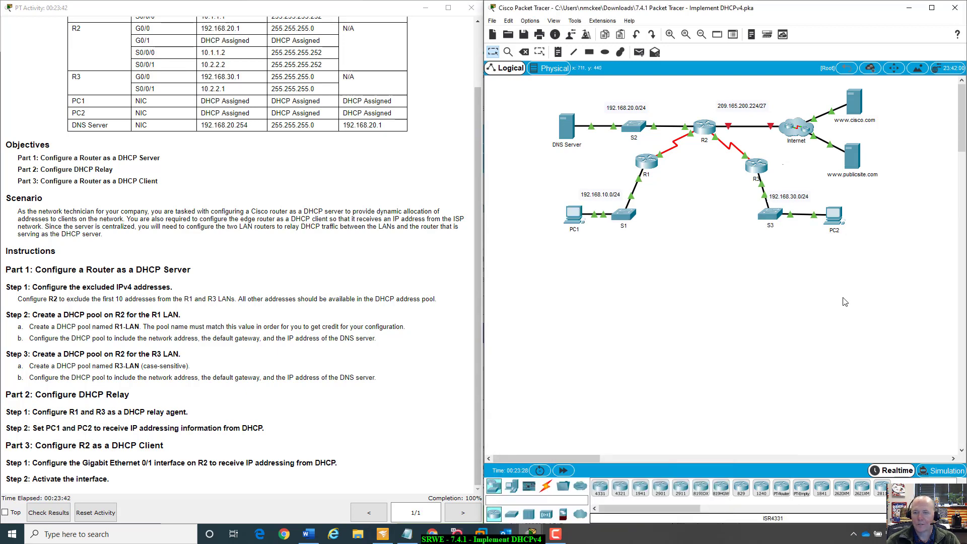
- Enter no shutdown again on R2's G0/1 interface and close R2's window
{"action": "left_click", "coordinate": [704, 130]}
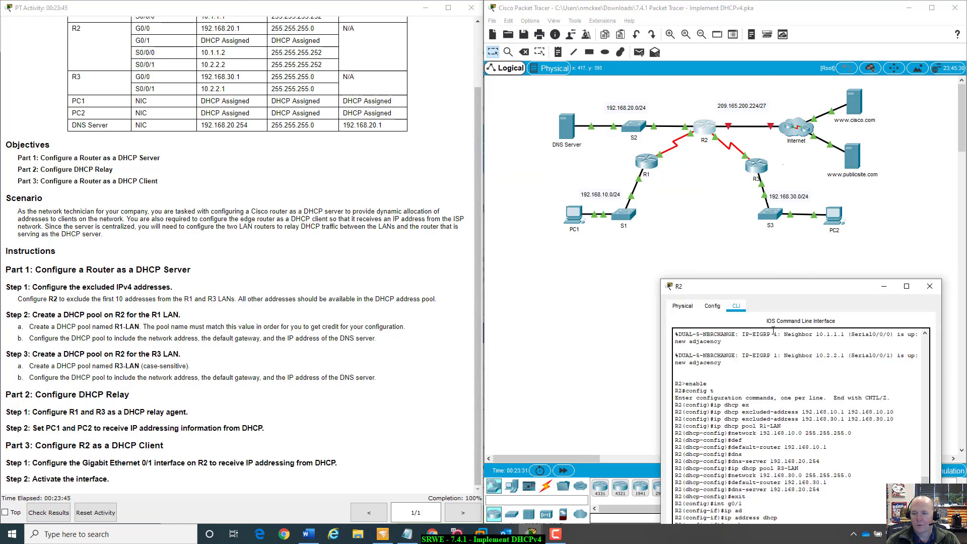
{"action": "left_click_drag", "start_coordinate": [780, 288], "coordinate": [756, 158]}
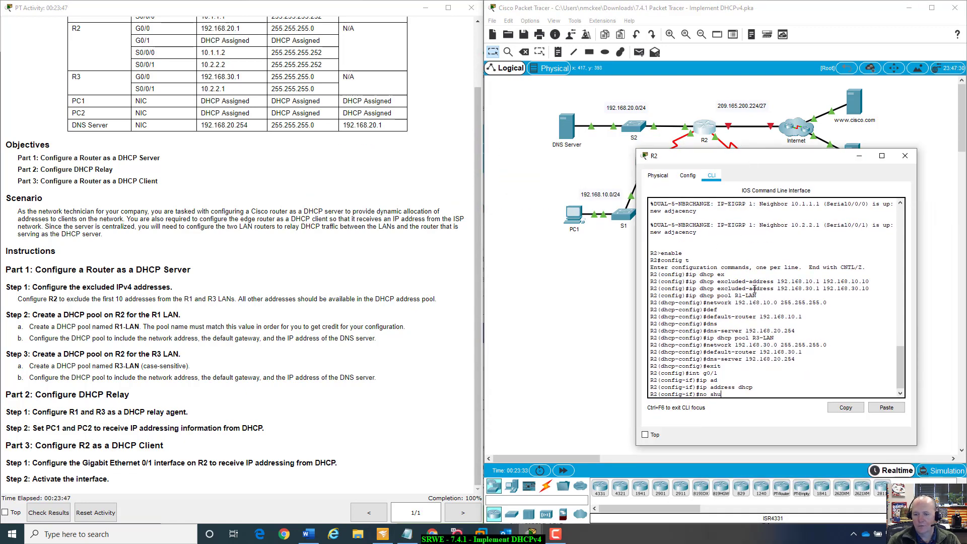
{"action": "key", "text": "Return"}
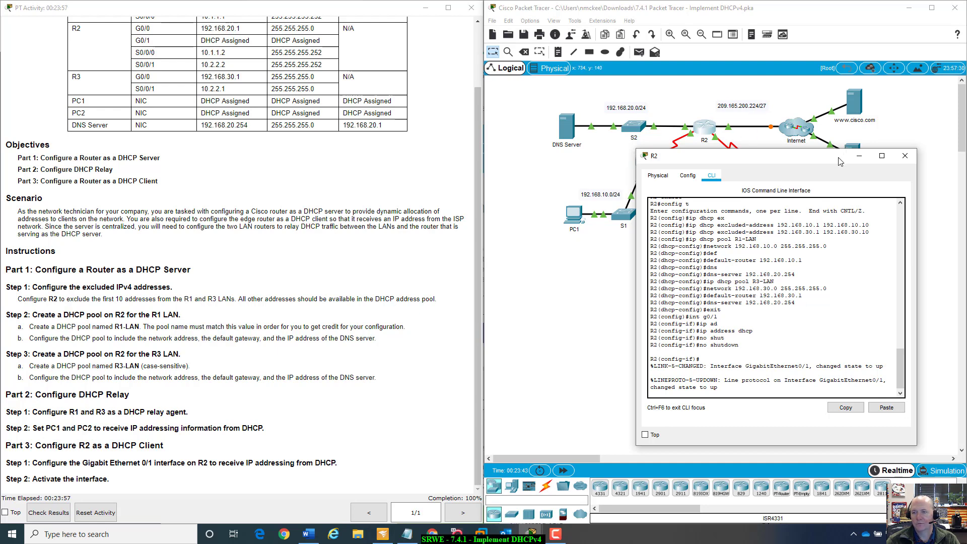
{"action": "left_click_drag", "start_coordinate": [833, 157], "coordinate": [836, 250]}
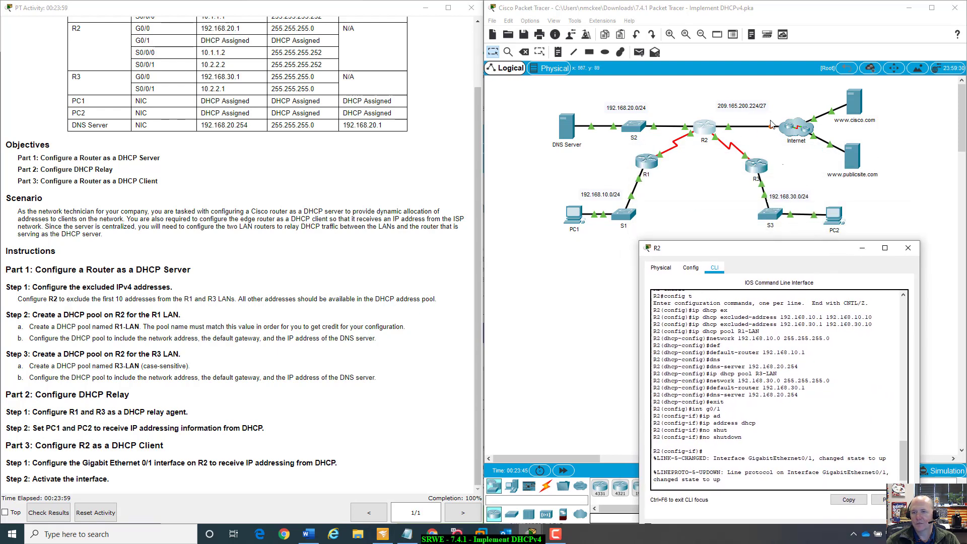
{"action": "left_click", "coordinate": [908, 248]}
{"action": "left_click", "coordinate": [571, 212]}
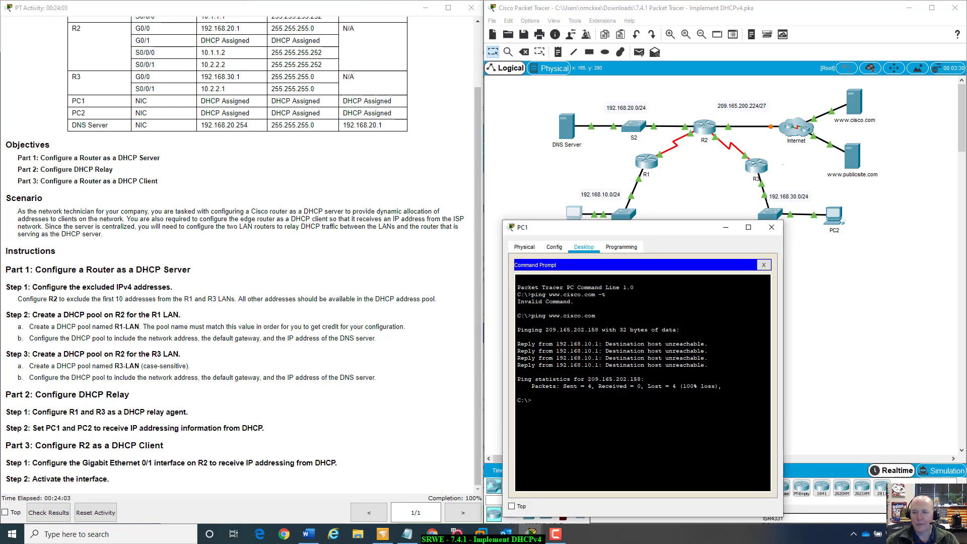
{"action": "key", "text": "Up"}
{"action": "key", "text": "Return"}
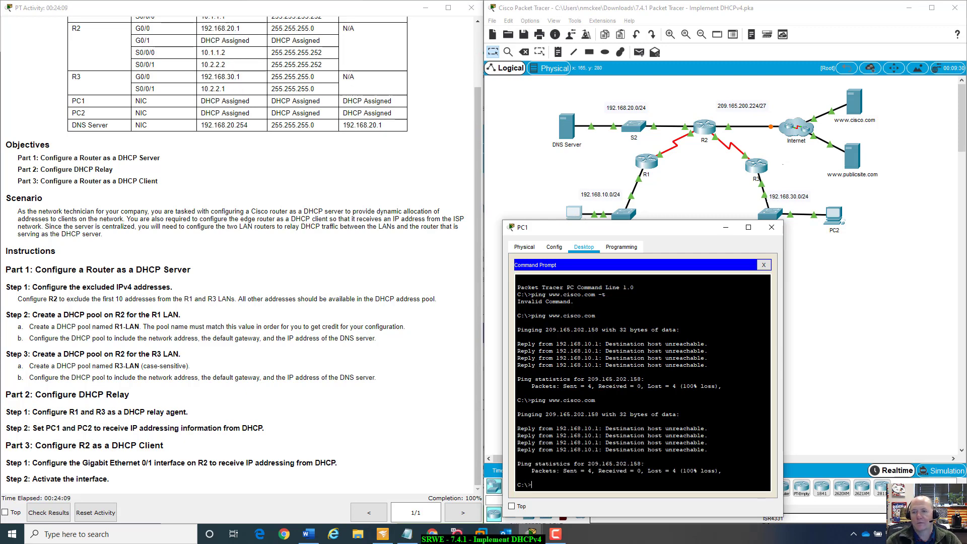
{"action": "left_click_drag", "start_coordinate": [693, 230], "coordinate": [845, 222]}
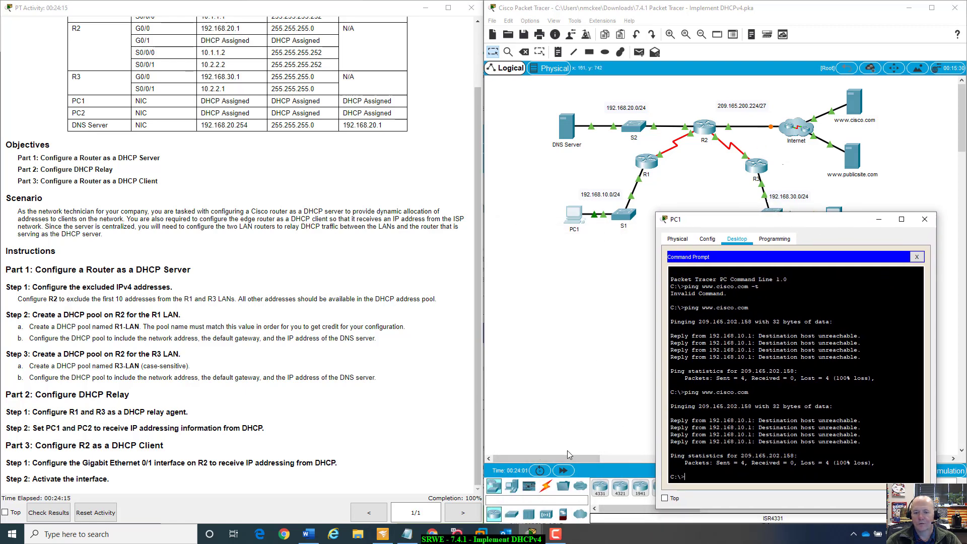
{"action": "left_click", "coordinate": [563, 471]}
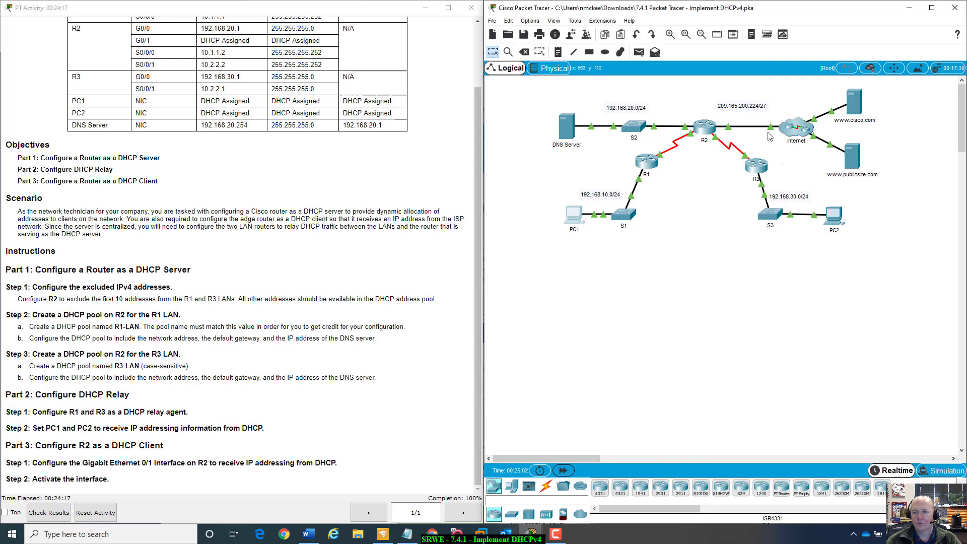
- Review R2's console messages about the DHCP address assignment on G0/1
{"action": "left_click", "coordinate": [704, 128]}
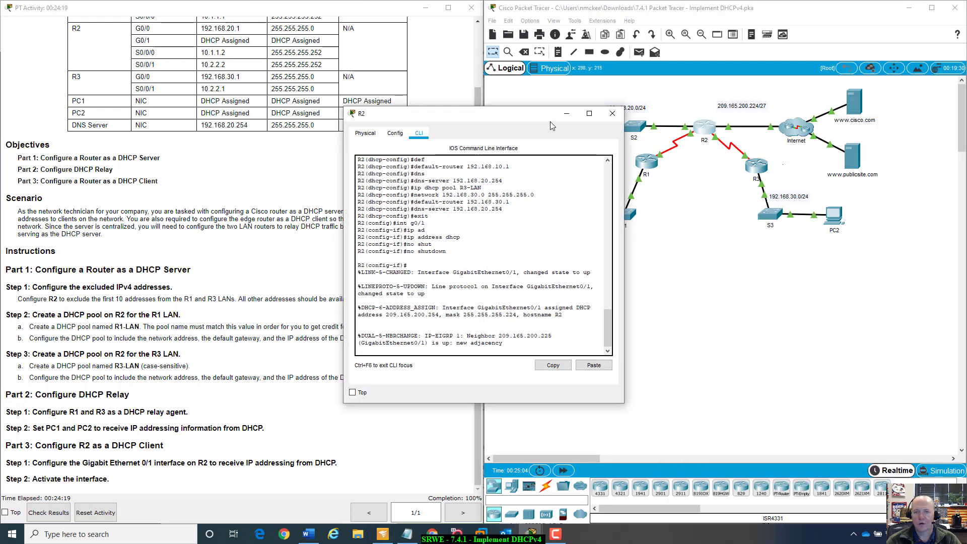
{"action": "left_click_drag", "start_coordinate": [547, 115], "coordinate": [679, 170]}
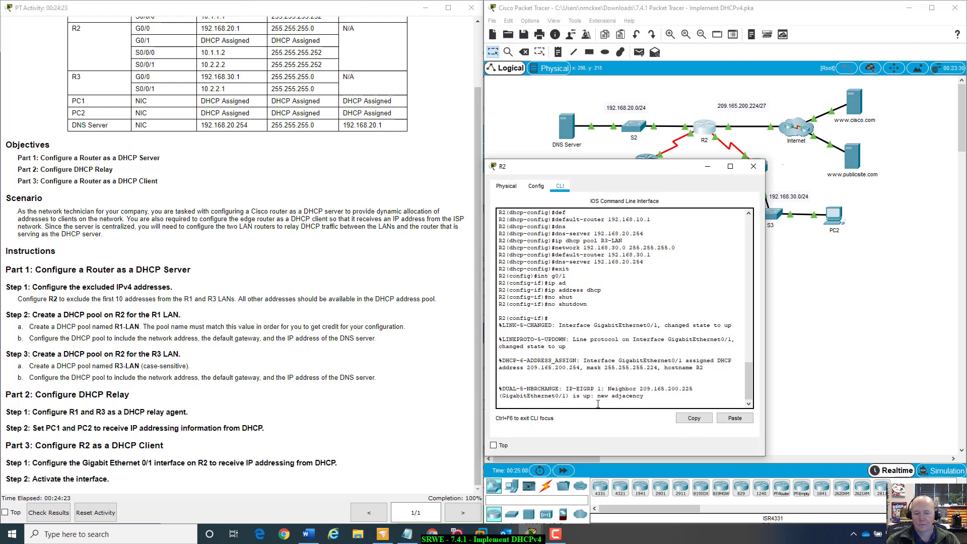
{"action": "type", "text": "no shutdown"}
{"action": "key", "text": "Up"}
{"action": "key", "text": "BackSpace"}
{"action": "key", "text": "BackSpace"}
{"action": "key", "text": "BackSpace"}
{"action": "key", "text": "BackSpace"}
{"action": "key", "text": "BackSpace"}
{"action": "key", "text": "BackSpace"}
{"action": "key", "text": "BackSpace"}
{"action": "key", "text": "BackSpace"}
{"action": "key", "text": "BackSpace"}
{"action": "key", "text": "BackSpace"}
{"action": "key", "text": "BackSpace"}
{"action": "key", "text": "BackSpace"}
{"action": "key", "text": "BackSpace"}
{"action": "key", "text": "BackSpace"}
{"action": "key", "text": "BackSpace"}
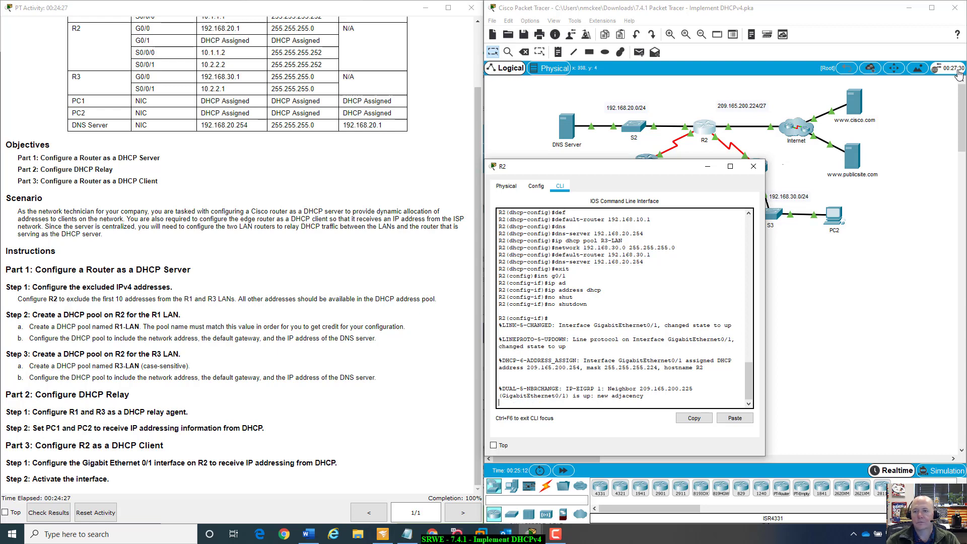
{"action": "left_click", "coordinate": [751, 169]}
{"action": "left_click", "coordinate": [573, 217]}
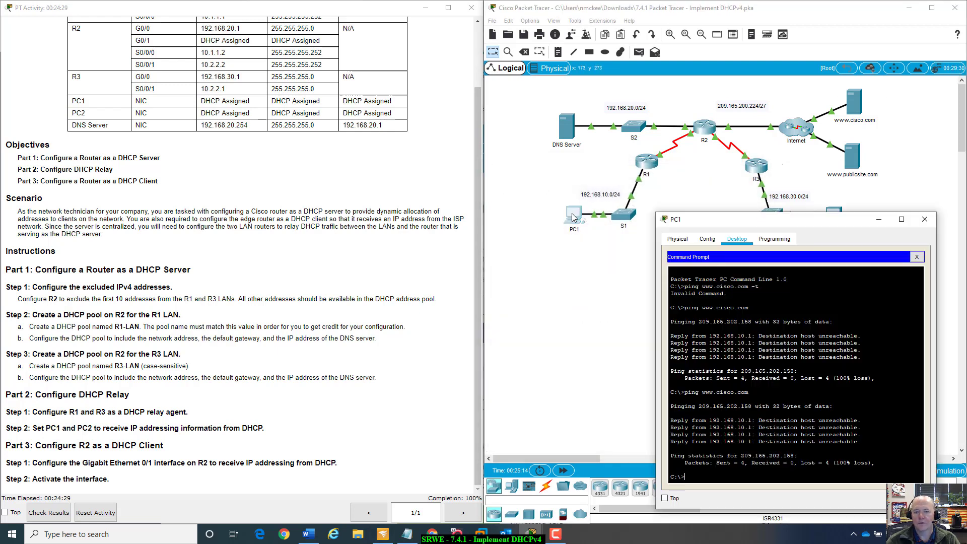
{"action": "key", "text": "Up"}
{"action": "key", "text": "Return"}
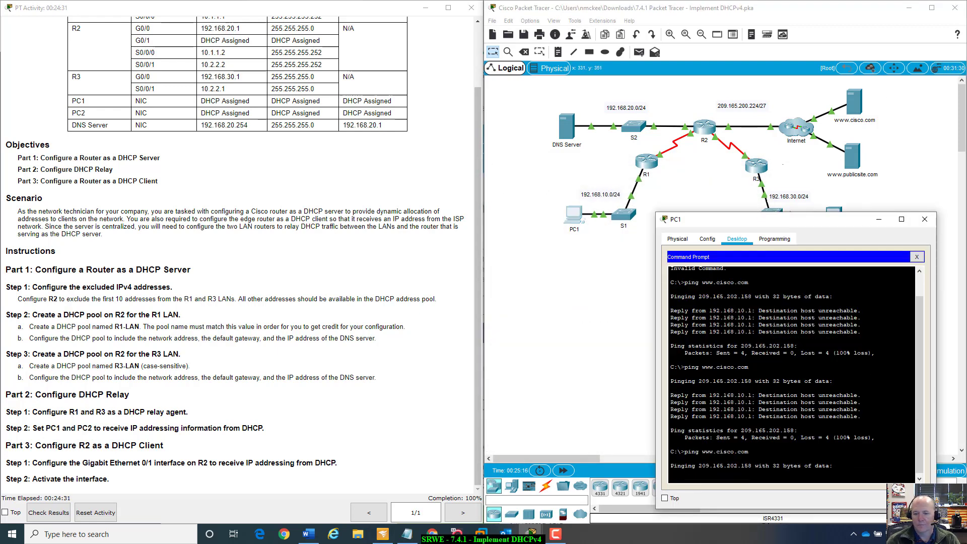
{"action": "left_click_drag", "start_coordinate": [755, 219], "coordinate": [642, 223]}
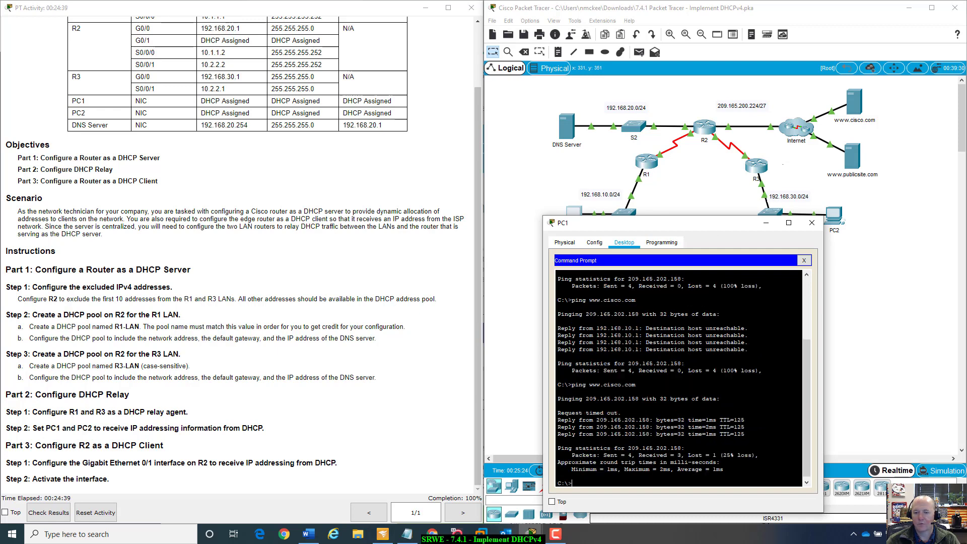
{"action": "left_click_drag", "start_coordinate": [628, 449], "coordinate": [681, 449]}
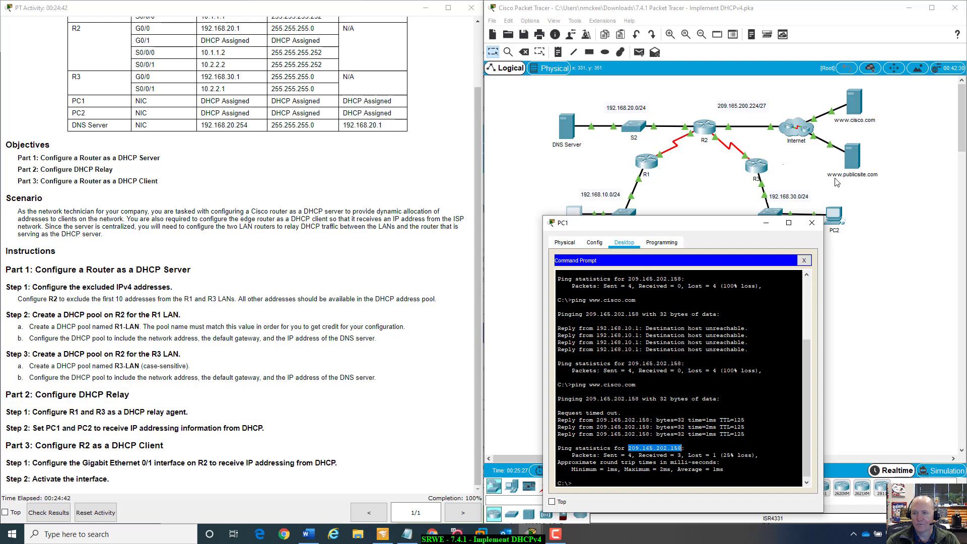
{"action": "left_click", "coordinate": [866, 107]}
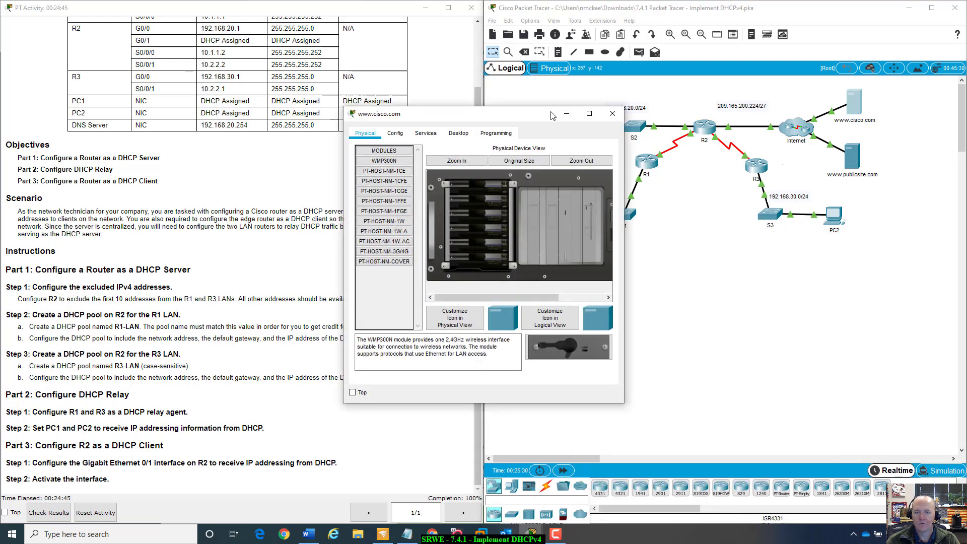
{"action": "left_click_drag", "start_coordinate": [538, 116], "coordinate": [857, 197]}
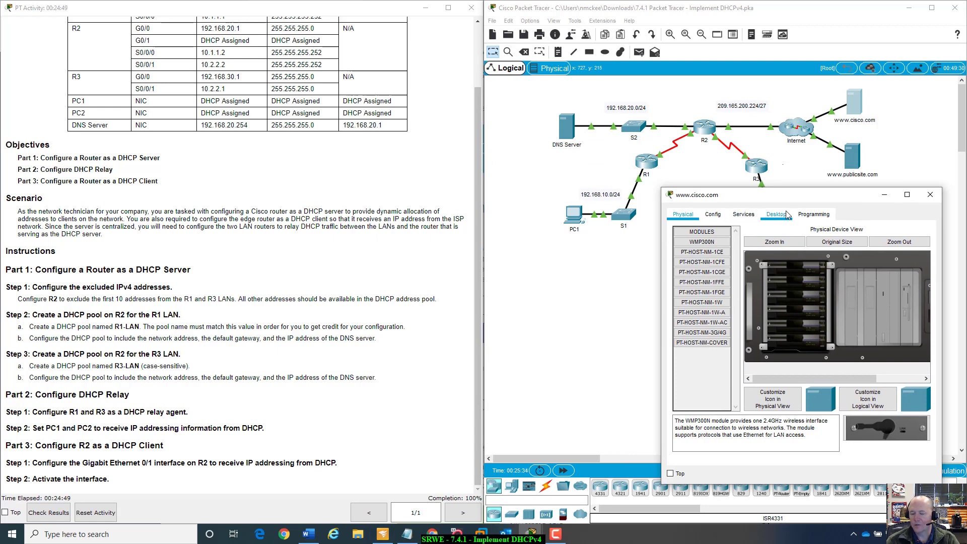
{"action": "left_click", "coordinate": [771, 216]}
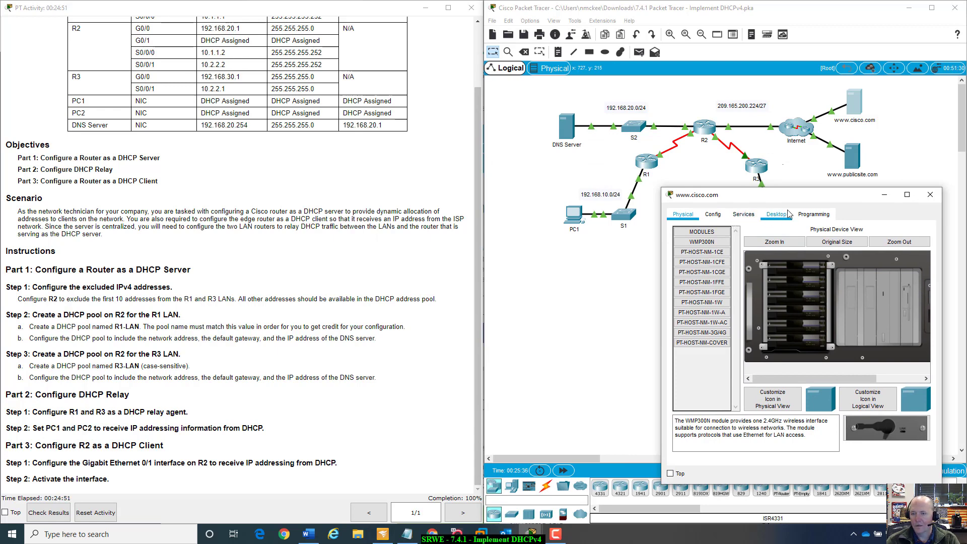
{"action": "left_click", "coordinate": [699, 256]}
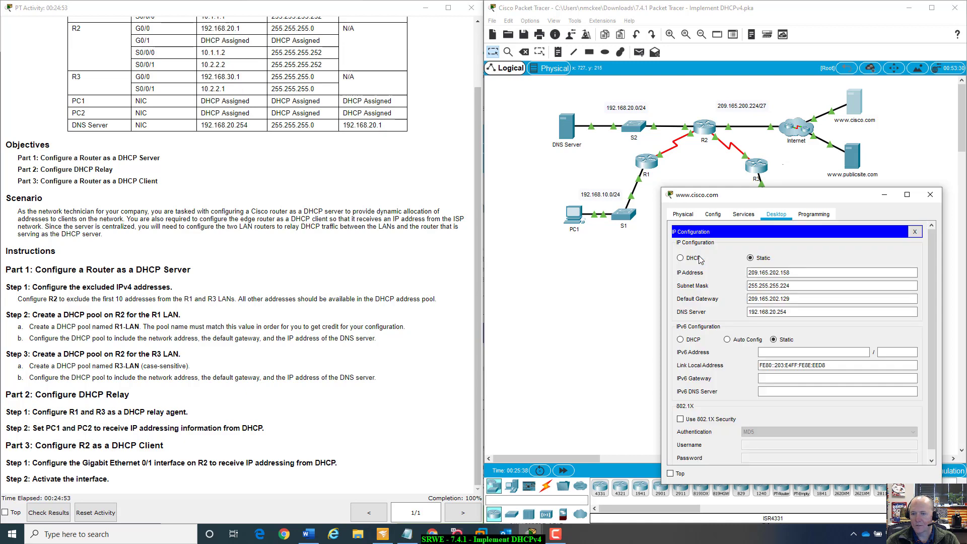
{"action": "left_click_drag", "start_coordinate": [812, 199], "coordinate": [818, 257]}
{"action": "left_click", "coordinate": [579, 222]}
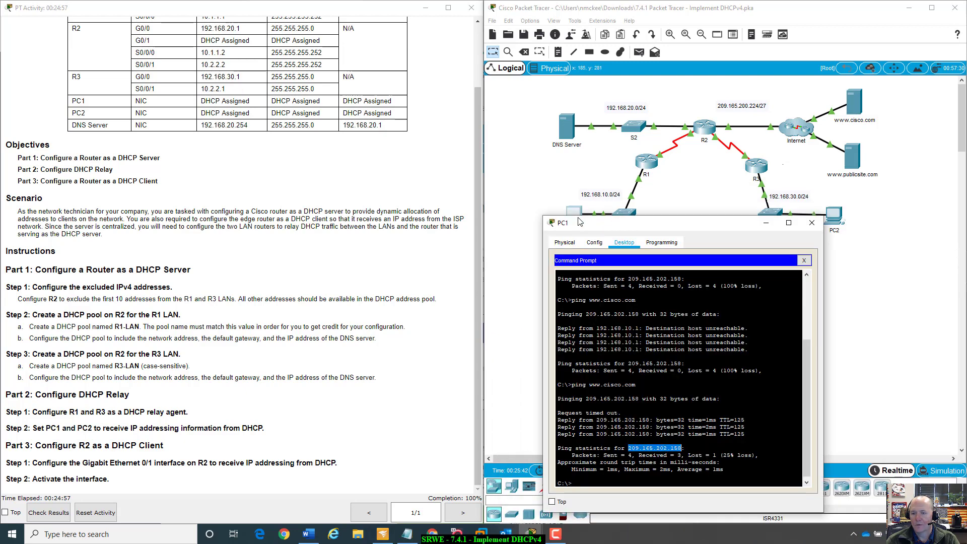
{"action": "left_click_drag", "start_coordinate": [694, 225], "coordinate": [651, 254]}
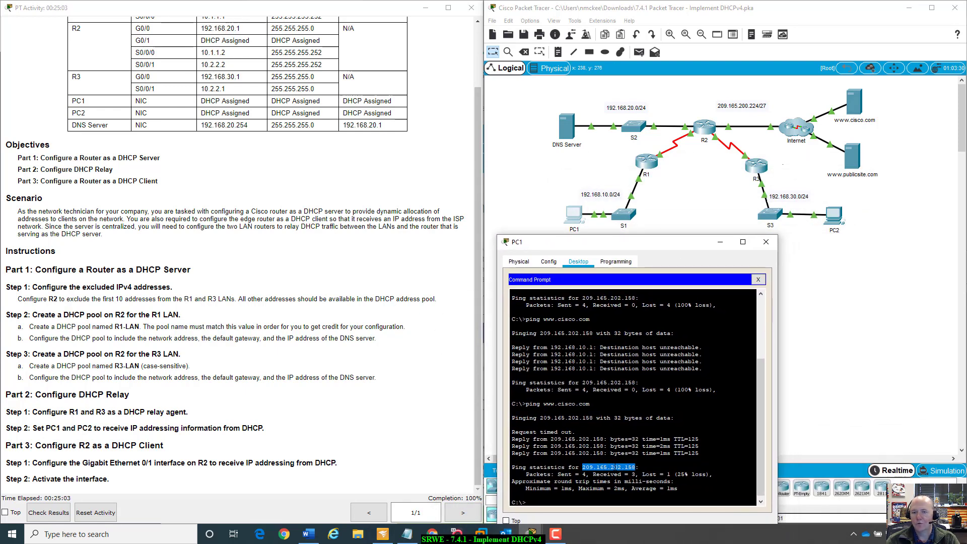
{"action": "left_click", "coordinate": [860, 110]}
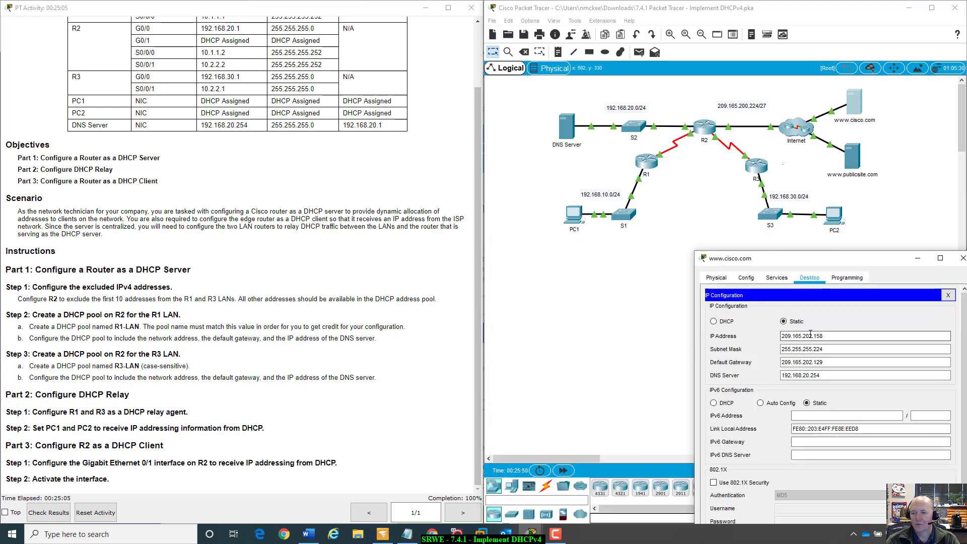
{"action": "left_click_drag", "start_coordinate": [824, 336], "coordinate": [748, 367]}
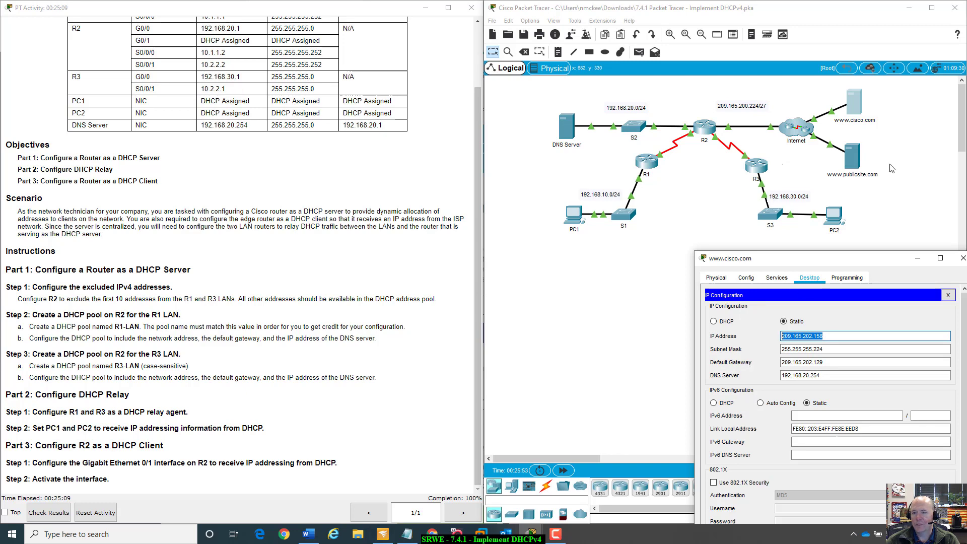
{"action": "left_click", "coordinate": [835, 216]}
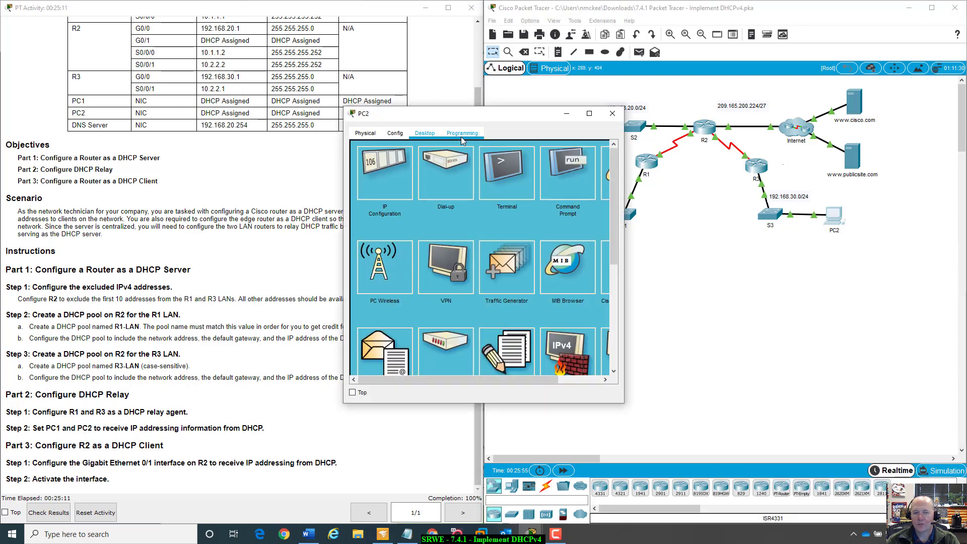
{"action": "left_click", "coordinate": [567, 174]}
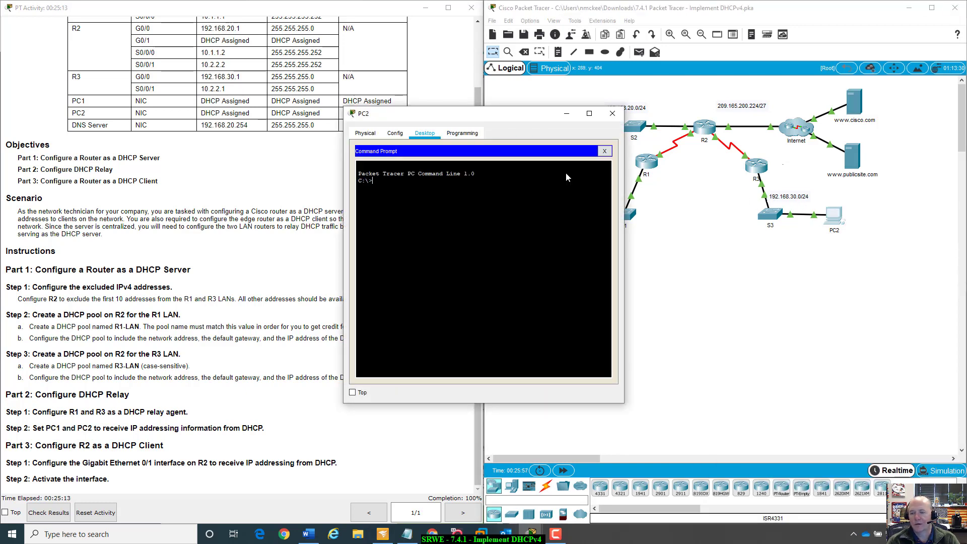
{"action": "type", "text": "ping www."}
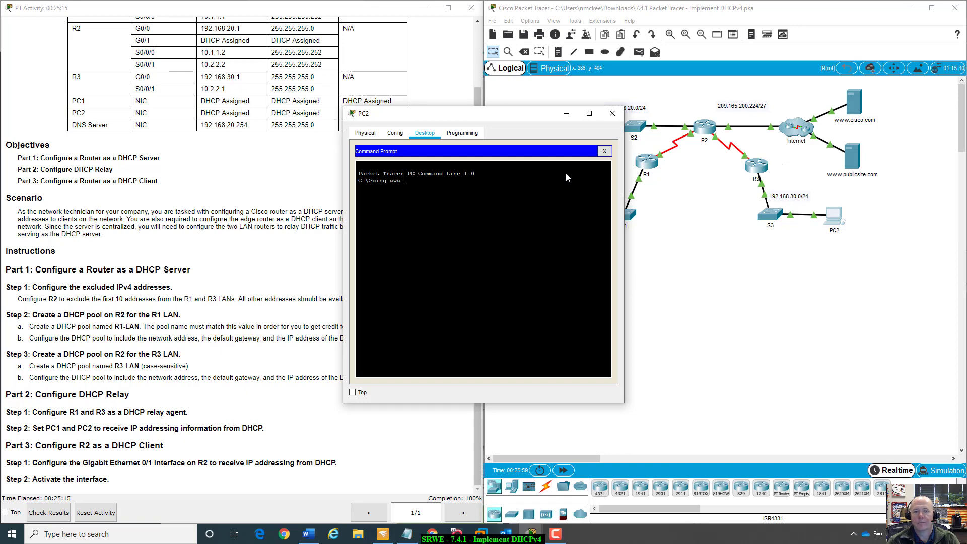
{"action": "type", "text": "publicsite.com"}
{"action": "key", "text": "Return"}
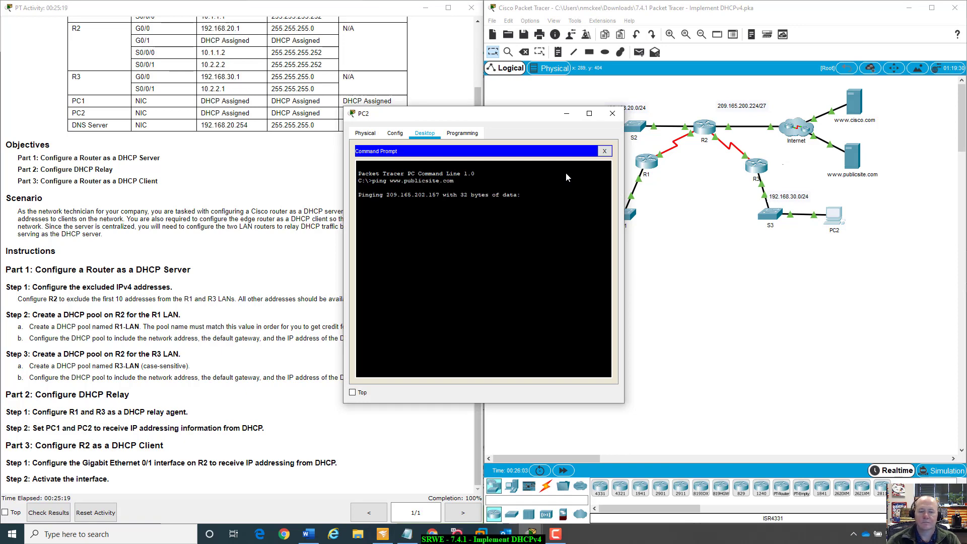
{"action": "left_click_drag", "start_coordinate": [541, 120], "coordinate": [678, 210]}
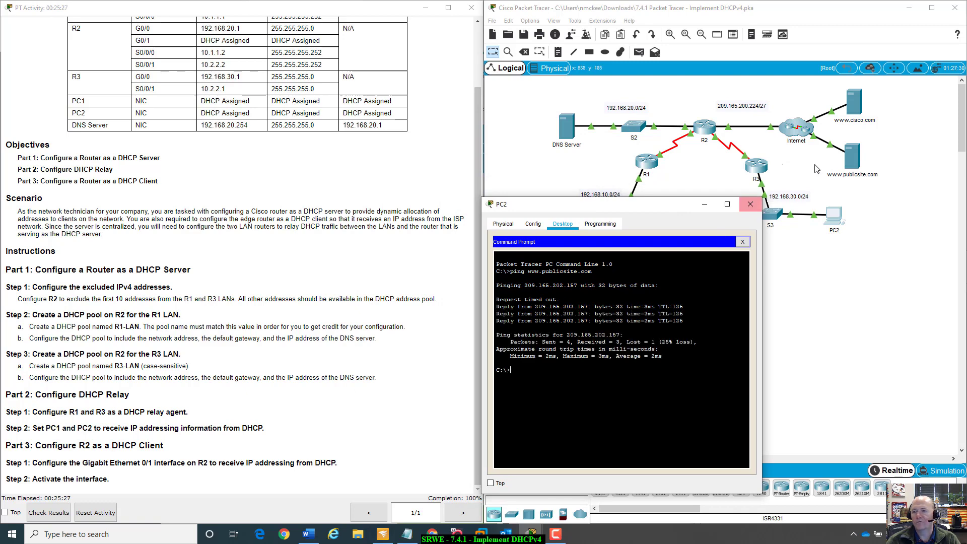
{"action": "left_click", "coordinate": [751, 204]}
{"action": "left_click", "coordinate": [852, 156]}
{"action": "left_click", "coordinate": [457, 133]}
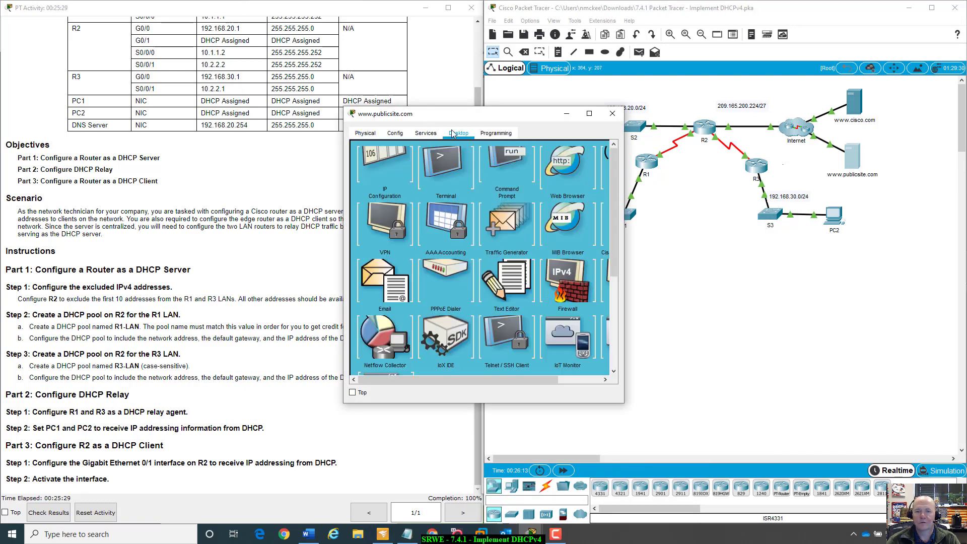
{"action": "left_click_drag", "start_coordinate": [456, 117], "coordinate": [805, 281]}
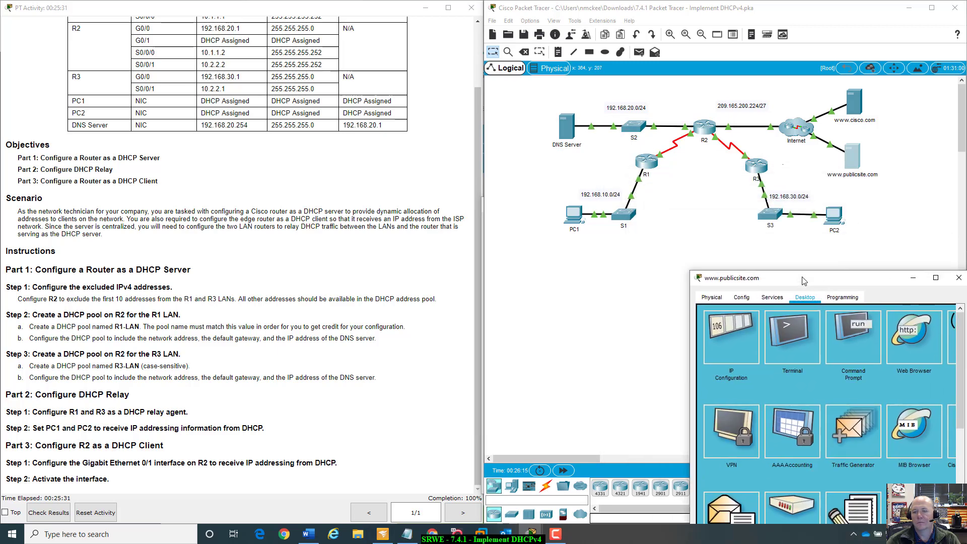
{"action": "left_click", "coordinate": [735, 319]}
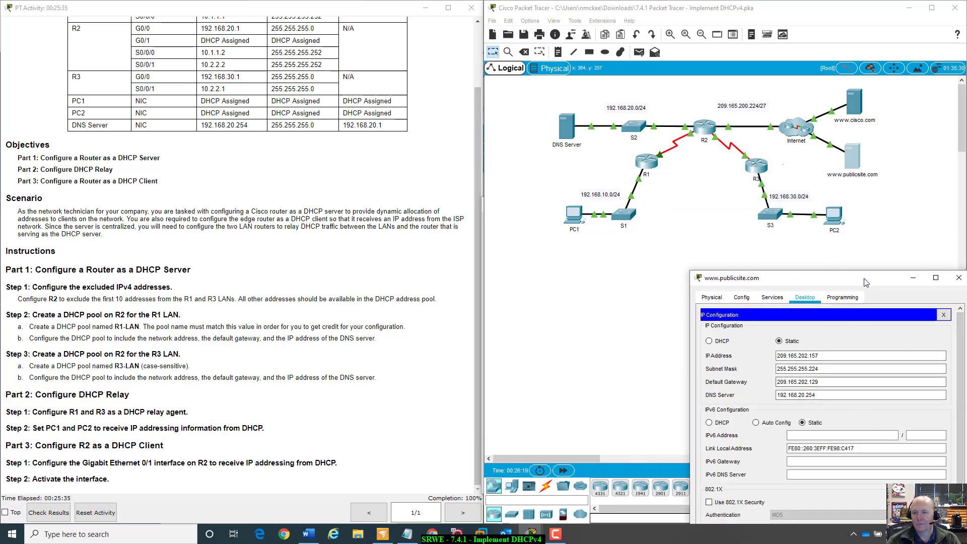
{"action": "left_click_drag", "start_coordinate": [865, 282], "coordinate": [840, 260]}
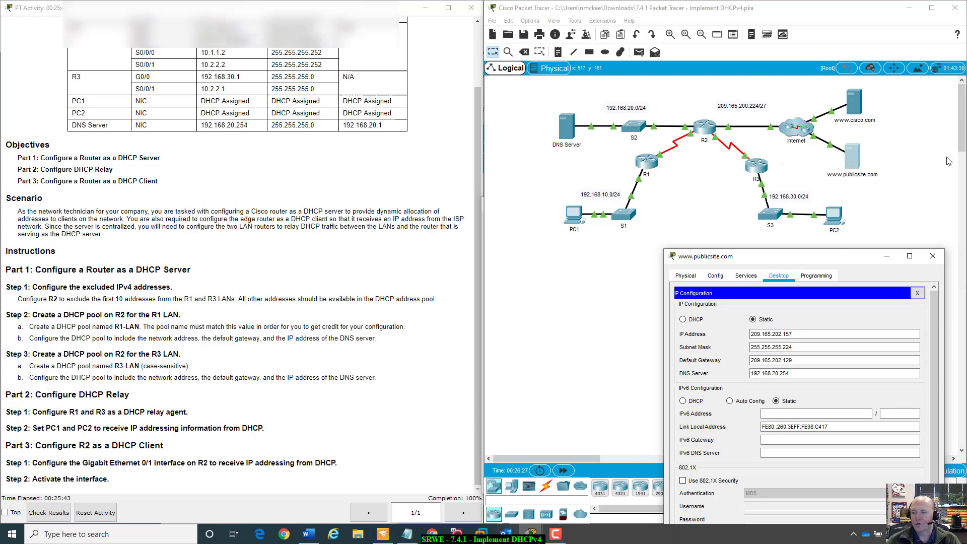
{"action": "left_click", "coordinate": [933, 256]}
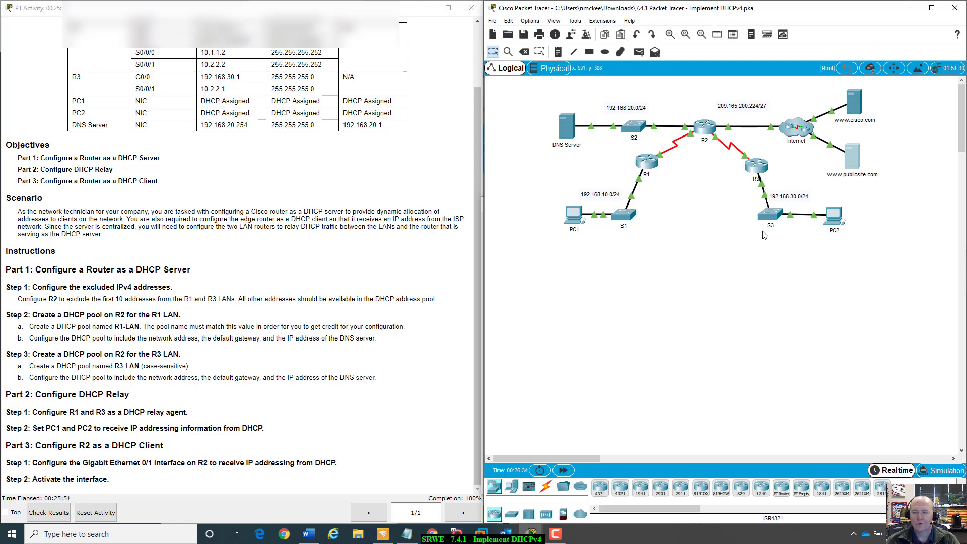
- Check the activity results, review the assessment items and connectivity tests, and close the results window
{"action": "left_click", "coordinate": [55, 512]}
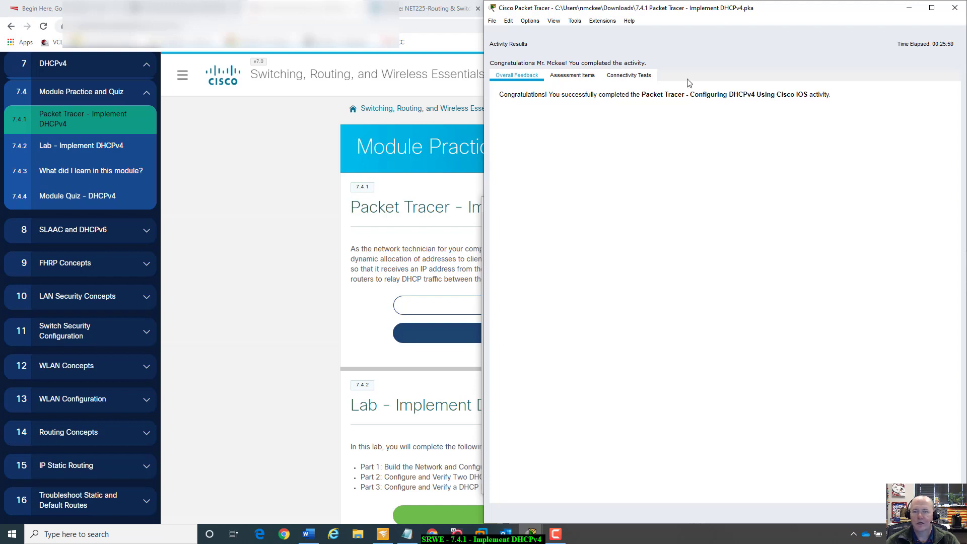
{"action": "left_click", "coordinate": [588, 80]}
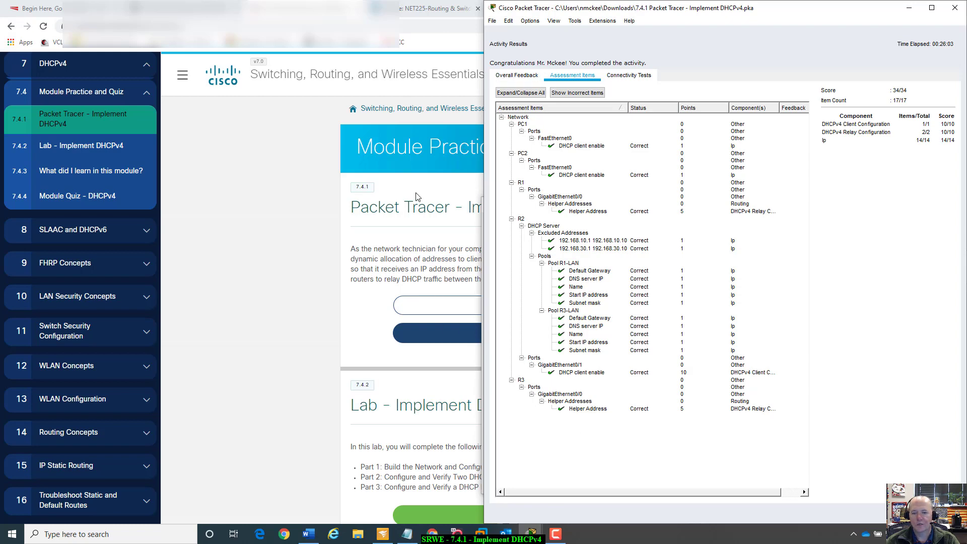
{"action": "left_click", "coordinate": [629, 75]}
{"action": "left_click", "coordinate": [573, 79]}
{"action": "left_click", "coordinate": [536, 74]}
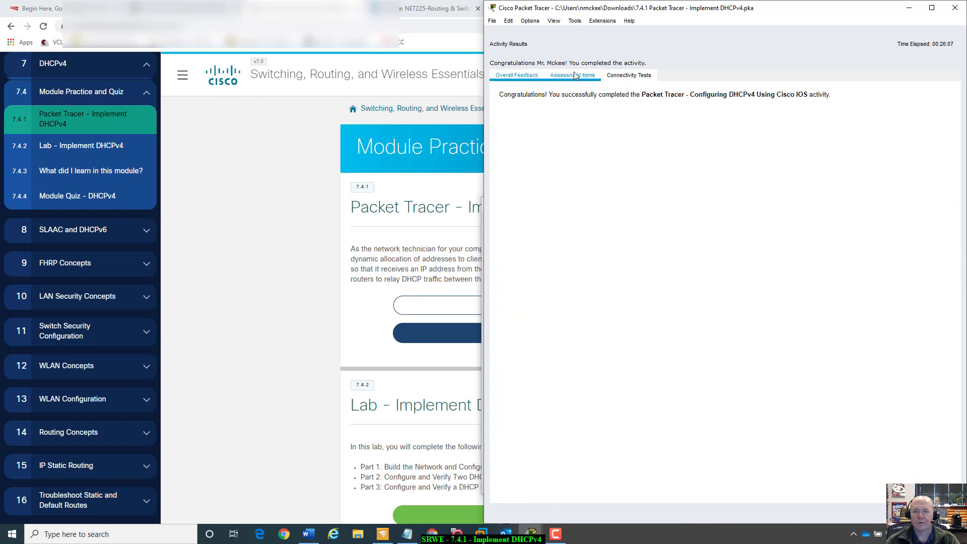
{"action": "left_click", "coordinate": [575, 78]}
{"action": "left_click", "coordinate": [538, 80]}
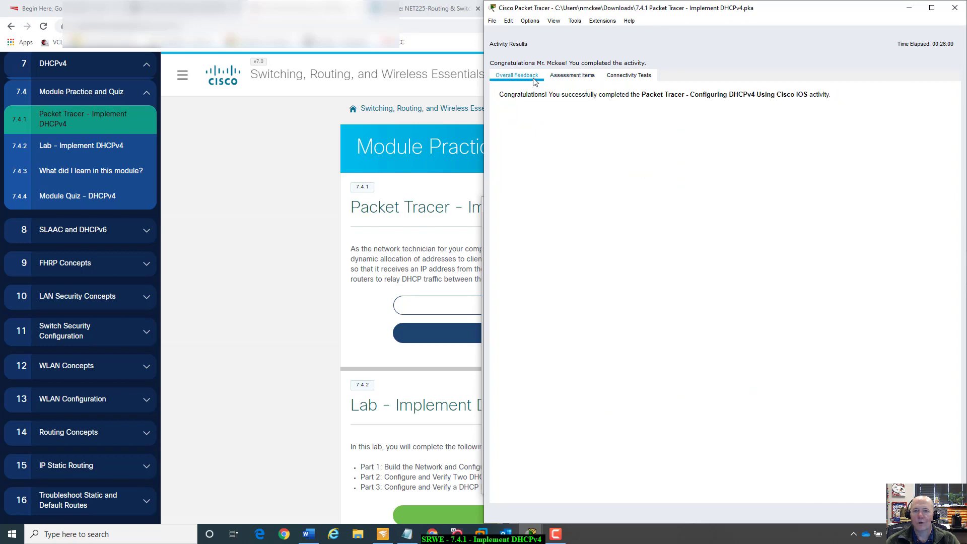
{"action": "left_click", "coordinate": [573, 76]}
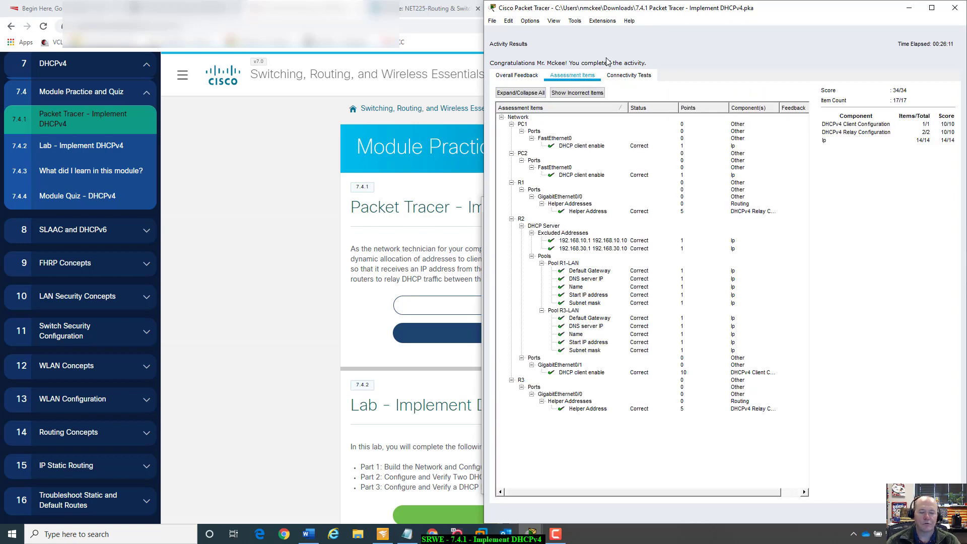
{"action": "left_click_drag", "start_coordinate": [767, 19], "coordinate": [579, 280]}
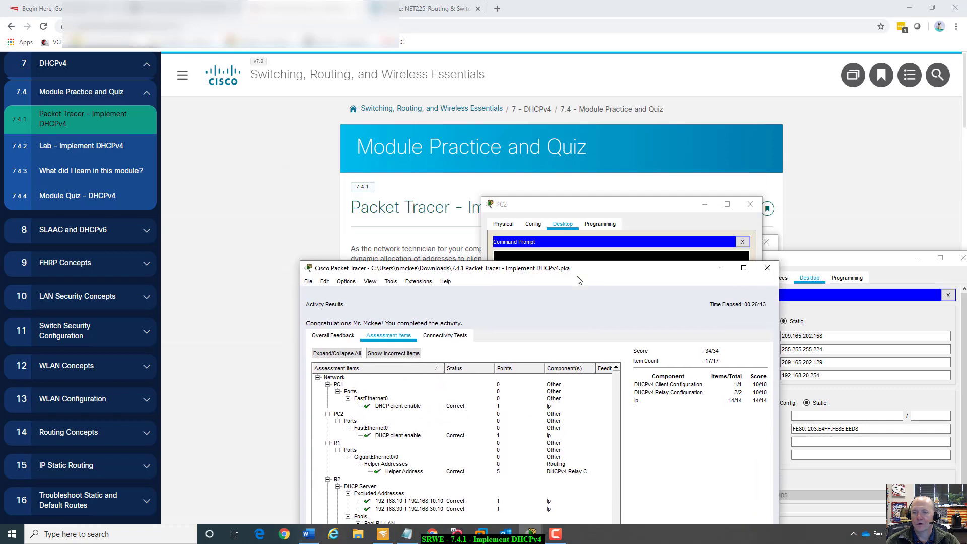
{"action": "left_click", "coordinate": [767, 270]}
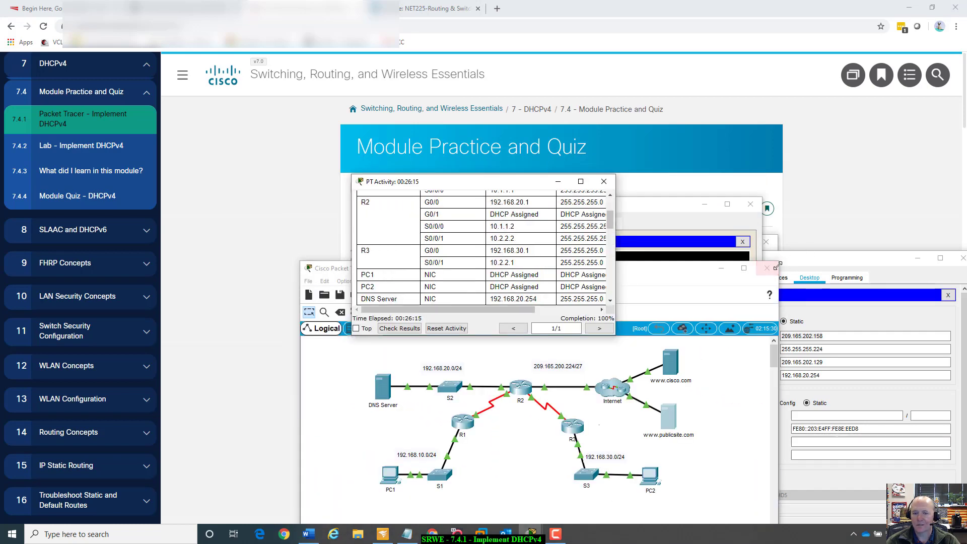
{"action": "left_click_drag", "start_coordinate": [525, 181], "coordinate": [362, 107]}
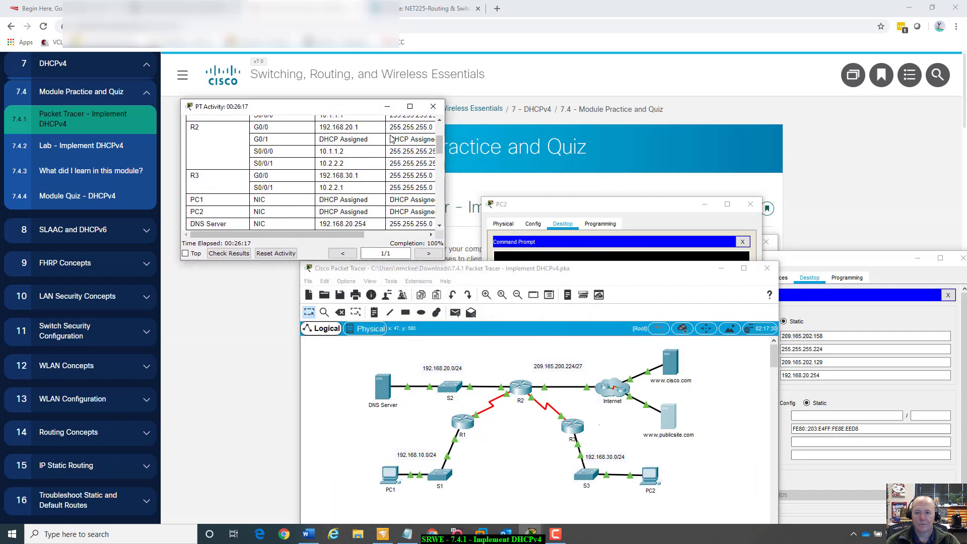
{"action": "left_click_drag", "start_coordinate": [677, 269], "coordinate": [757, 159]}
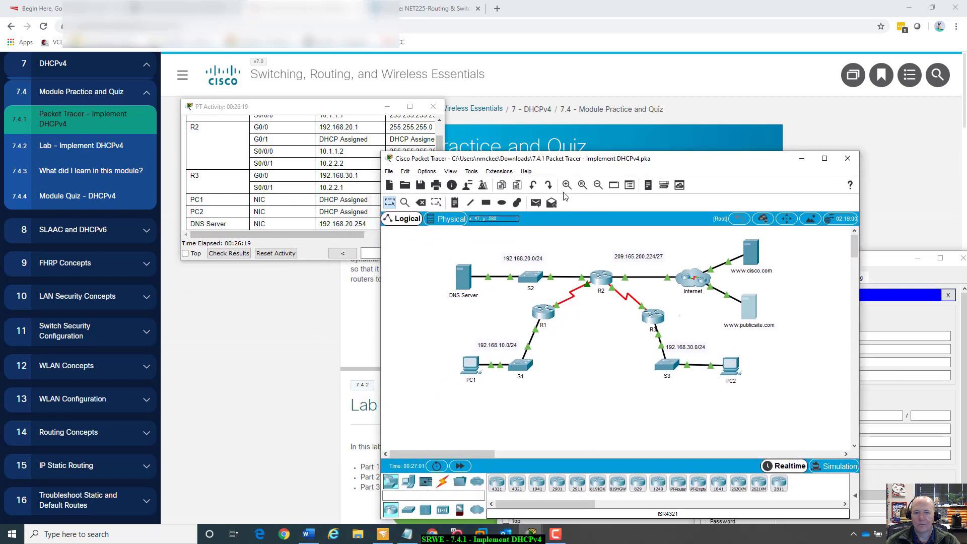
{"action": "left_click", "coordinate": [527, 171]}
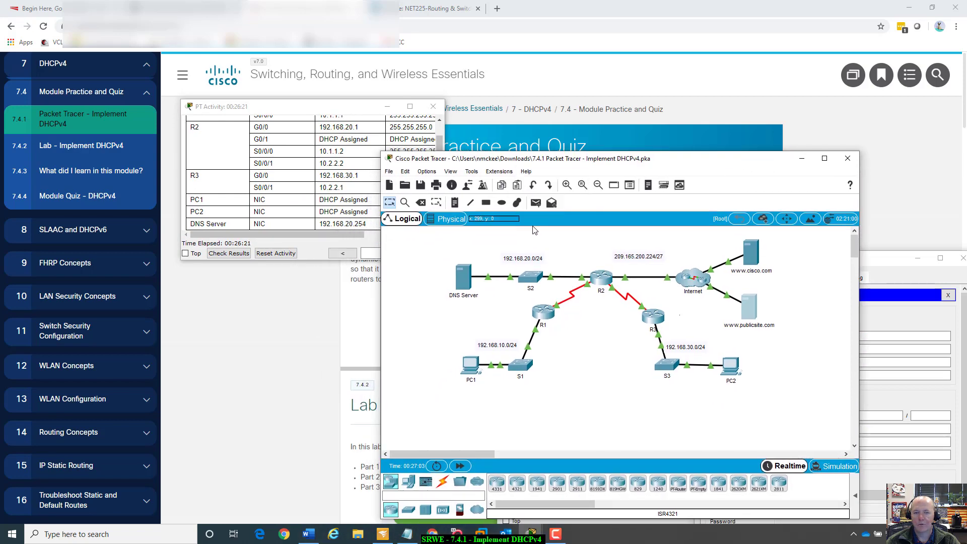
{"action": "left_click", "coordinate": [526, 172]}
{"action": "key", "text": "Escape"}
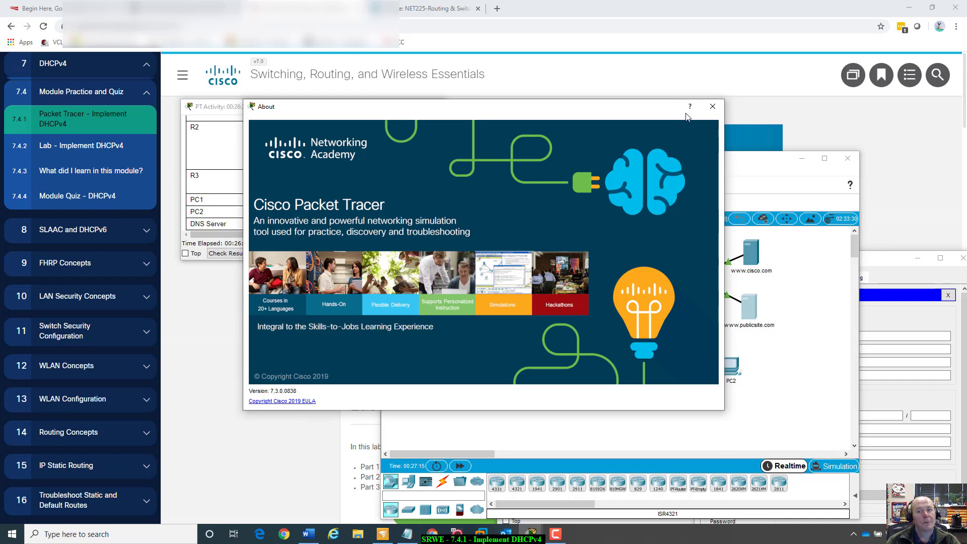
{"action": "left_click", "coordinate": [714, 107]}
{"action": "left_click_drag", "start_coordinate": [720, 167], "coordinate": [736, 103]}
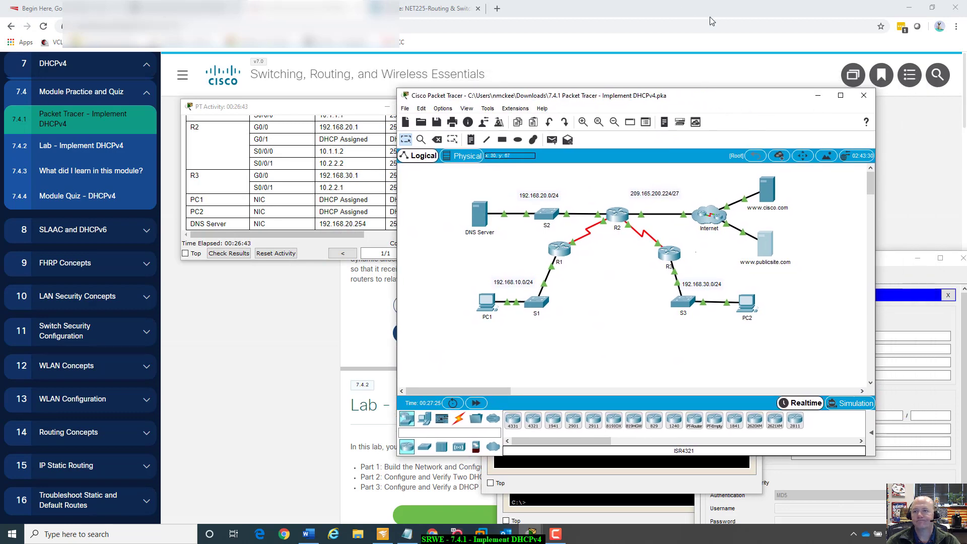
{"action": "left_click", "coordinate": [909, 8]}
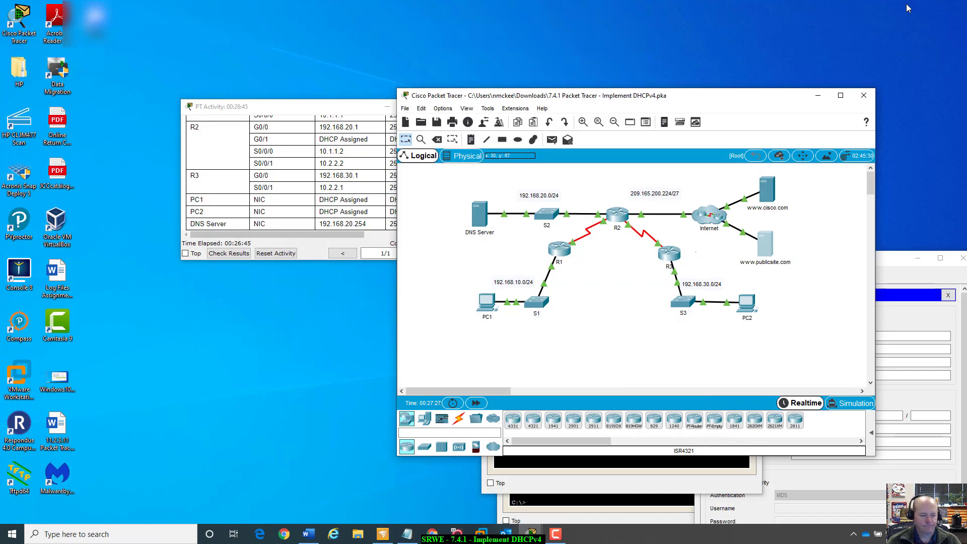